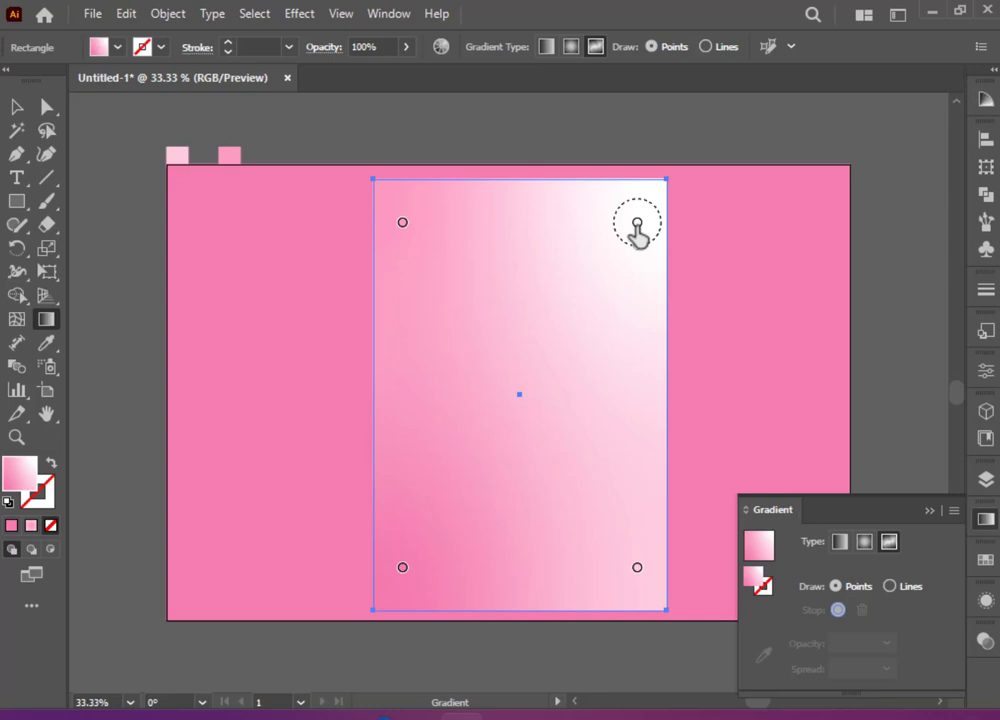
- Recolor the upper-right, lower-right and lower-left gradient points of the poster rectangle with the medium pink sampled from the second swatch square
double_click(637, 223)
left_click(384, 359)
left_click(228, 156)
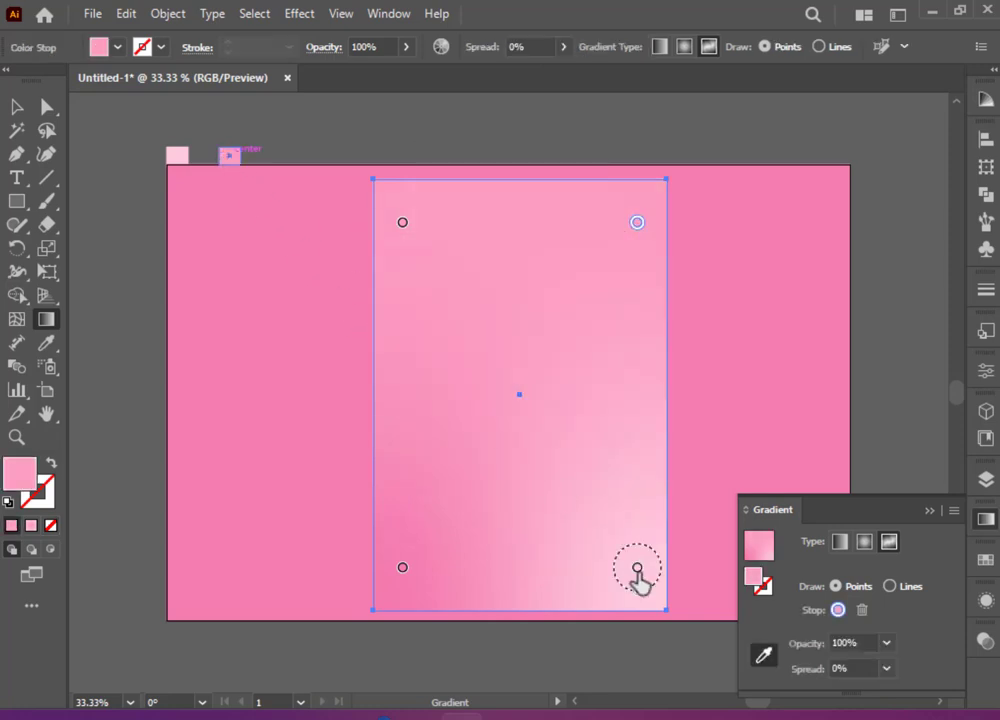
double_click(637, 567)
left_click(382, 446)
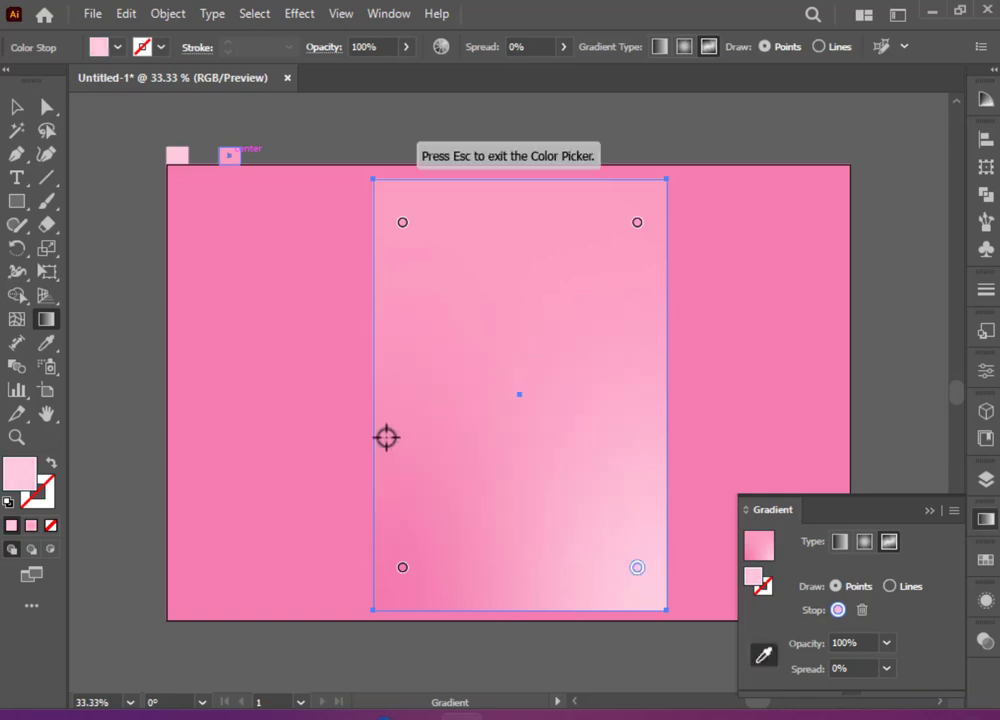
left_click(230, 157)
double_click(402, 567)
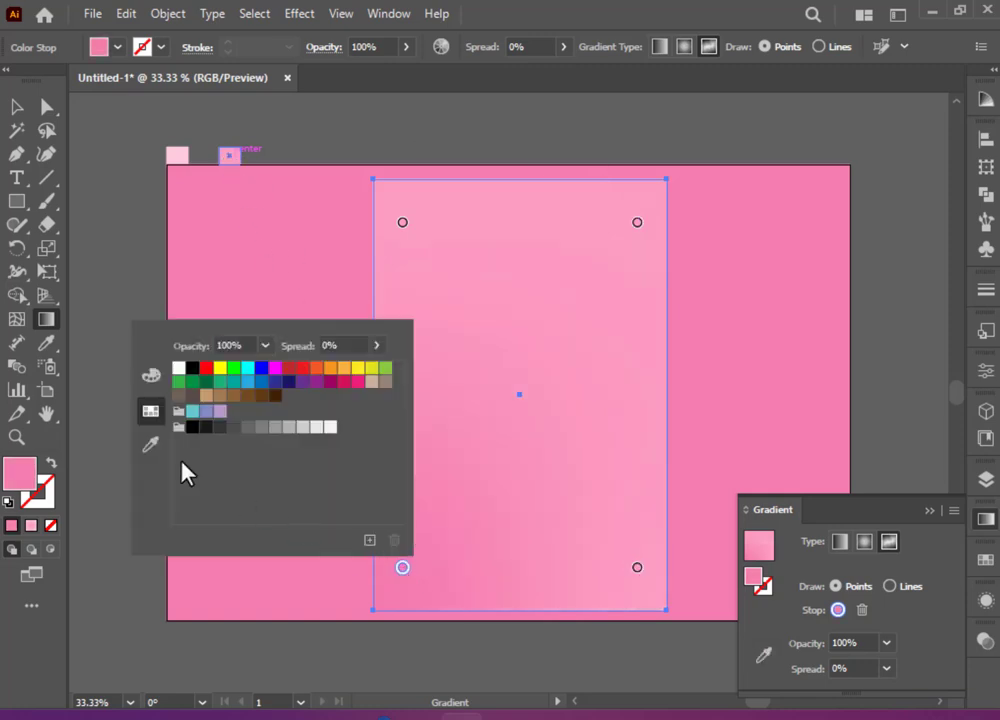
left_click(150, 446)
left_click(229, 156)
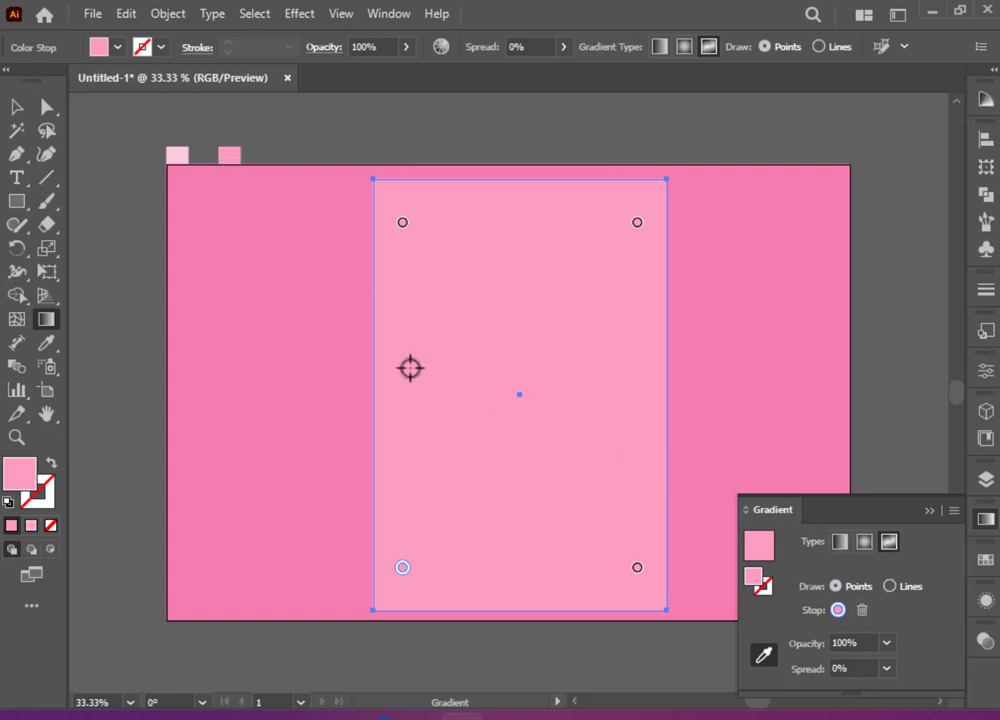
- Move the upper-left gradient point down to the middle of the left edge and recolor it with the light pink swatch square
left_click(403, 224)
left_click_drag(403, 224, 413, 391)
double_click(413, 391)
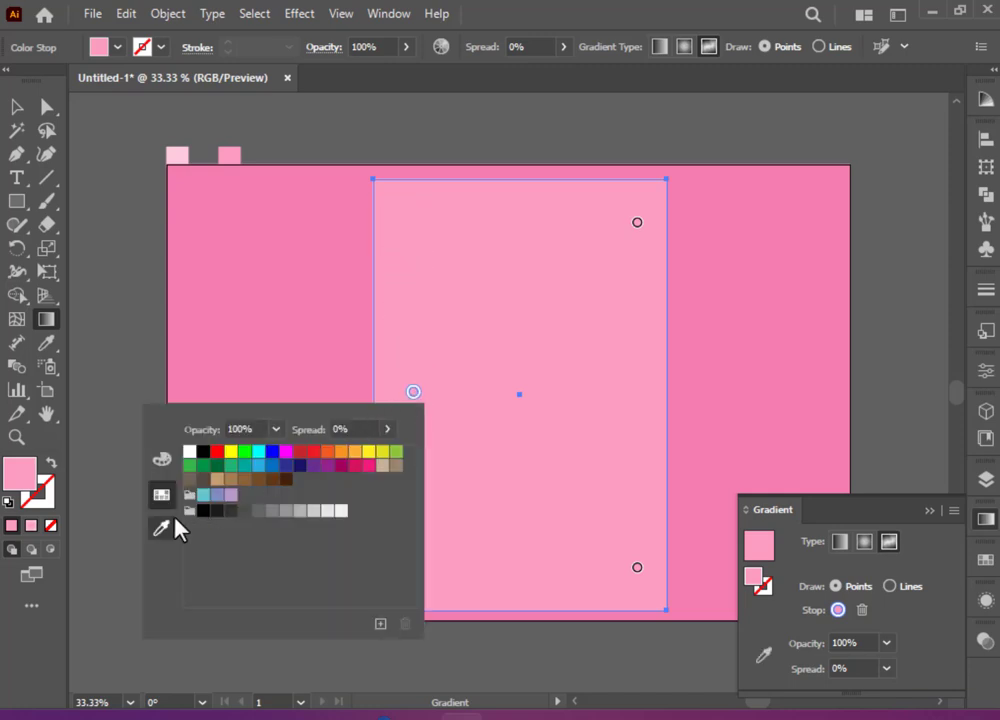
left_click(172, 528)
left_click(179, 157)
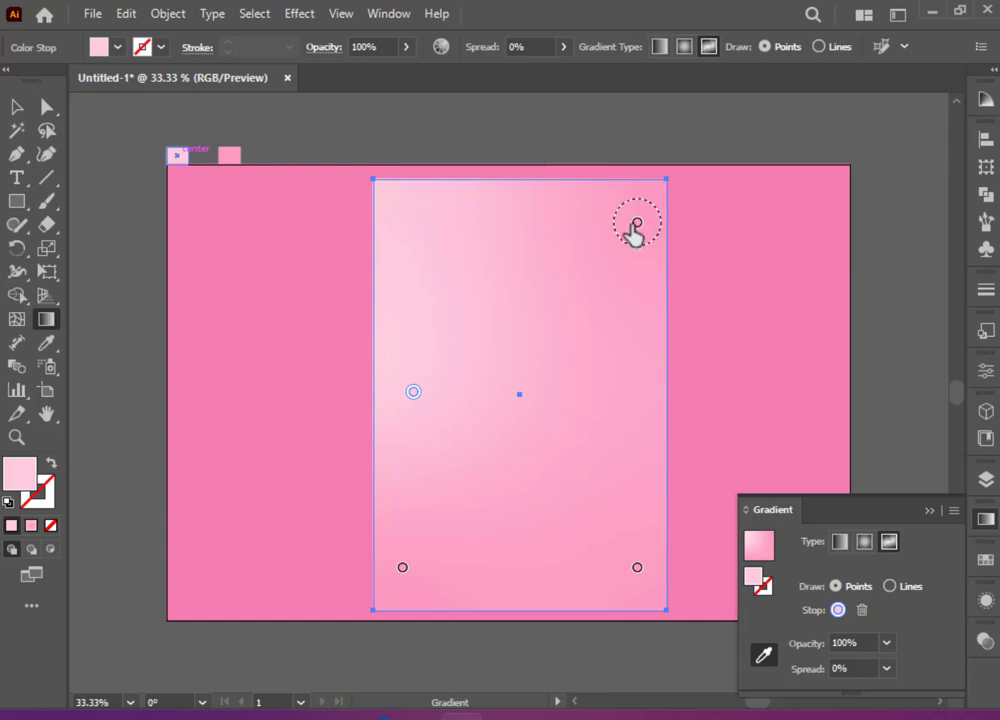
- Reposition the freeform gradient points inward and widen the light pink point's spread to about 88%
left_click_drag(637, 222, 538, 222)
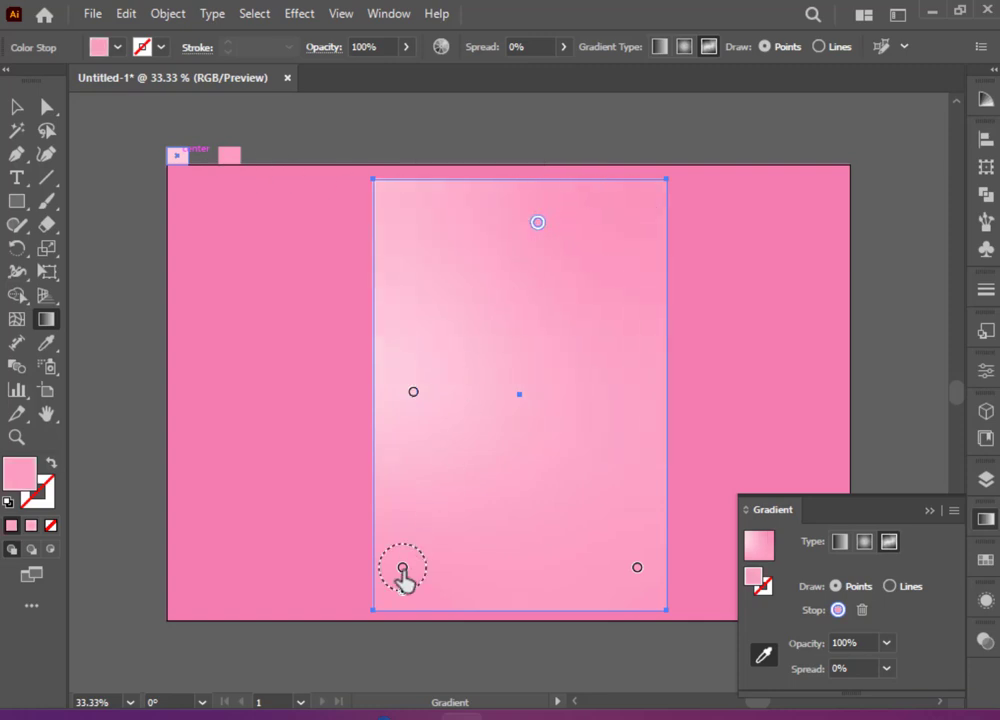
left_click_drag(402, 567, 442, 520)
left_click_drag(637, 567, 590, 470)
left_click_drag(414, 395, 446, 424)
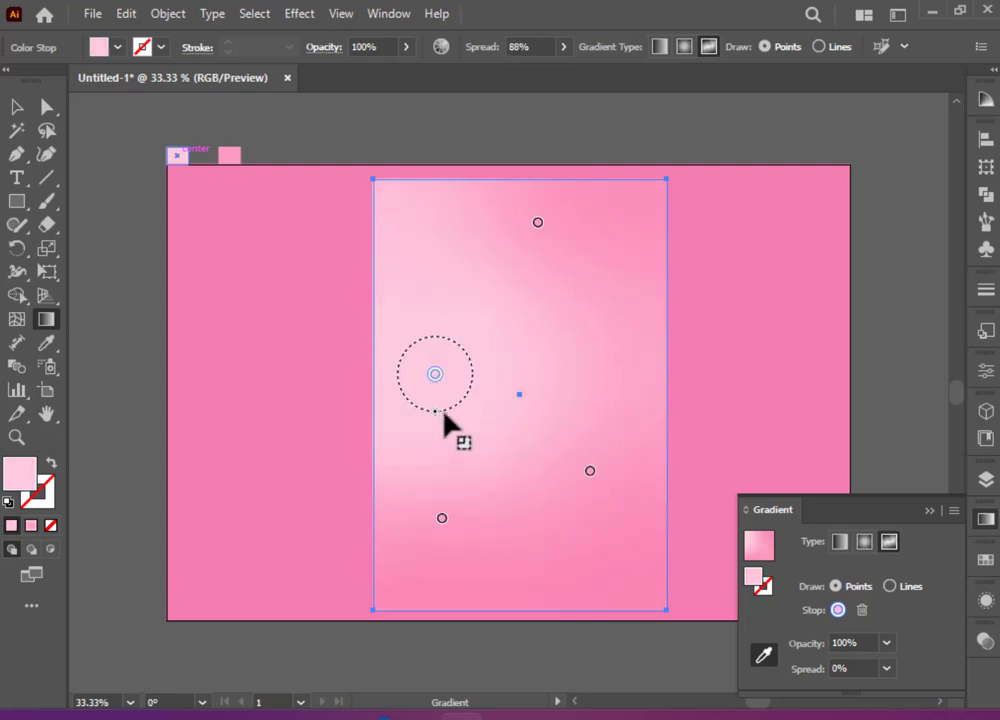
left_click(18, 112)
left_click(690, 290)
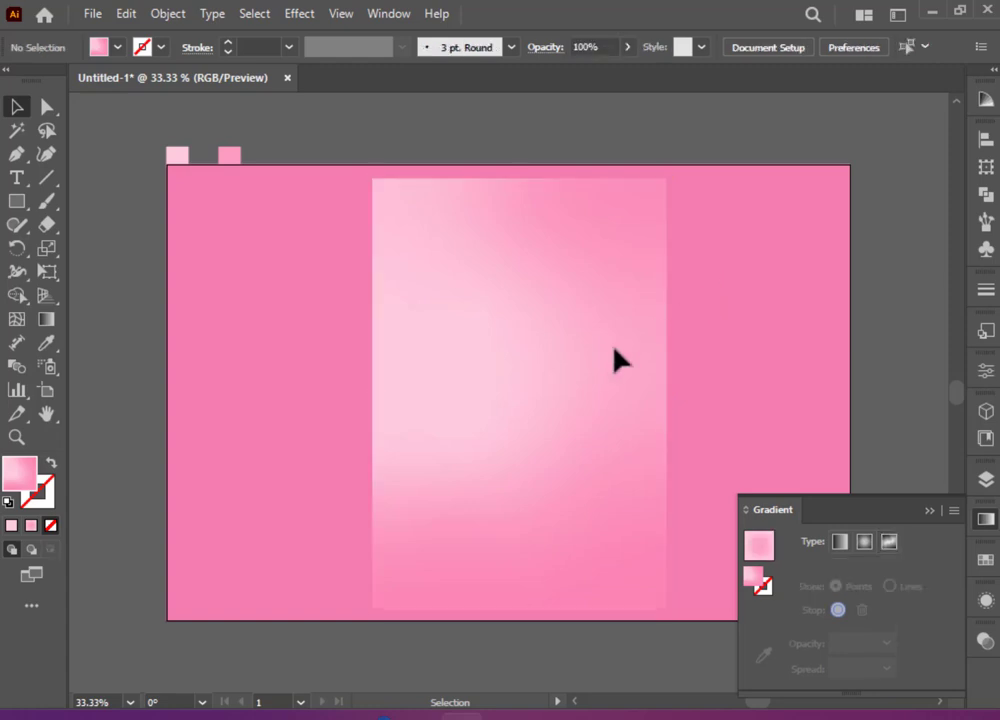
- Apply a Multiply drop shadow to the gradient rectangle with 75% opacity, X offset -10 px, Y offset 10 px and 10 px blur
left_click(591, 362)
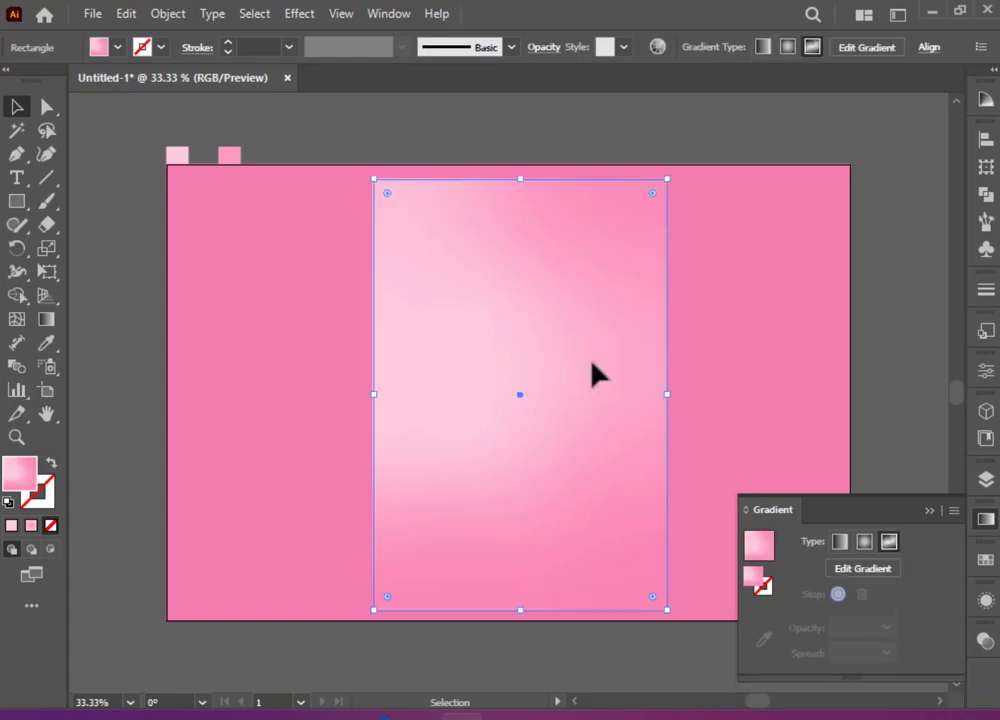
left_click(306, 15)
mouse_move(400, 236)
left_click(565, 238)
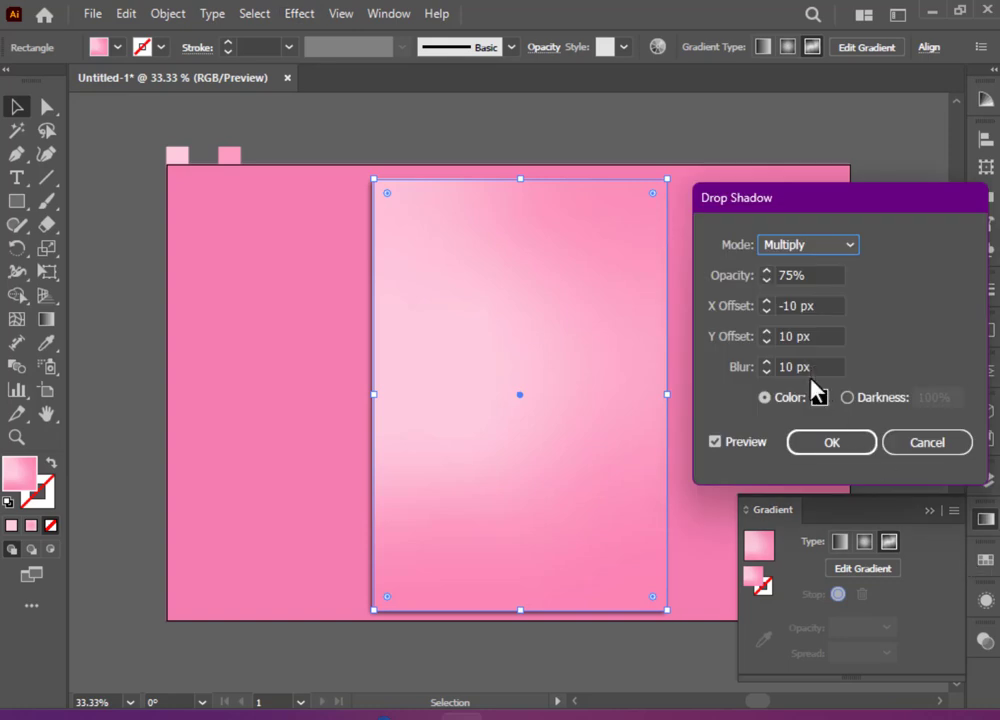
left_click(835, 443)
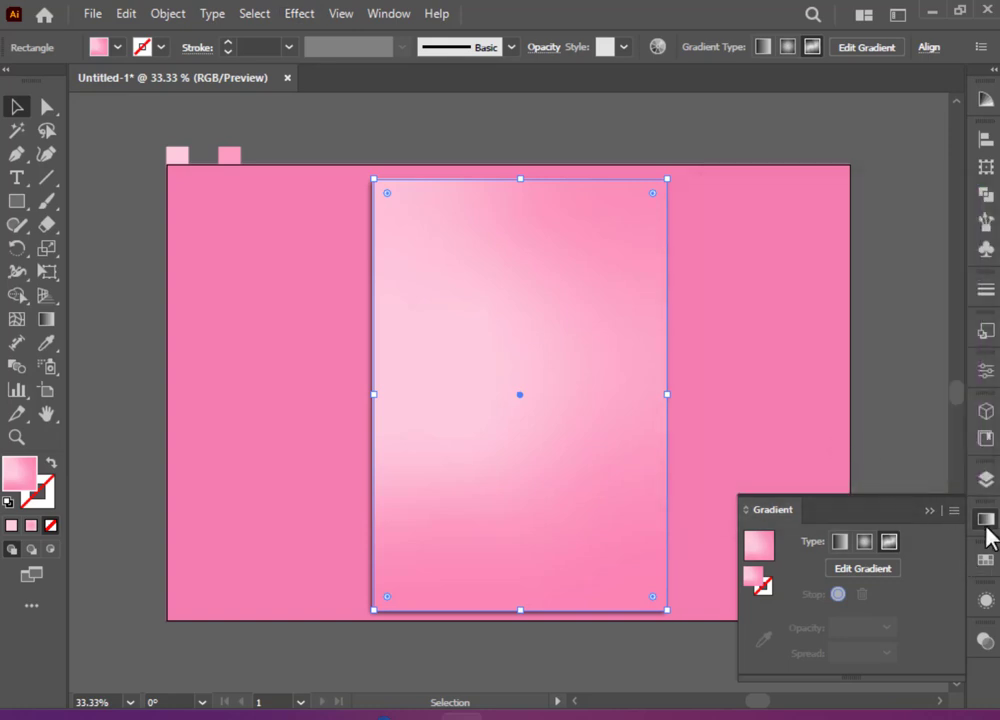
left_click(987, 527)
left_click(118, 203)
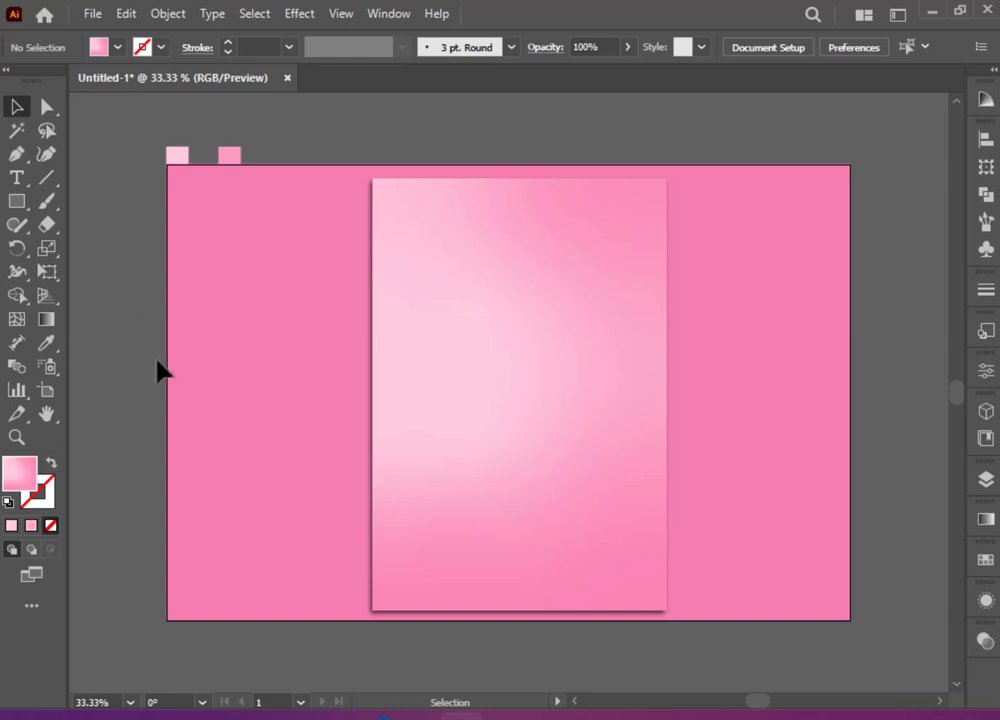
- Draw a tall rectangle inside the gradient poster with no fill and a white stroke
left_click(17, 201)
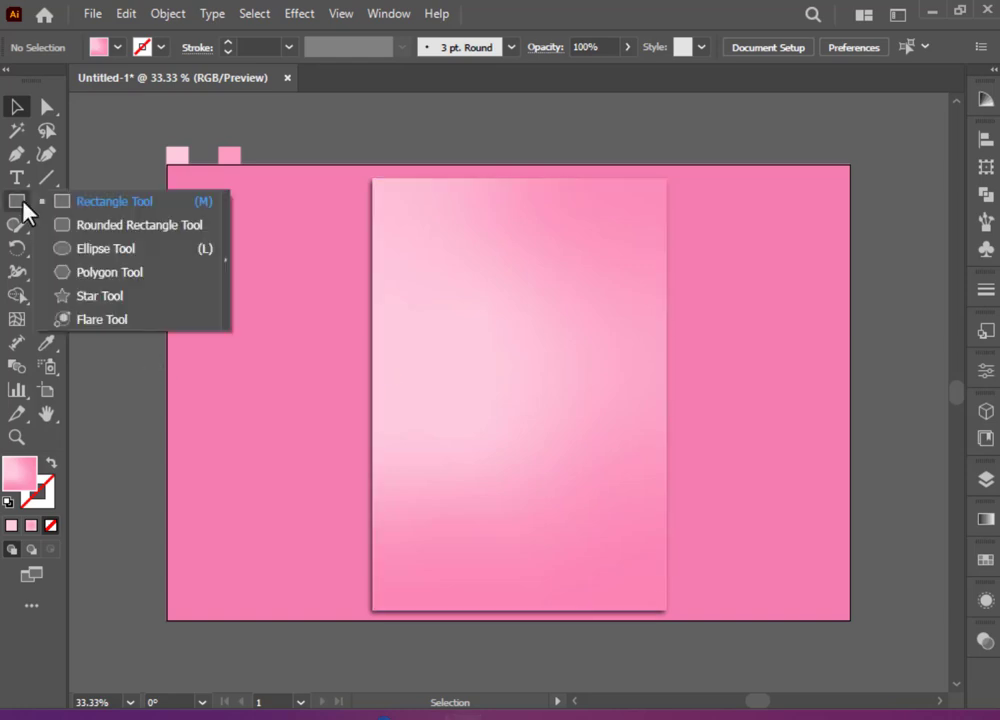
left_click(105, 204)
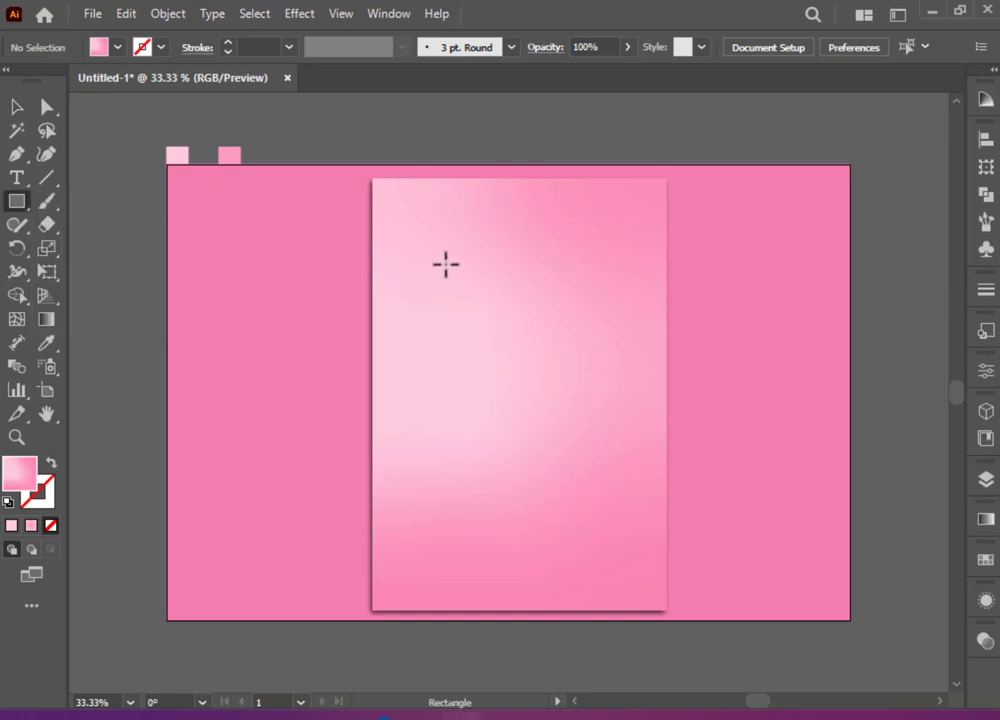
mouse_move(446, 264)
left_mouse_down()
mouse_move(489, 426)
mouse_move(589, 527)
mouse_move(616, 533)
mouse_move(620, 564)
left_mouse_up()
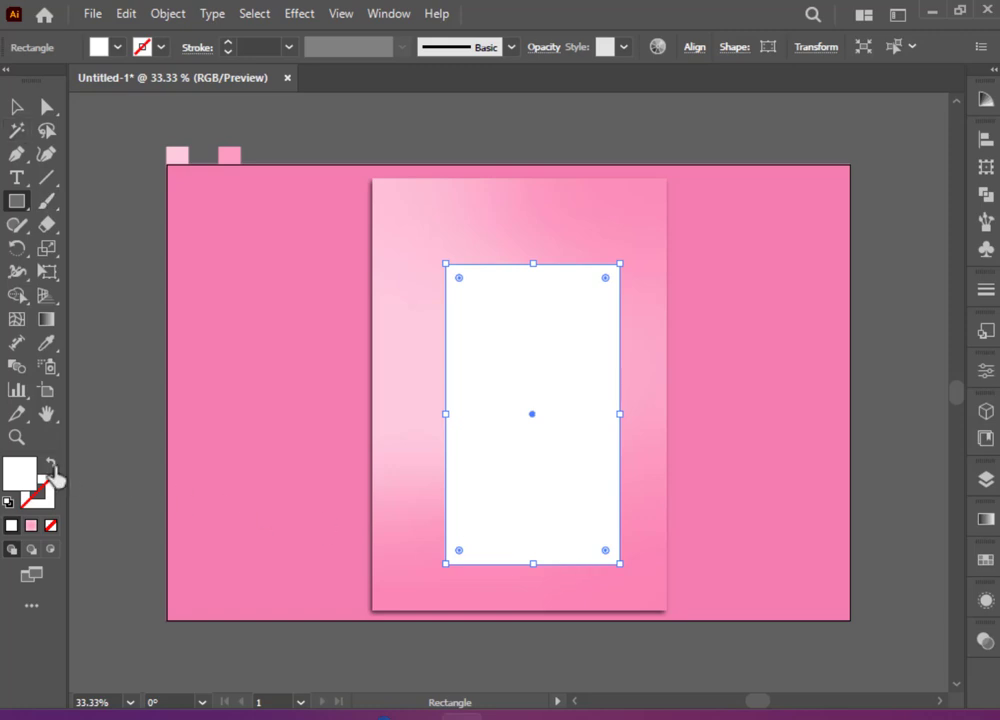
left_click(53, 463)
left_click(16, 107)
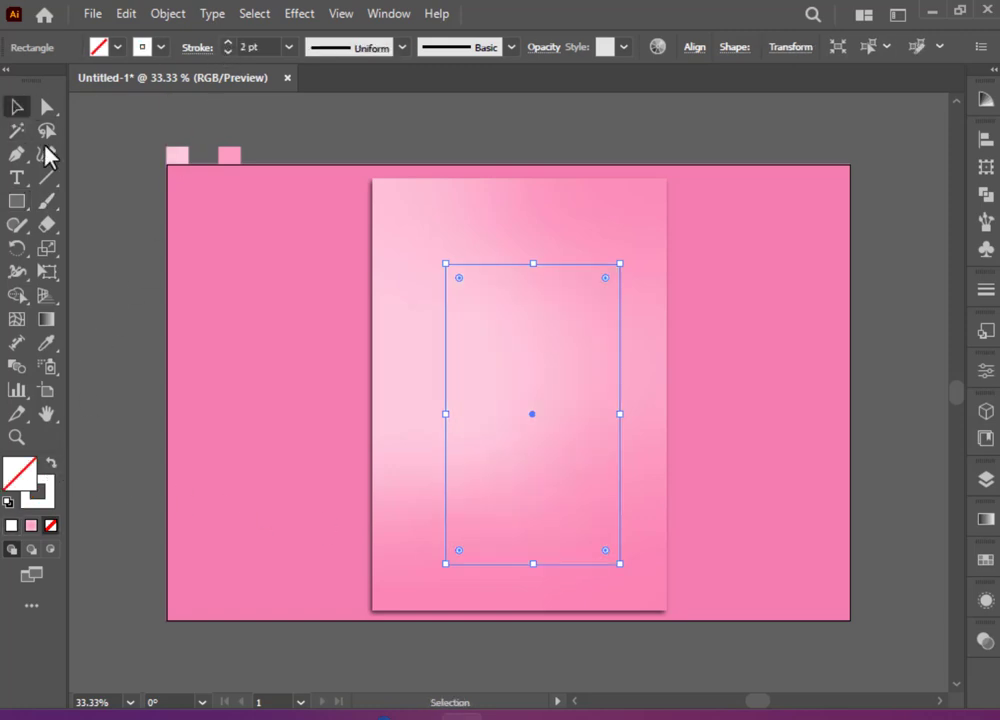
- Center the white outline frame horizontally in the upper part of the poster and scale it down slightly
left_click(246, 268)
left_click_drag(507, 266, 499, 252)
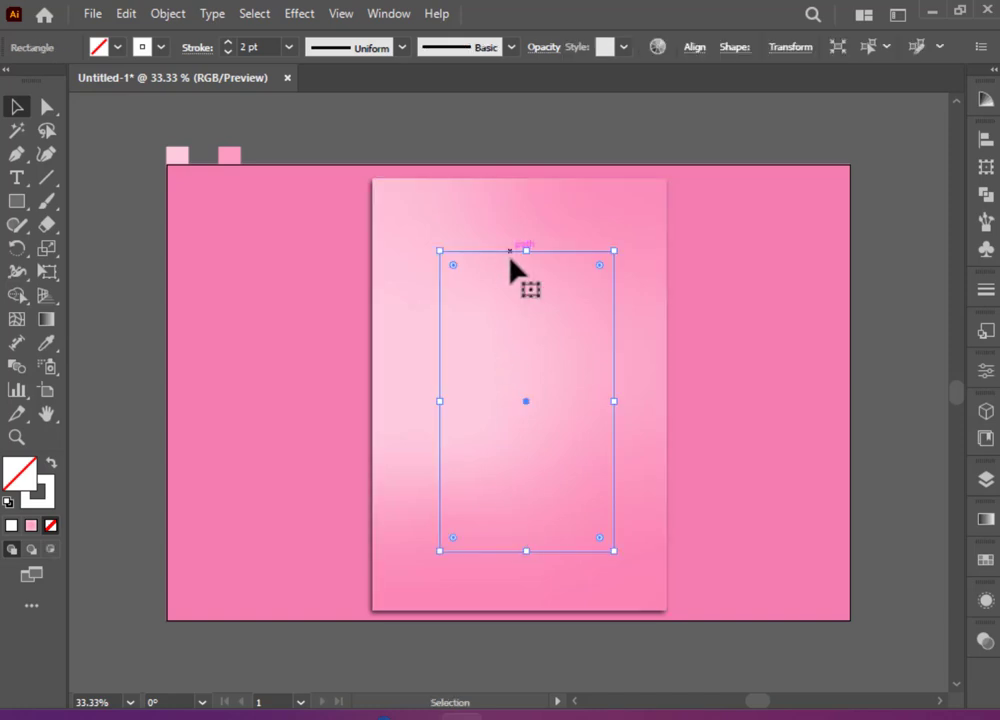
left_click_drag(509, 257, 502, 221)
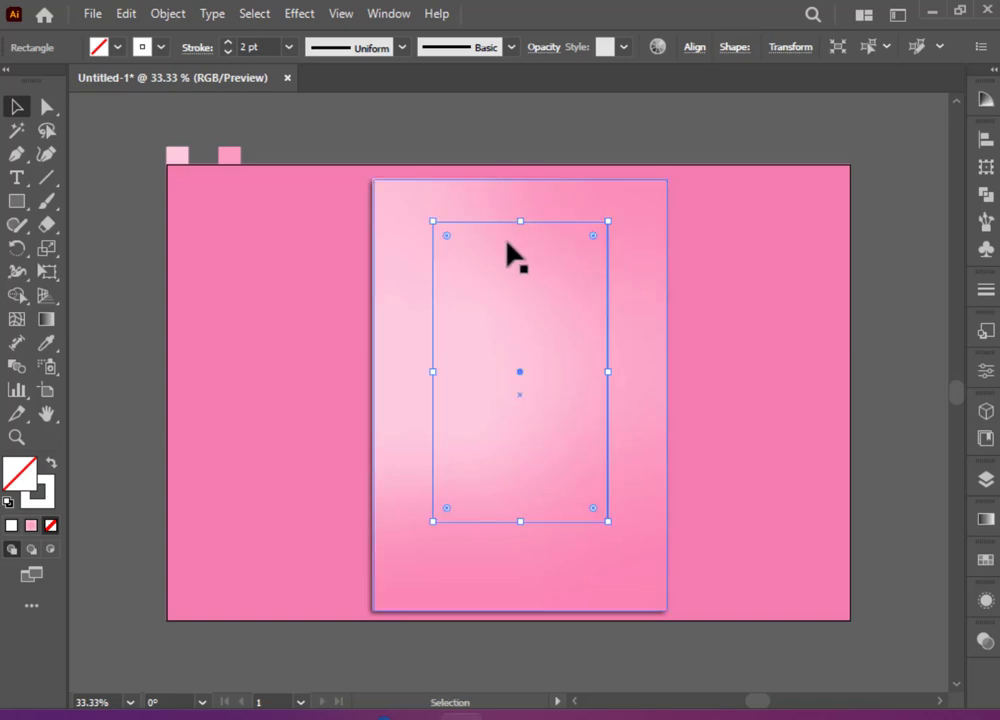
left_click_drag(522, 526, 520, 509)
left_click_drag(518, 381, 518, 370)
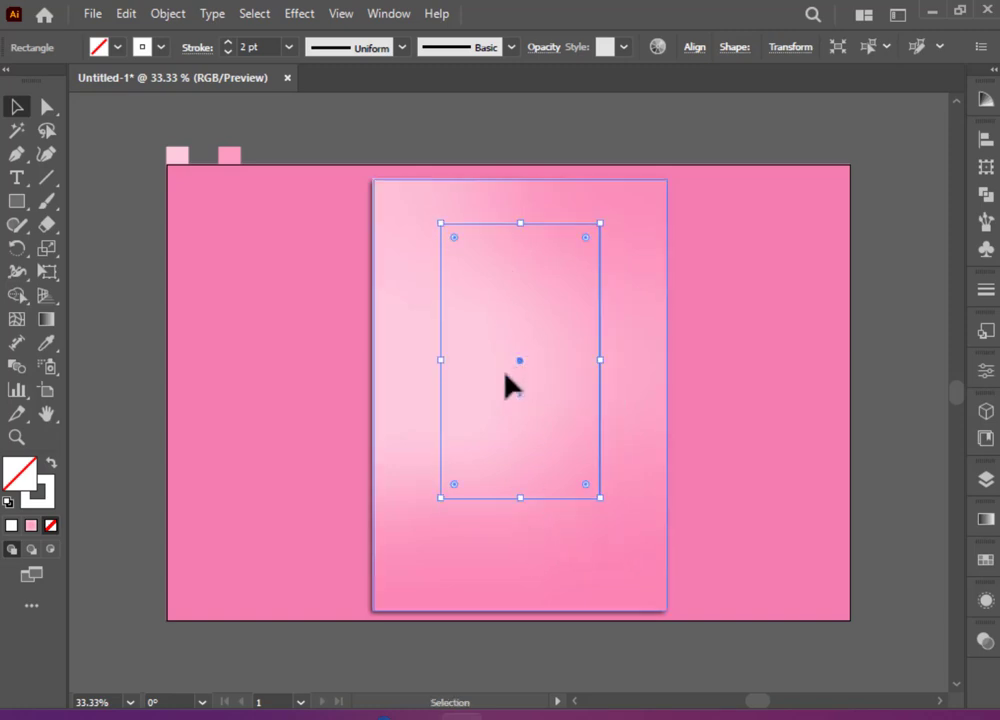
- Place the image girl png.png from the Desktop folder in File Explorer over the white frame on the Illustrator poster
key("super+e")
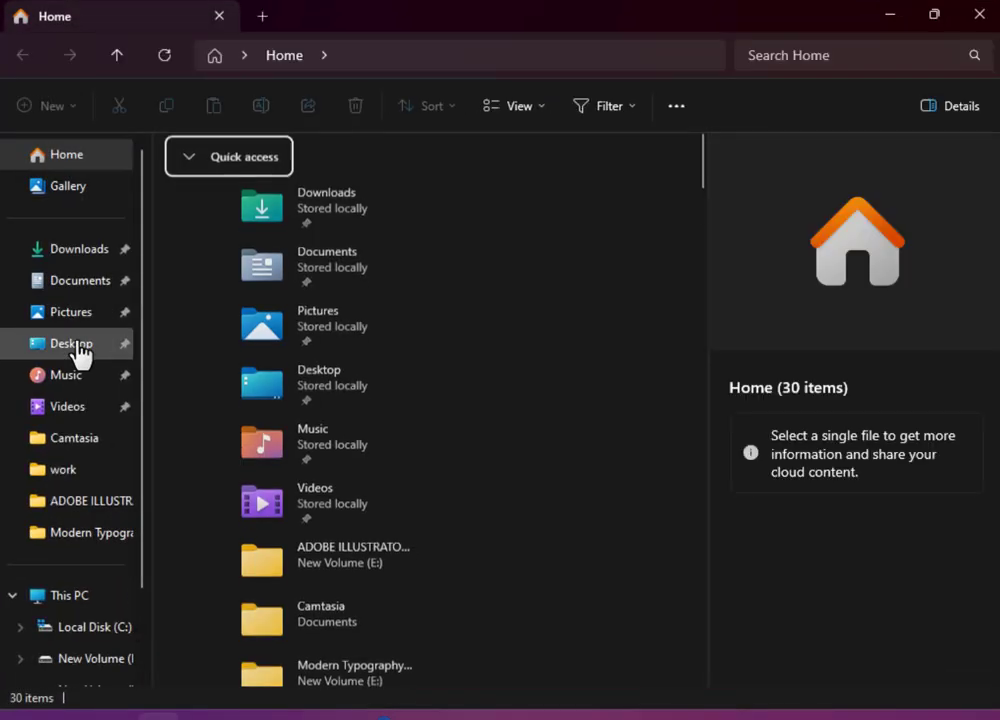
left_click(78, 345)
scroll(531, 241, "down", 3)
left_click_drag(531, 245, 538, 397)
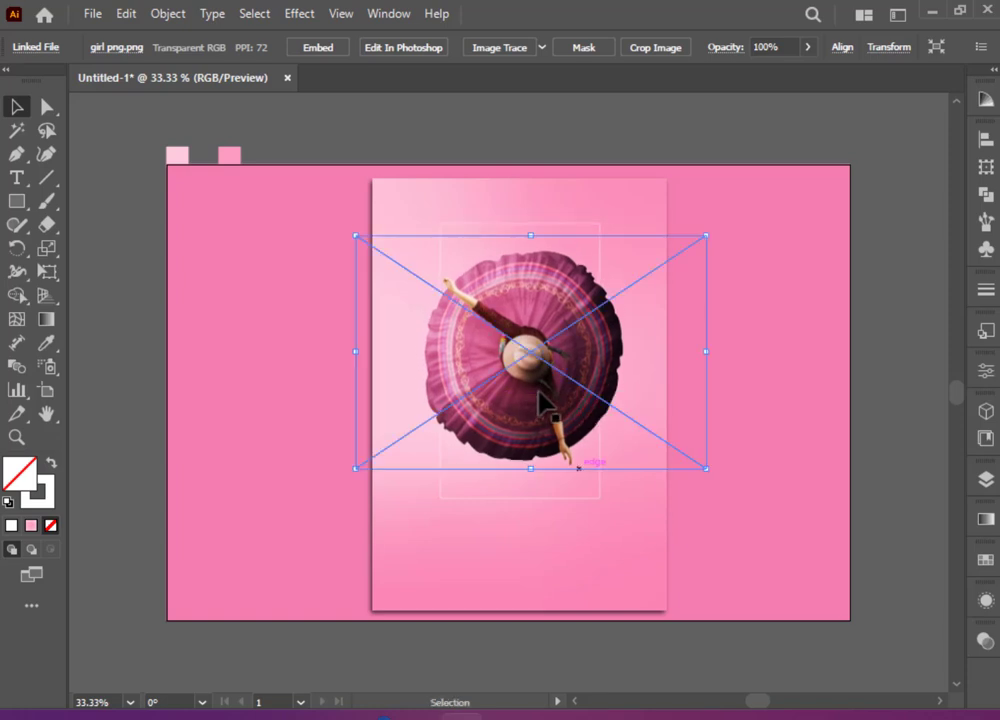
- Try a Multiply drop shadow on the girl image with X offset -10 px, Y offset 10 px and 20 px blur, and undo it
left_click(297, 14)
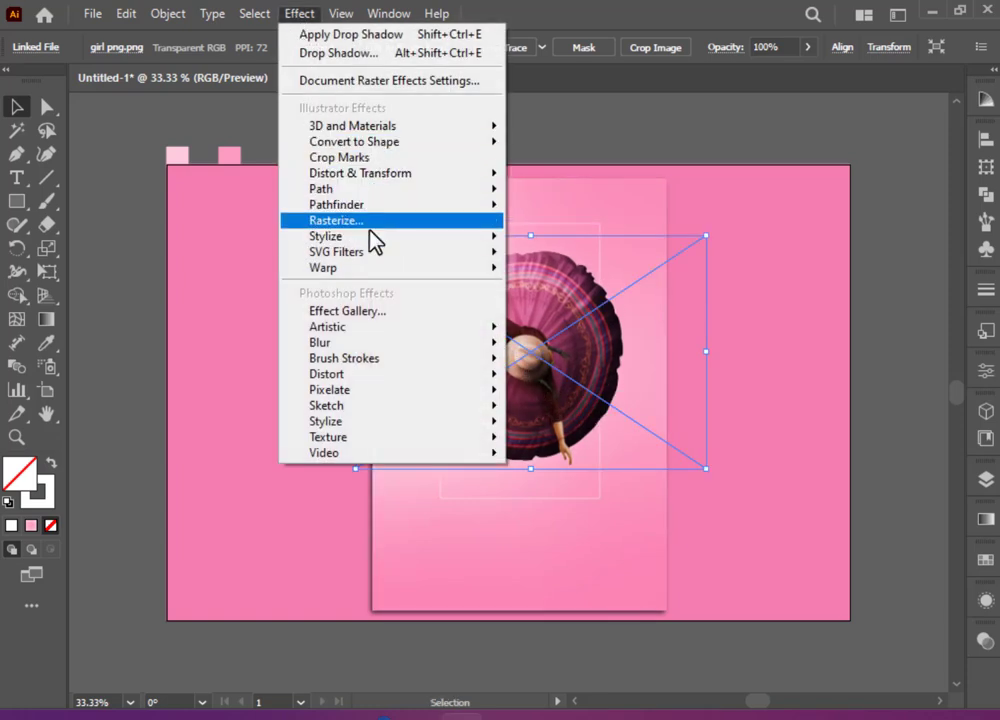
mouse_move(381, 237)
left_click(551, 242)
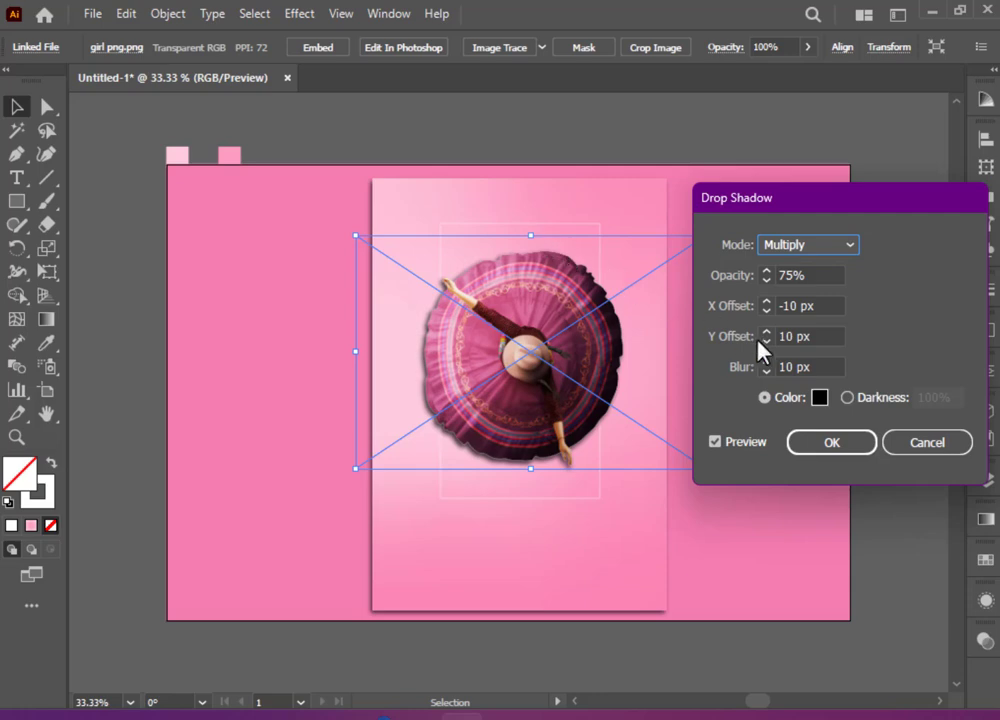
left_click_drag(812, 367, 767, 366)
type("20")
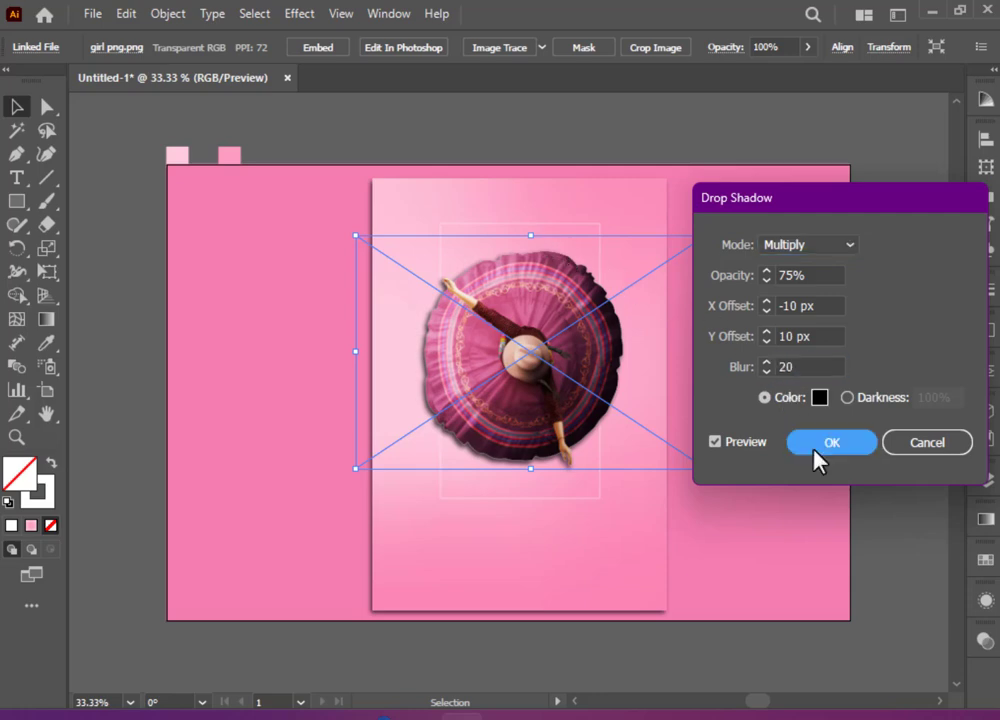
left_click(818, 460)
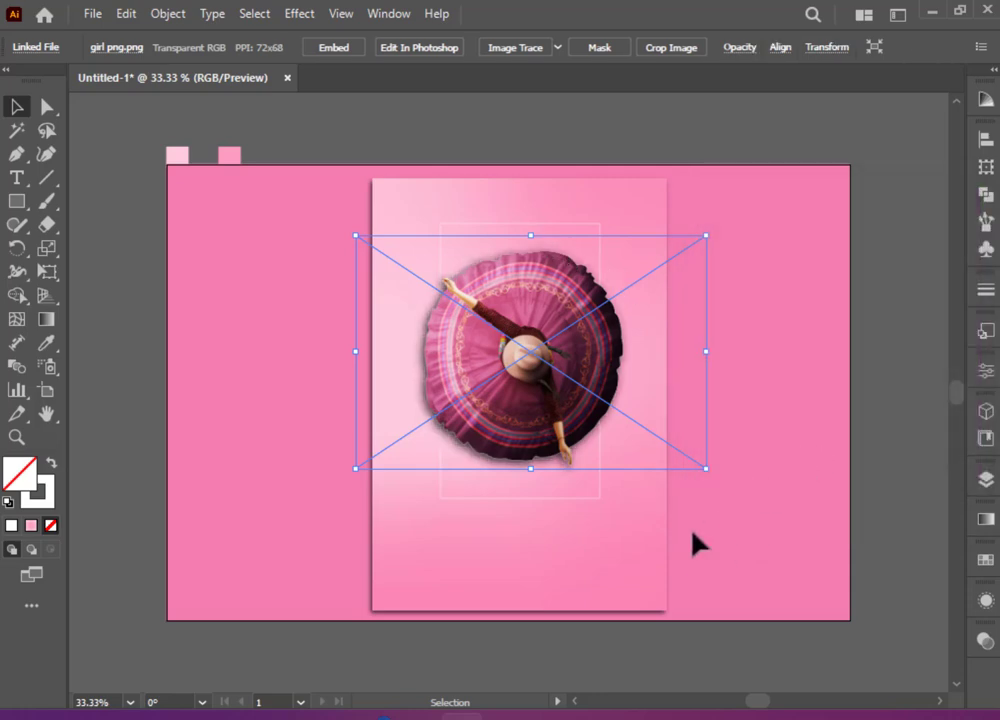
key("ctrl+z")
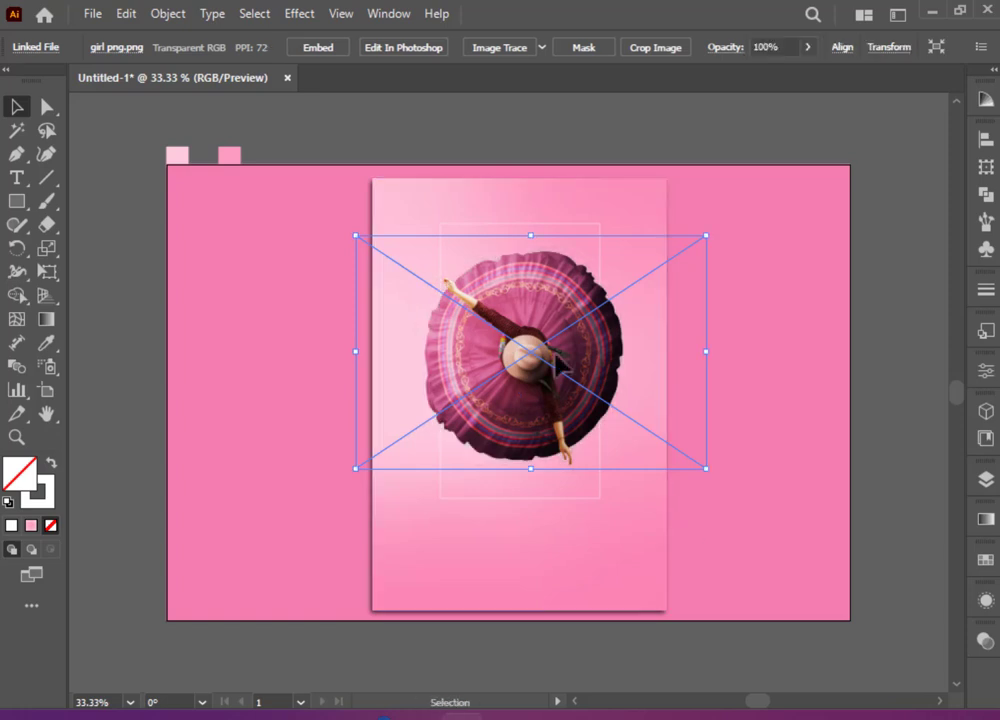
- Apply a Multiply drop shadow to the girl image with 75% opacity, X and Y offsets of 10 px and 20 px blur
left_click(298, 14)
mouse_move(490, 236)
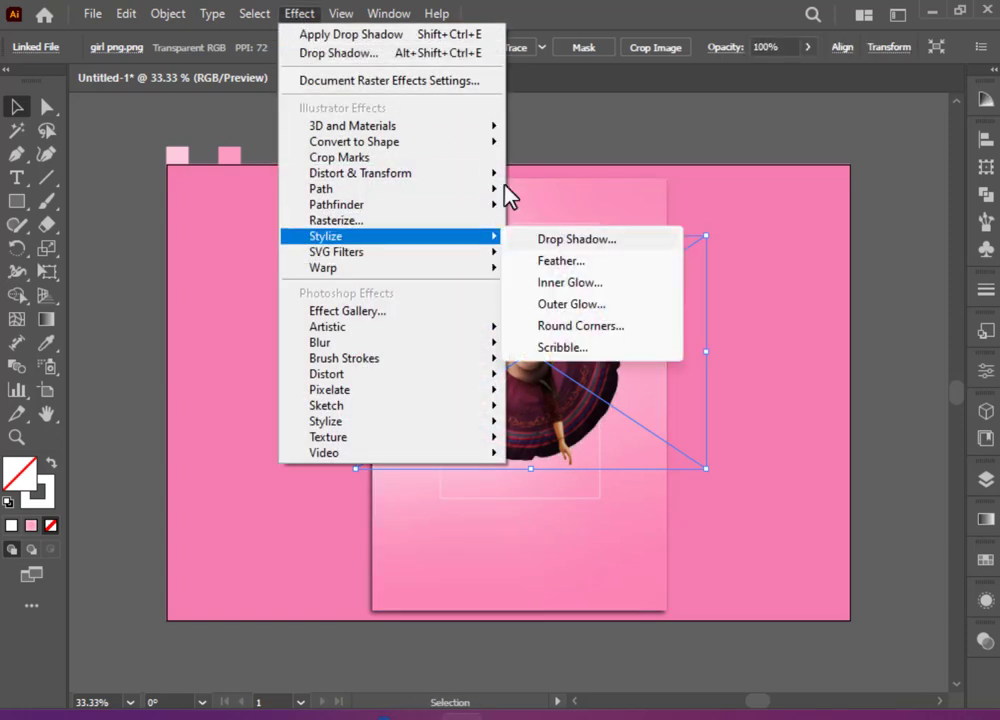
left_click(576, 241)
left_click_drag(818, 305, 760, 307)
type("10")
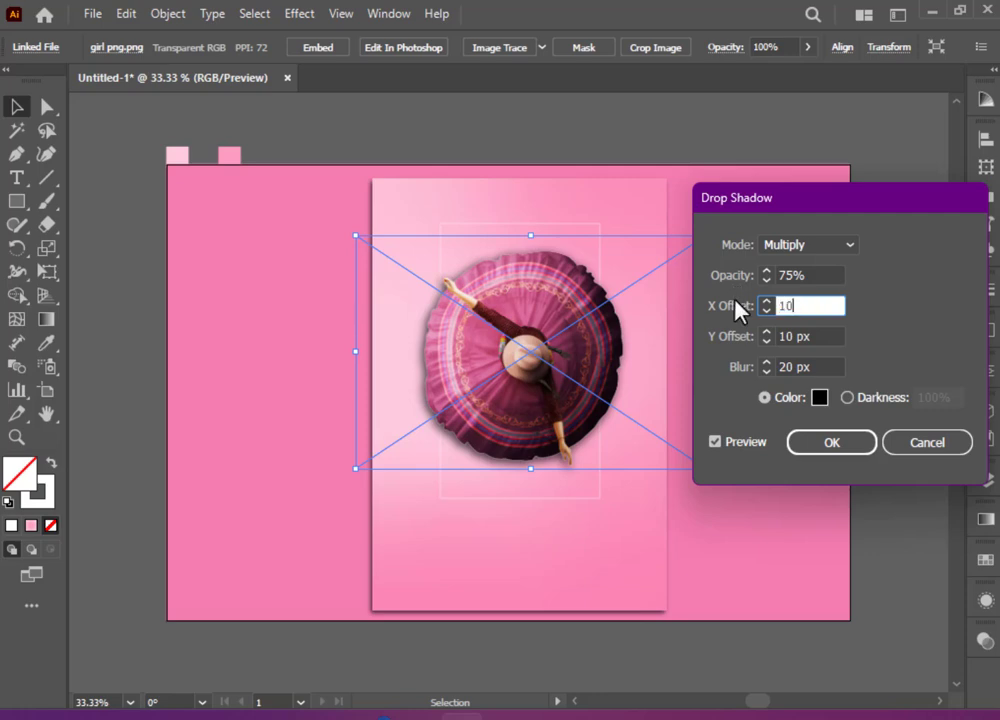
left_click(818, 336)
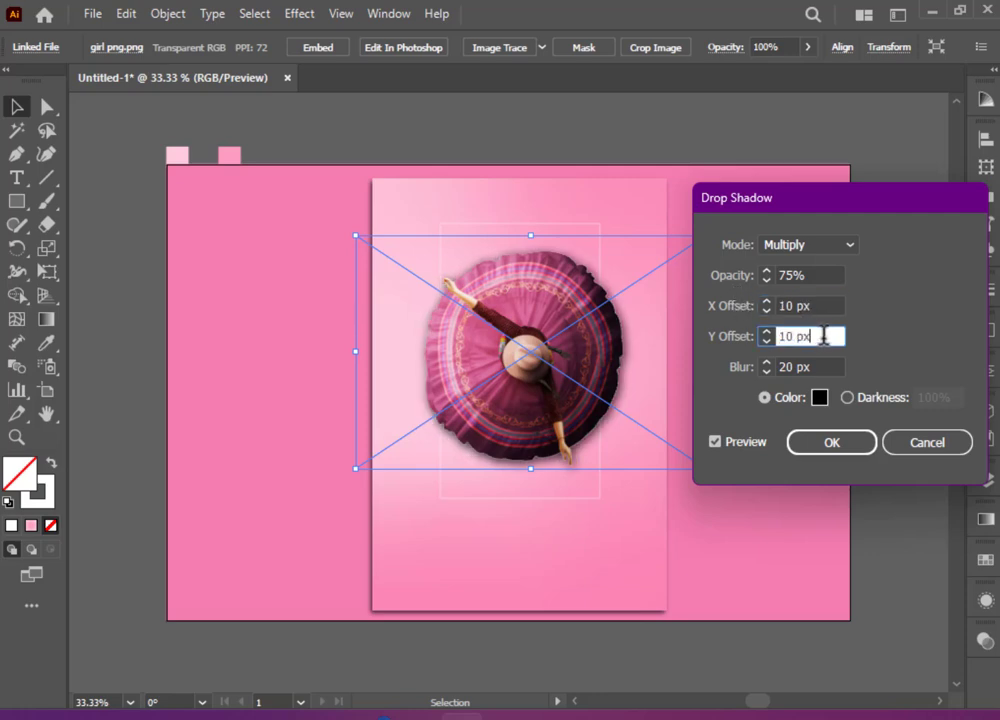
left_click_drag(822, 336, 778, 337)
left_click(836, 443)
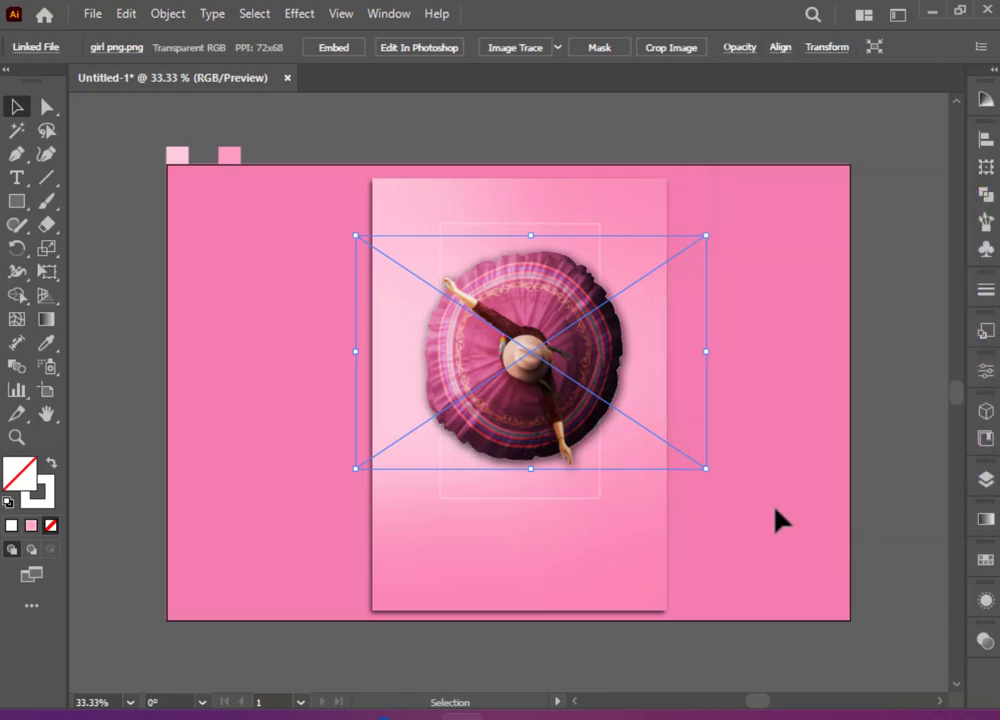
left_click(384, 373)
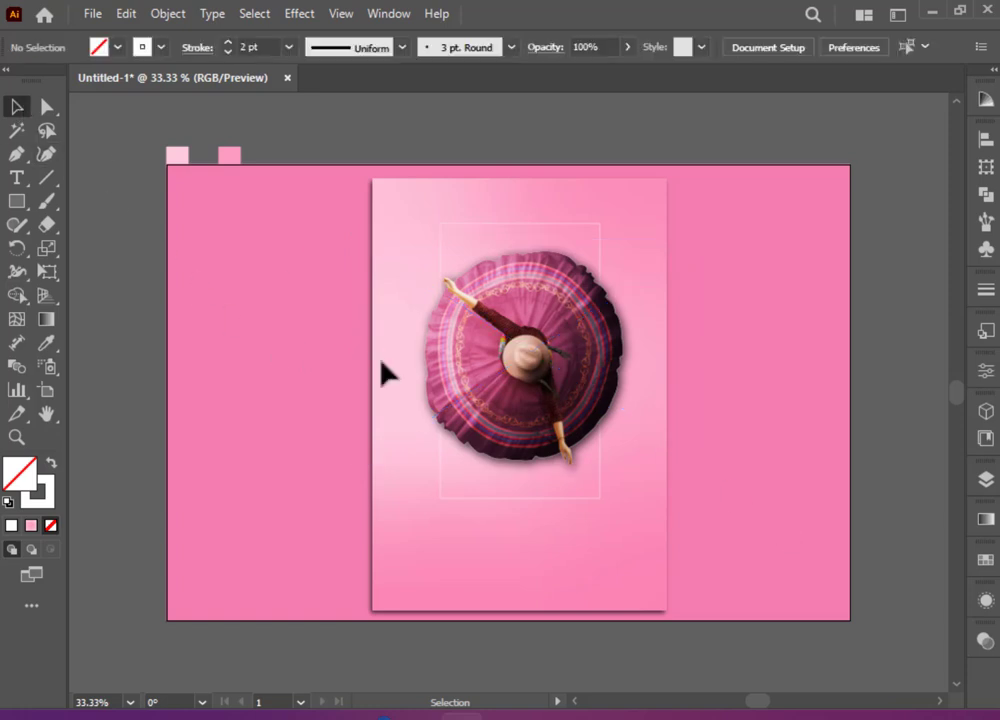
- Nudge the girl image slightly to the left to center it over the white frame, and deselect it
left_click(527, 405)
key("Left")
key("Left")
key("Left")
key("Left")
key("Left")
key("Left")
key("Left")
key("Left")
key("Left")
key("Left")
key("Left")
key("Left")
key("Left")
key("Left")
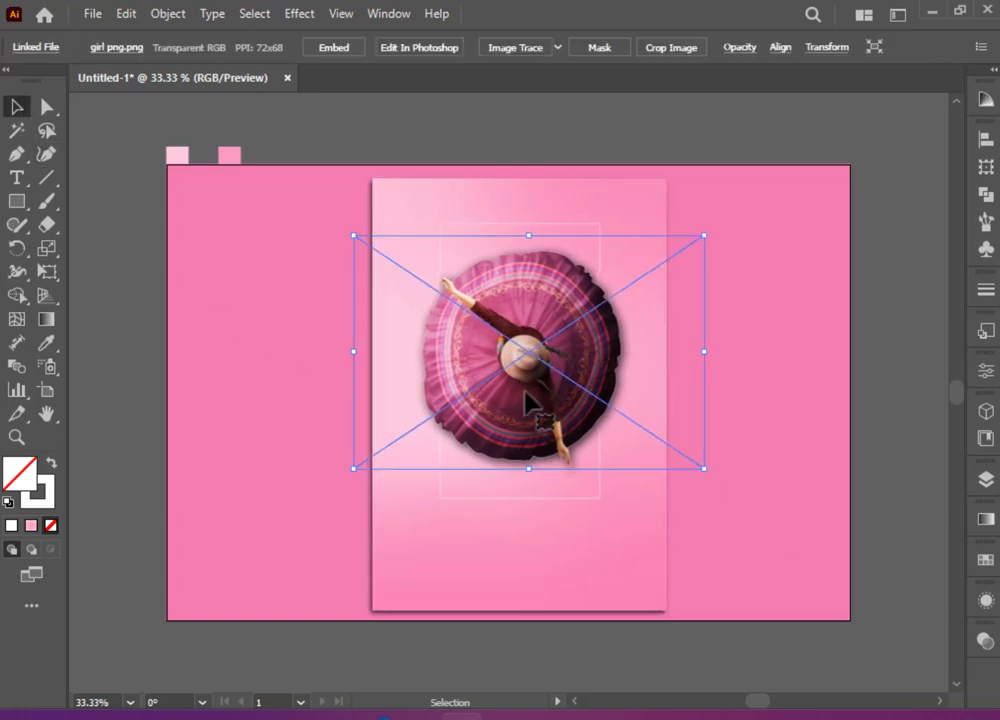
key("Left")
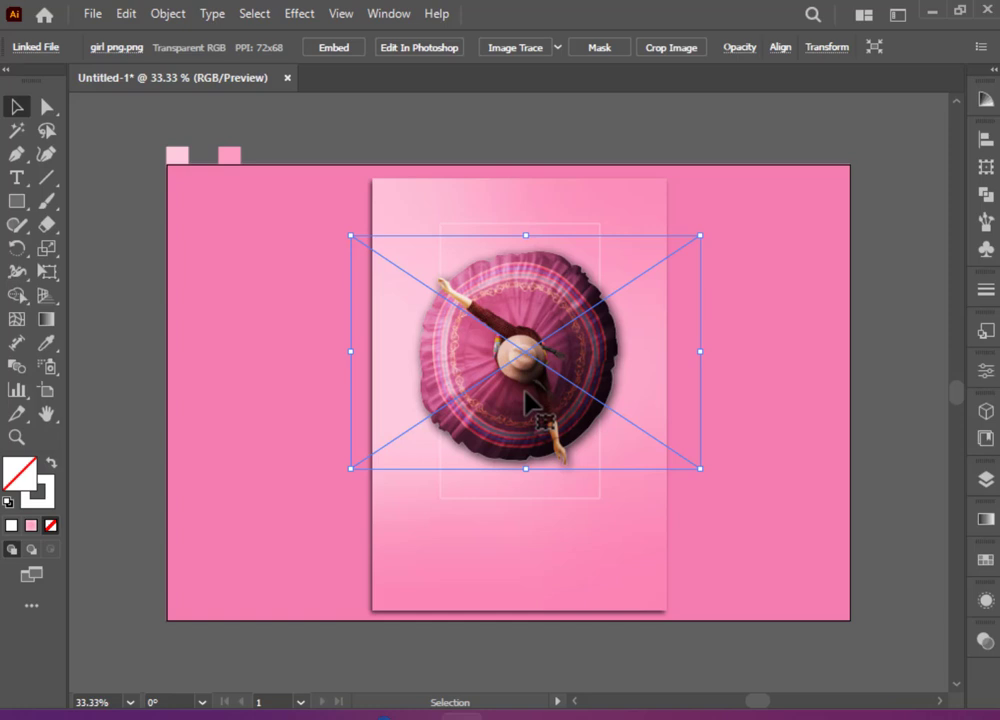
left_click(745, 418)
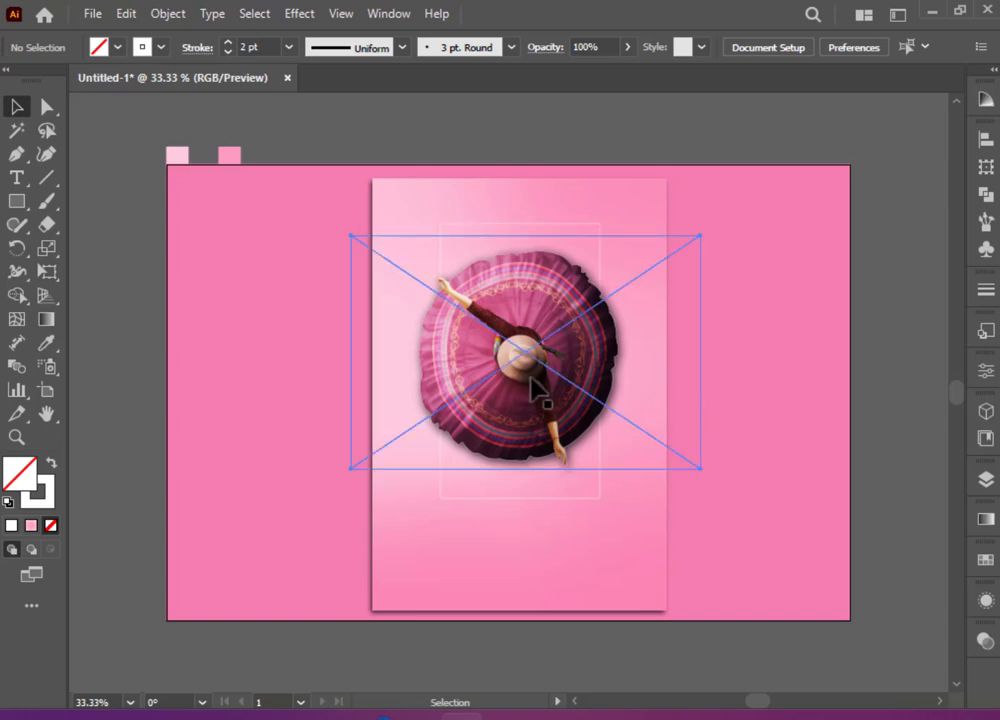
- Move the girl image slightly upward over the white frame and deselect it
left_click_drag(531, 375, 533, 363)
left_click(755, 513)
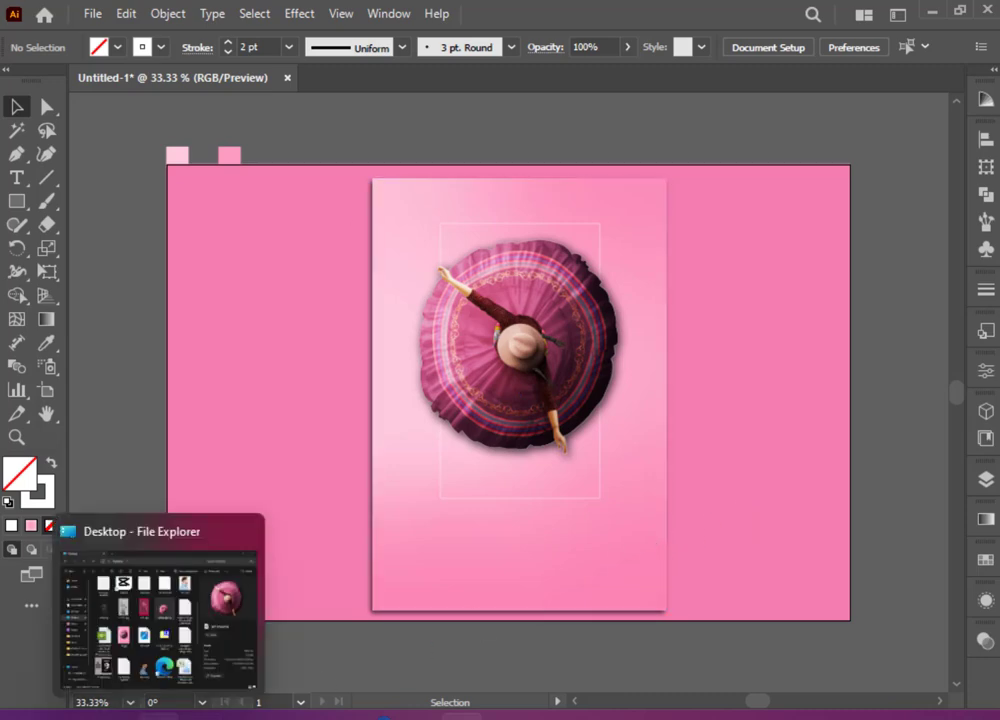
- Place the logo M N-01.png from the Desktop folder and scale it down inside the white frame's lower-right corner
left_click(160, 716)
scroll(410, 445, "up", 3)
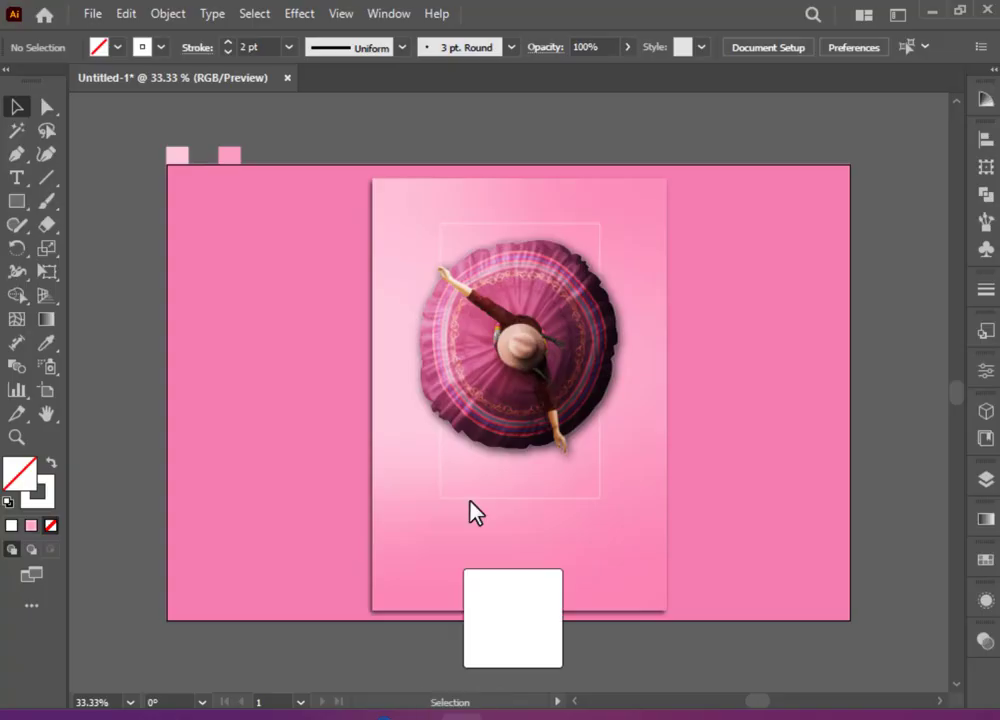
left_click_drag(476, 512, 469, 495)
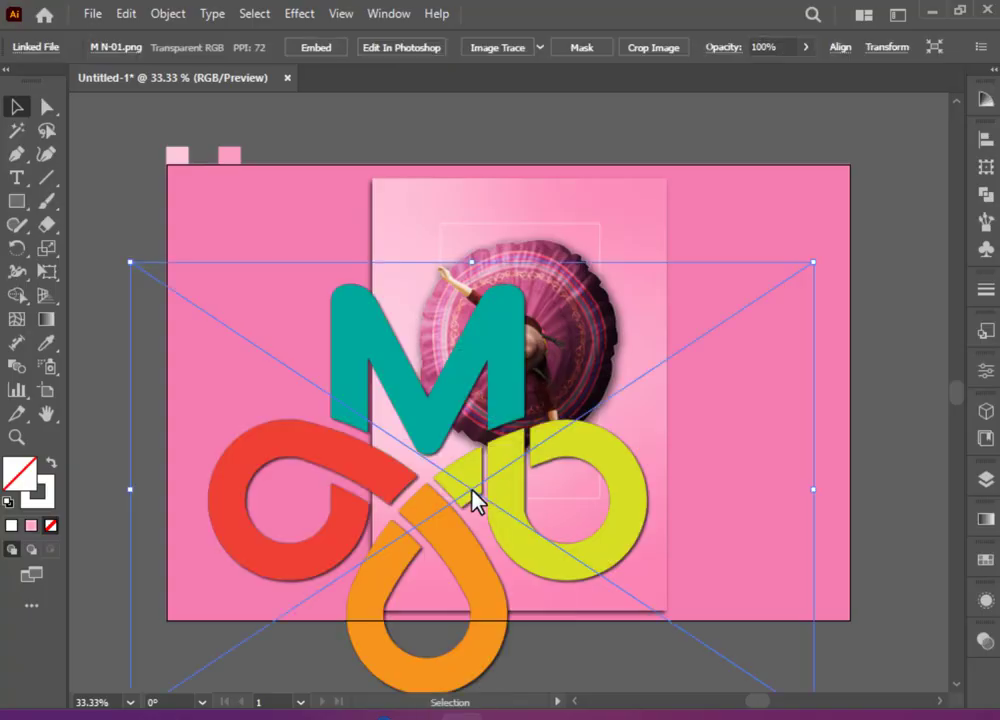
left_click_drag(130, 262, 455, 477)
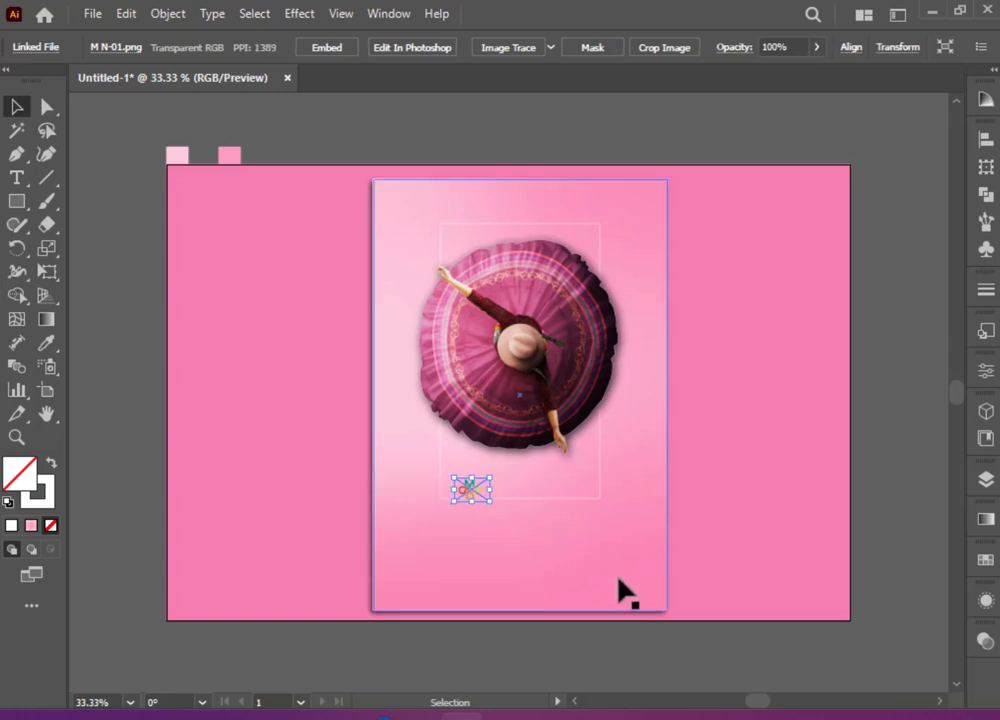
key("ctrl+equal")
key("ctrl+equal")
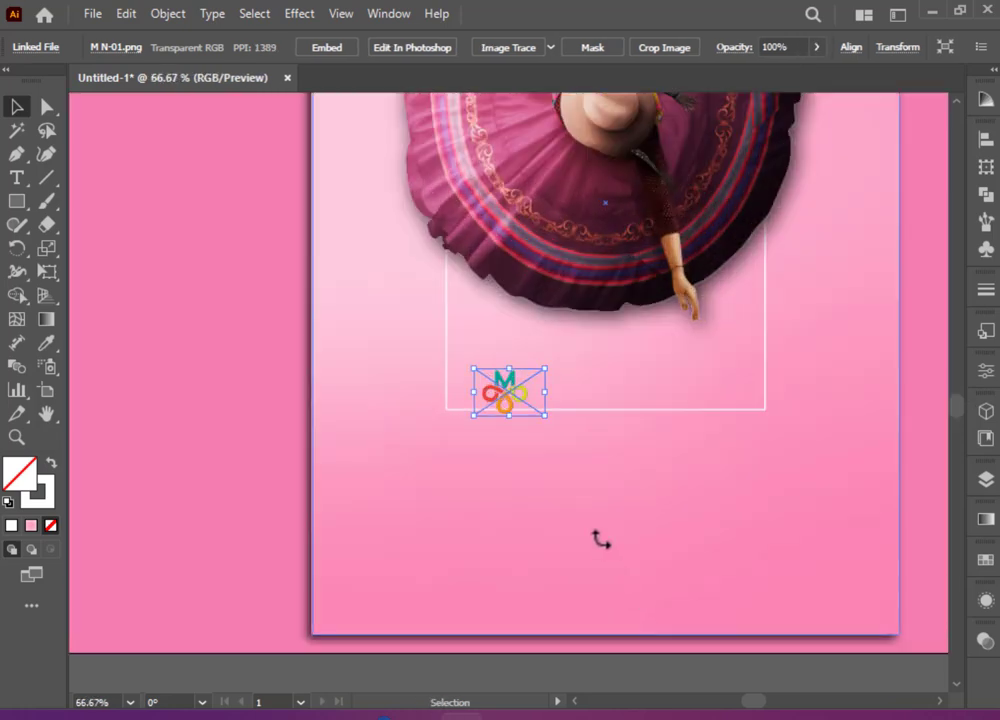
left_click_drag(544, 414, 724, 366)
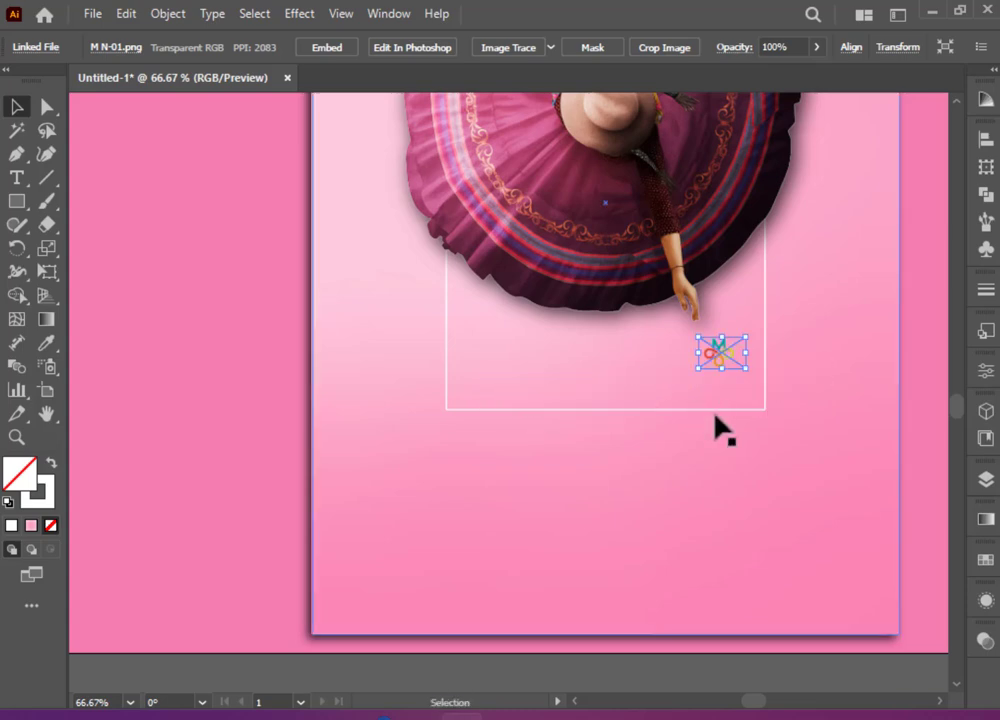
- Add the point text BEAUTY below the white frame and fill it with white
left_click(17, 178)
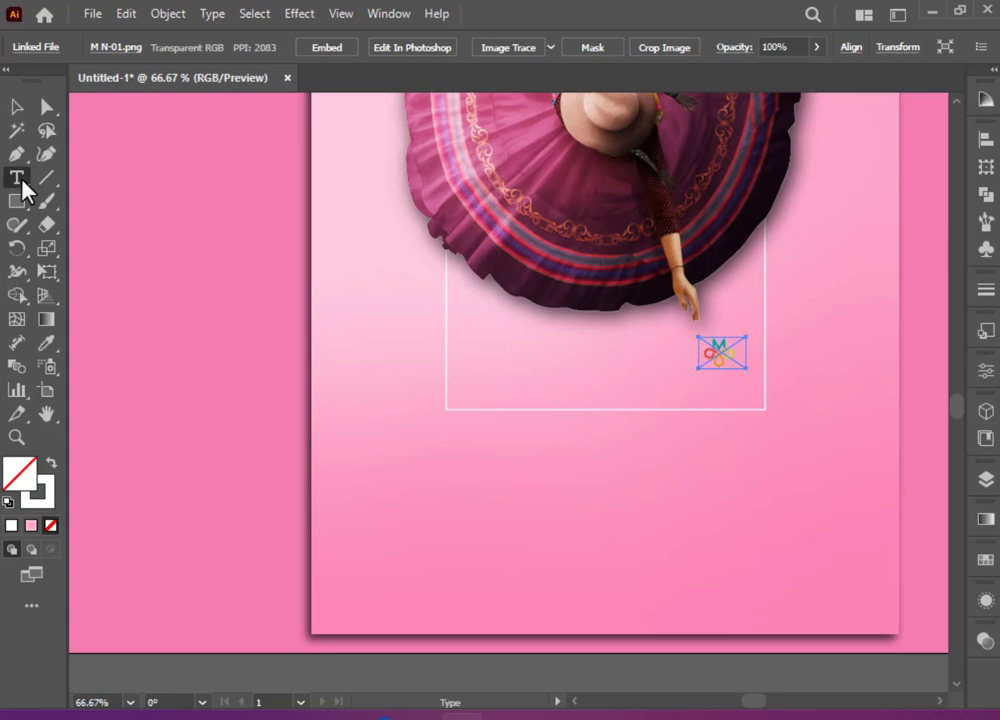
left_click(625, 470)
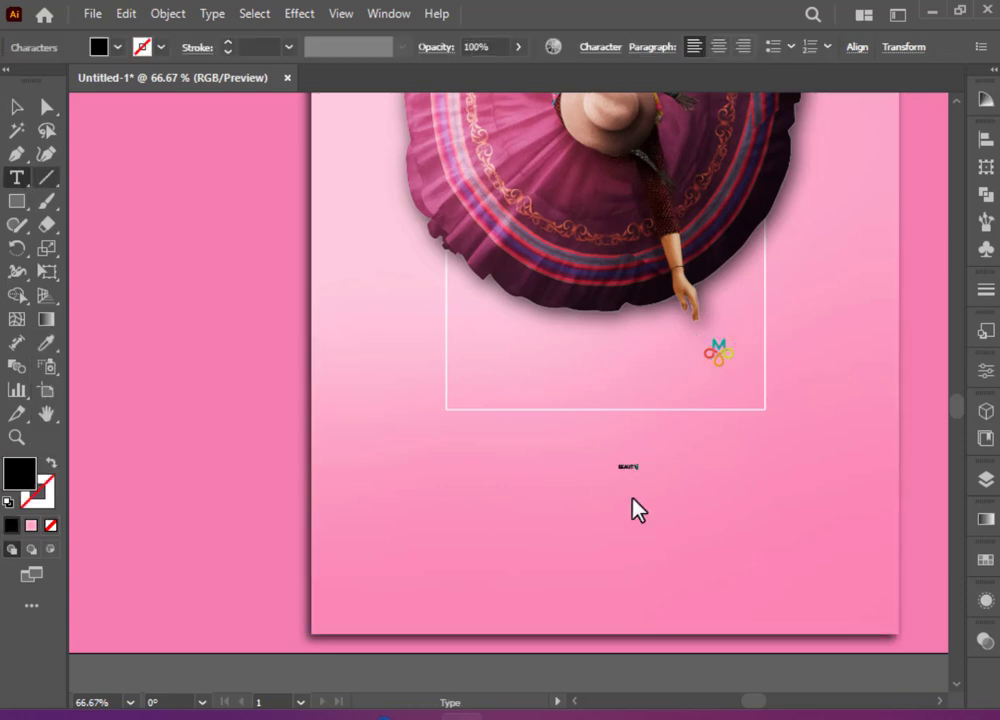
left_click(17, 107)
left_click(118, 47)
left_click(37, 80)
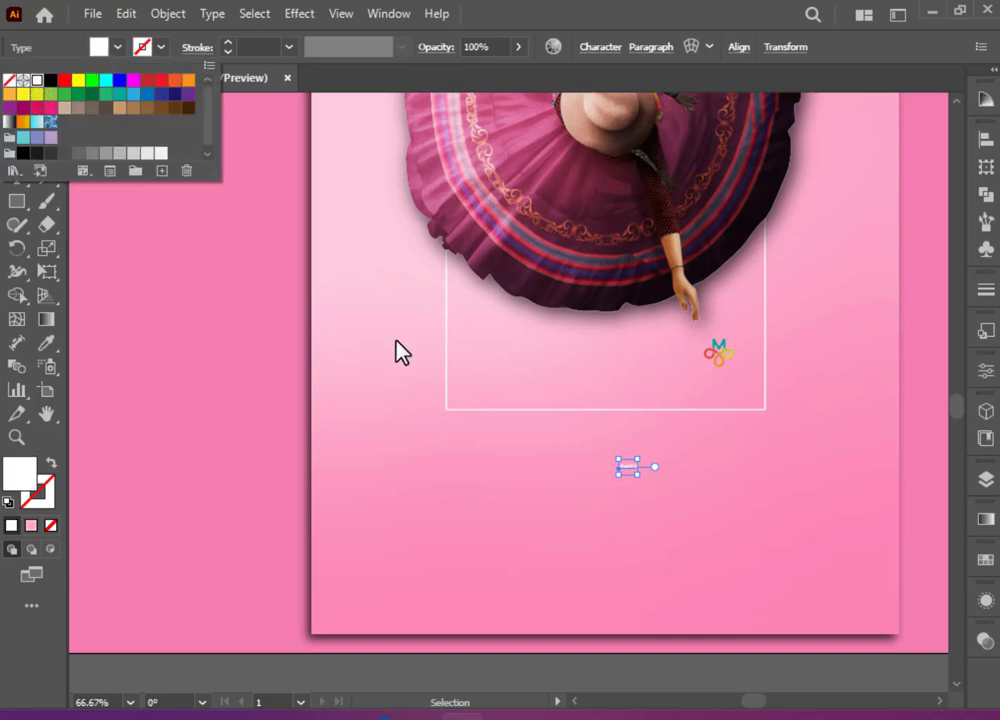
key("Escape")
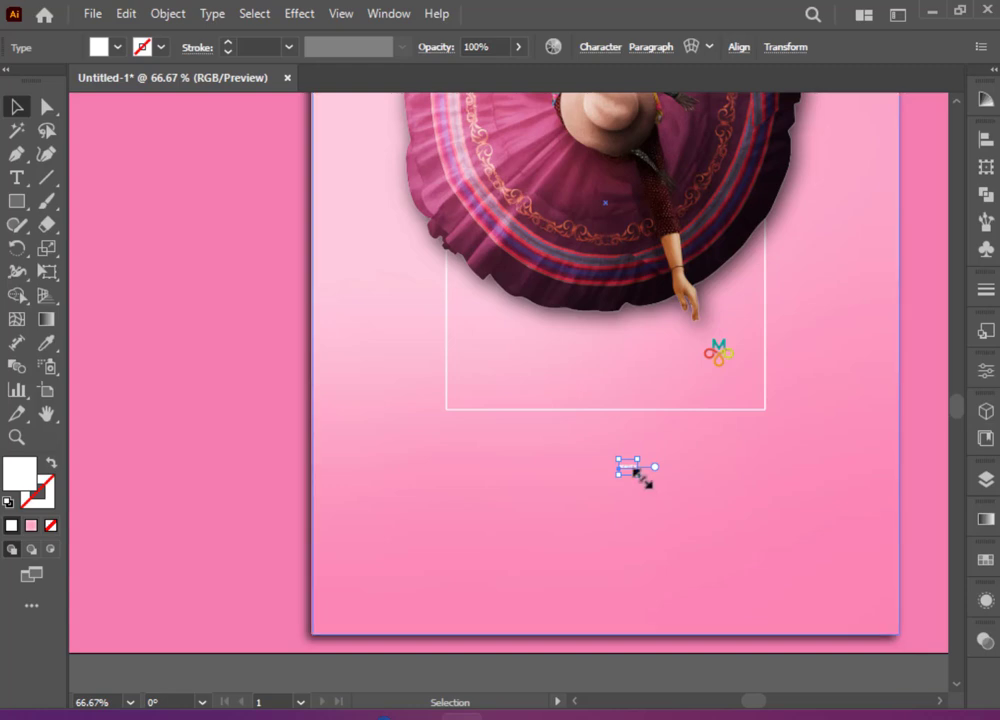
- Enlarge the BEAUTY text and position it directly beneath the logo inside the white frame
left_click_drag(637, 475, 727, 374)
key("ctrl+equal")
key("ctrl+equal")
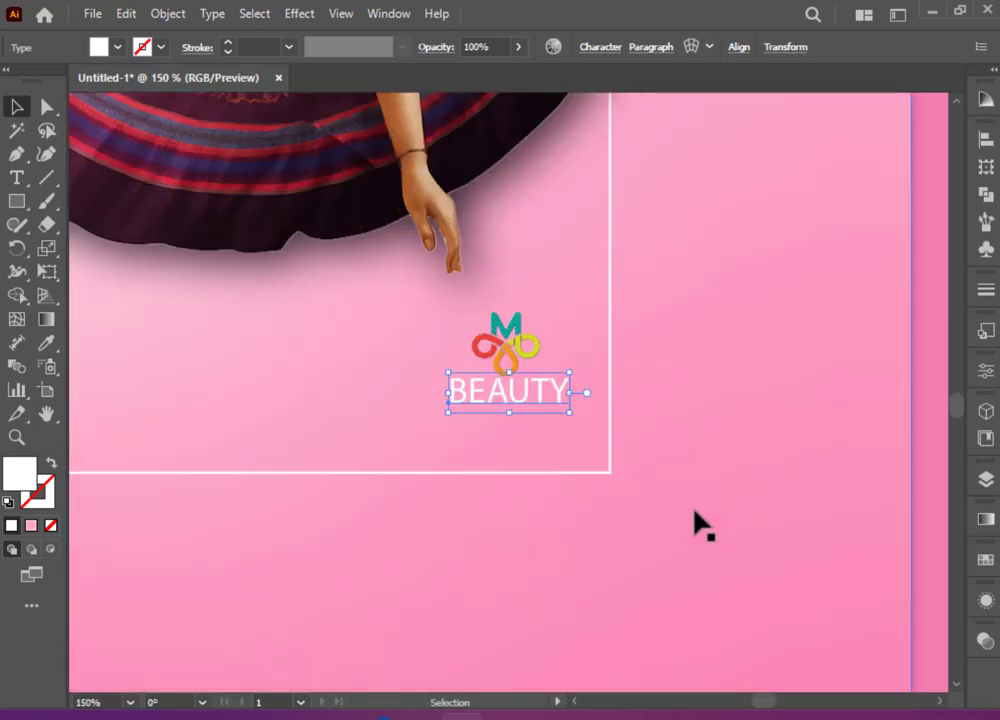
- Add a Lorem ipsum placeholder text line just below the word BEAUTY
left_click(17, 177)
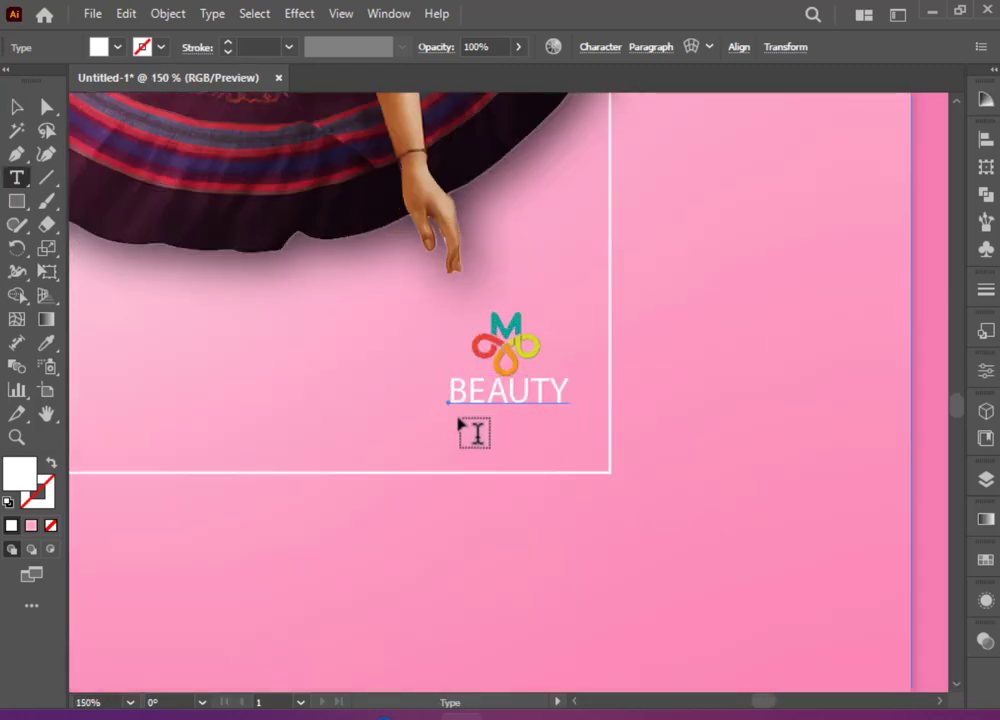
left_click(475, 430)
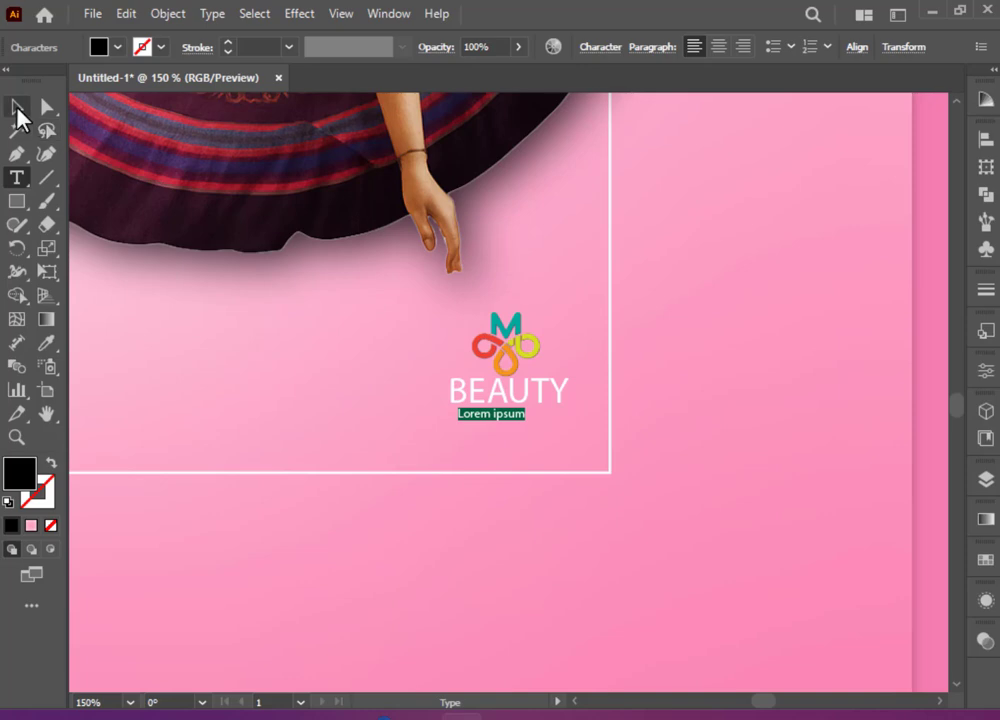
left_click(18, 107)
left_click_drag(512, 417, 515, 421)
- Change the font of the Lorem ipsum line to Brush Script MT Italic
left_click(985, 372)
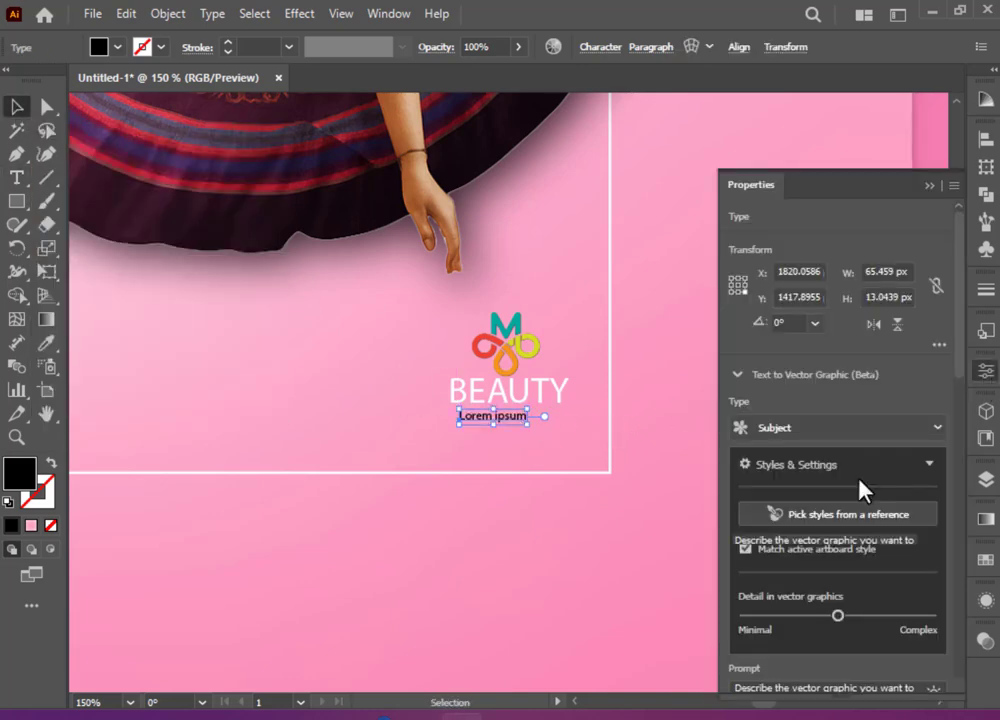
scroll(864, 540, "down", 5)
left_click(935, 432)
scroll(848, 597, "down", 5)
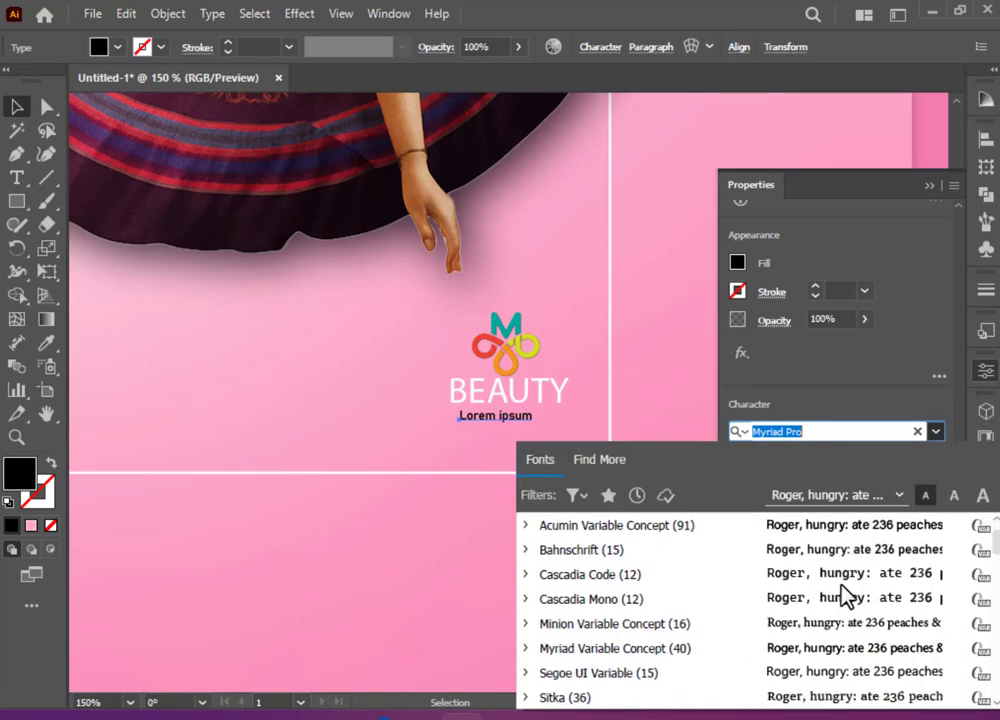
left_click(986, 375)
left_click(986, 375)
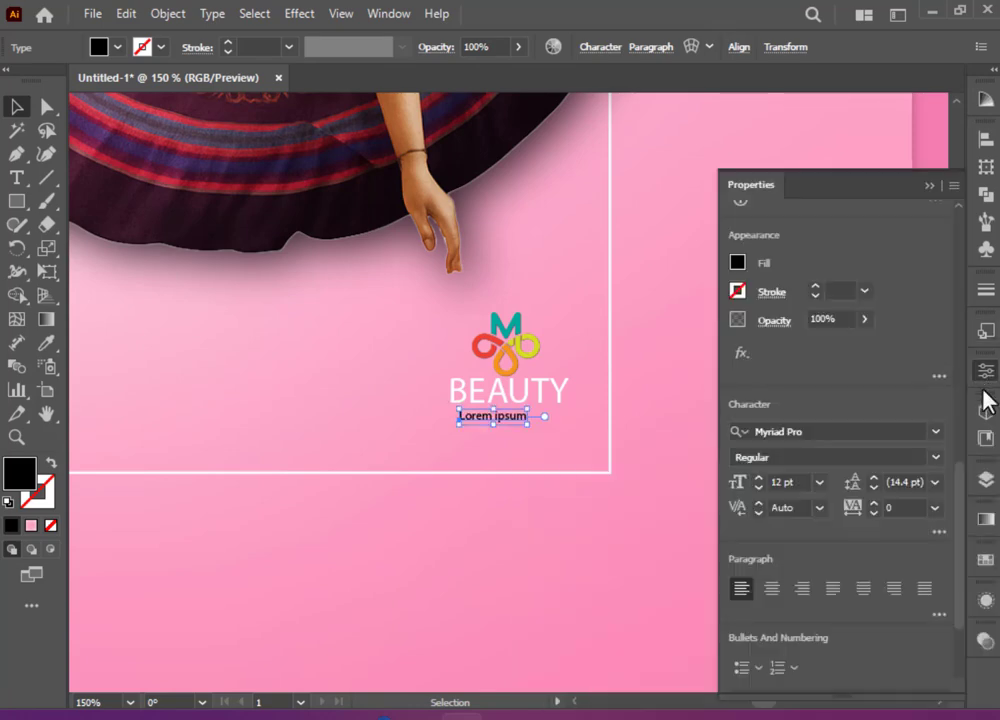
scroll(964, 542, "down", 5)
left_click(935, 280)
scroll(852, 527, "down", 10)
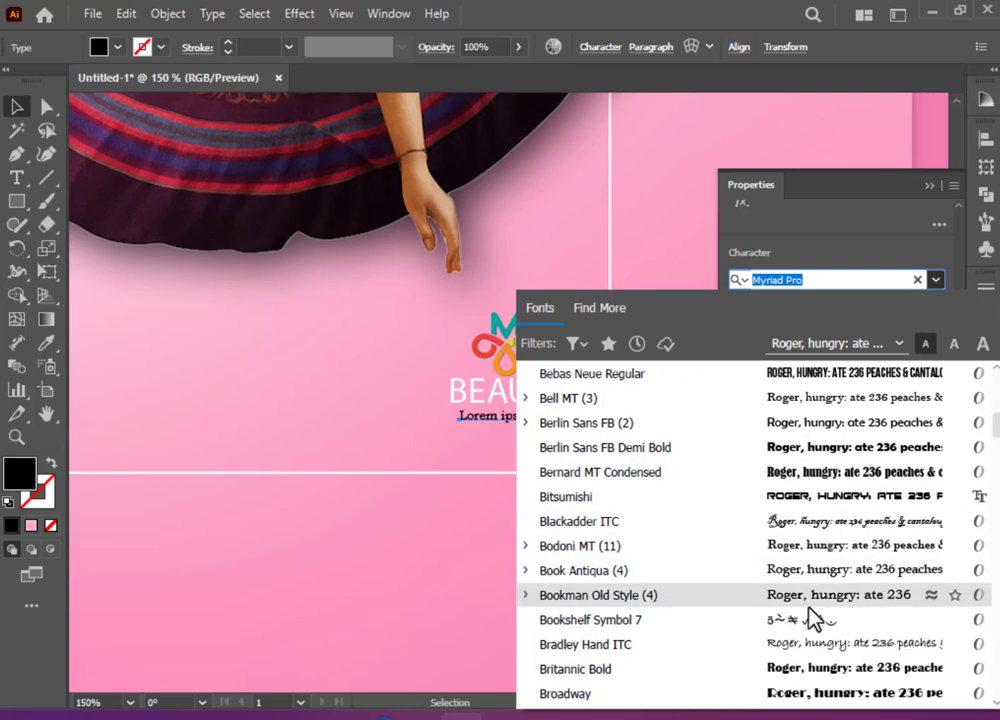
scroll(754, 620, "down", 4)
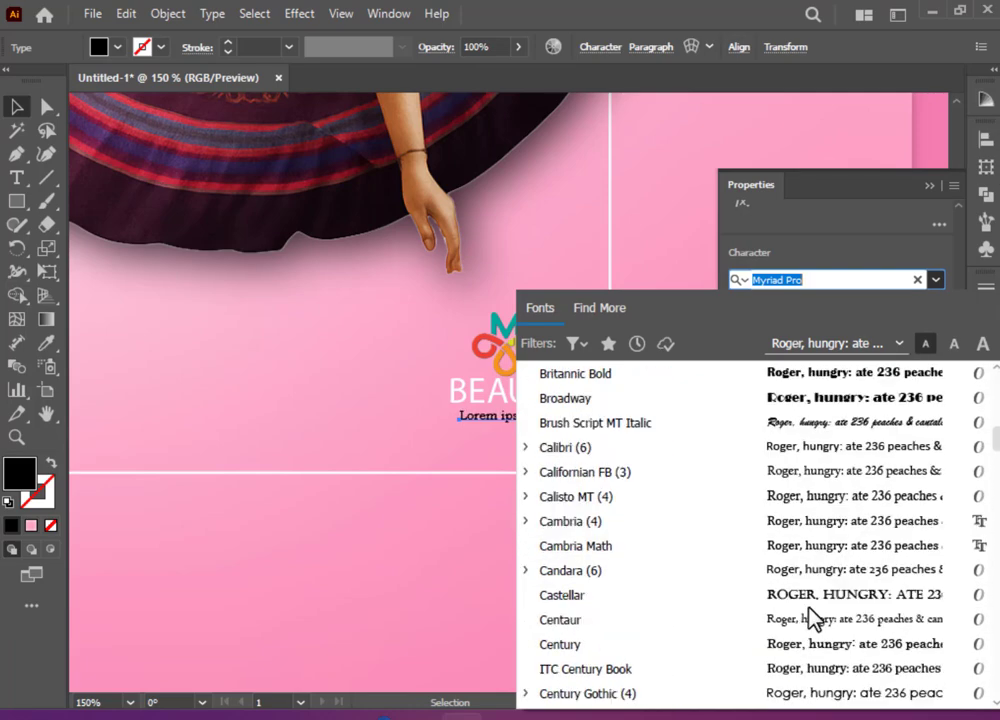
left_click(808, 424)
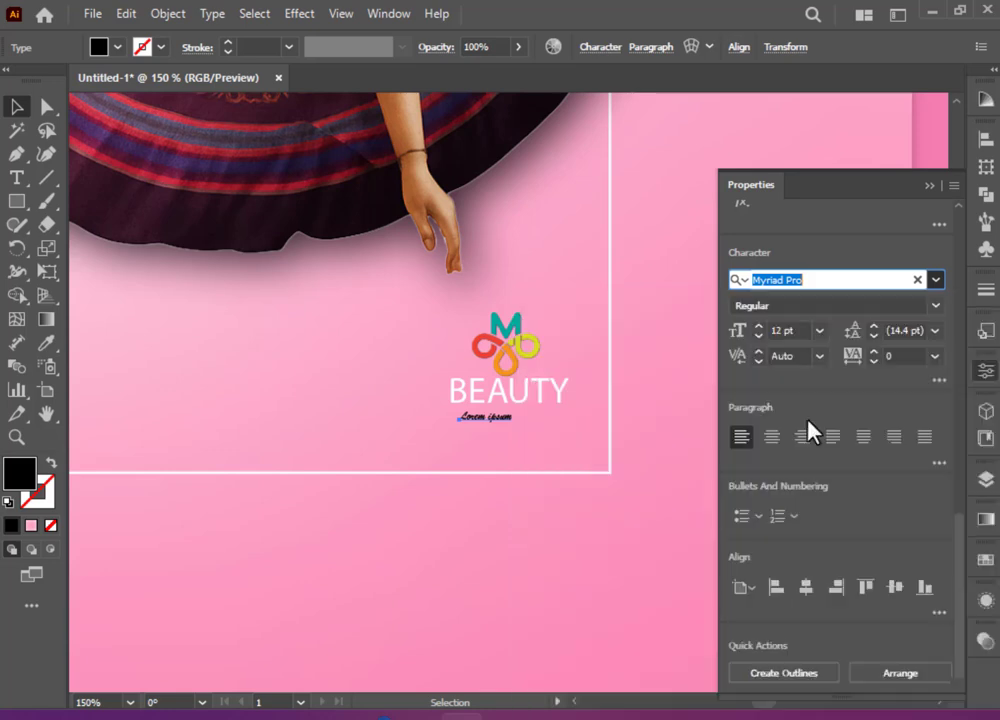
- Set the Lorem ipsum line's font size to 18 pt and its tracking to 183
left_click(820, 330)
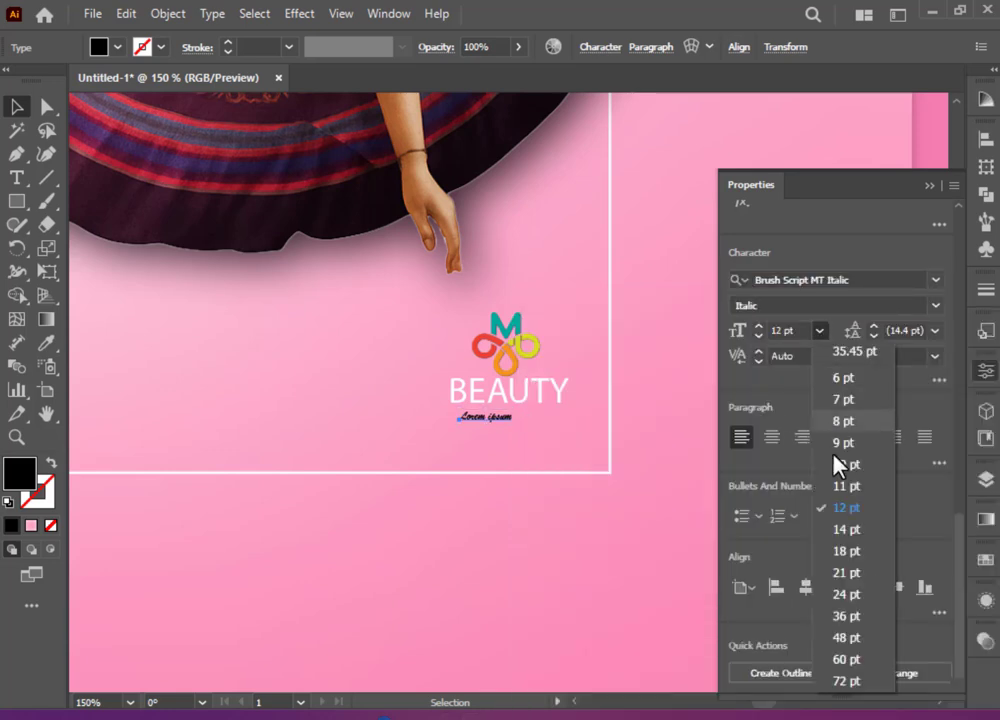
left_click(847, 551)
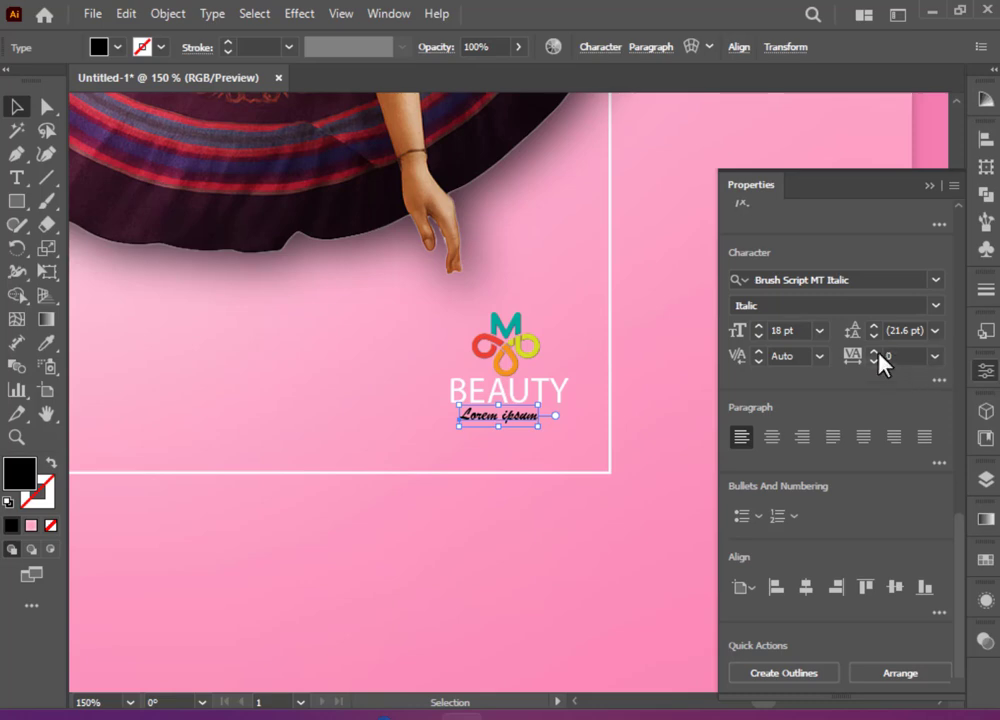
left_click(874, 351)
left_click(935, 356)
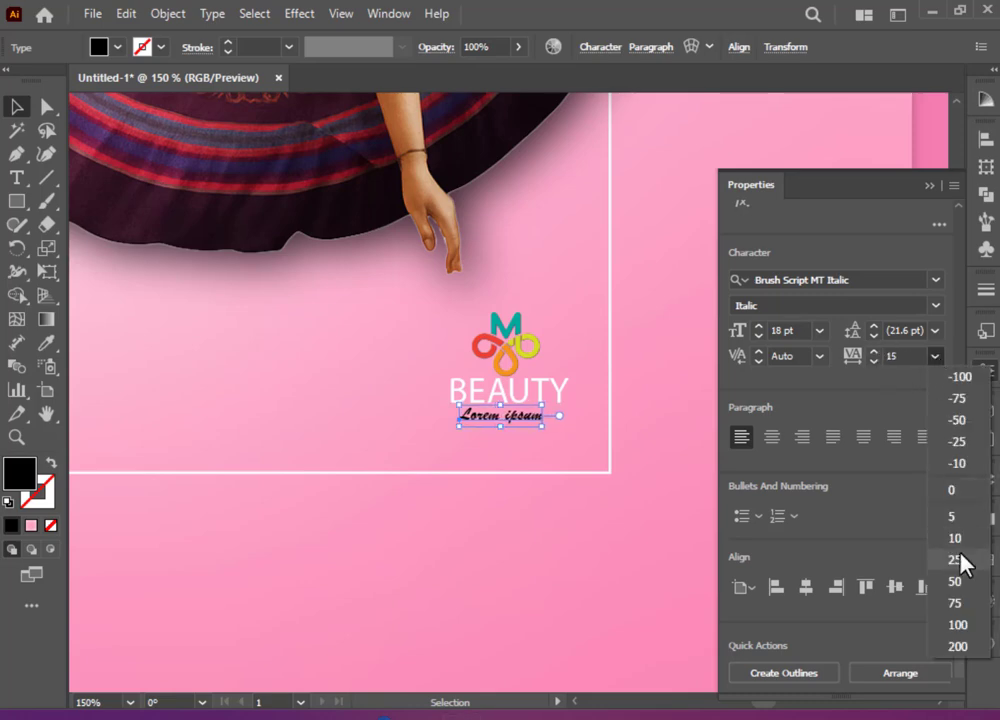
key("Down")
key("Down")
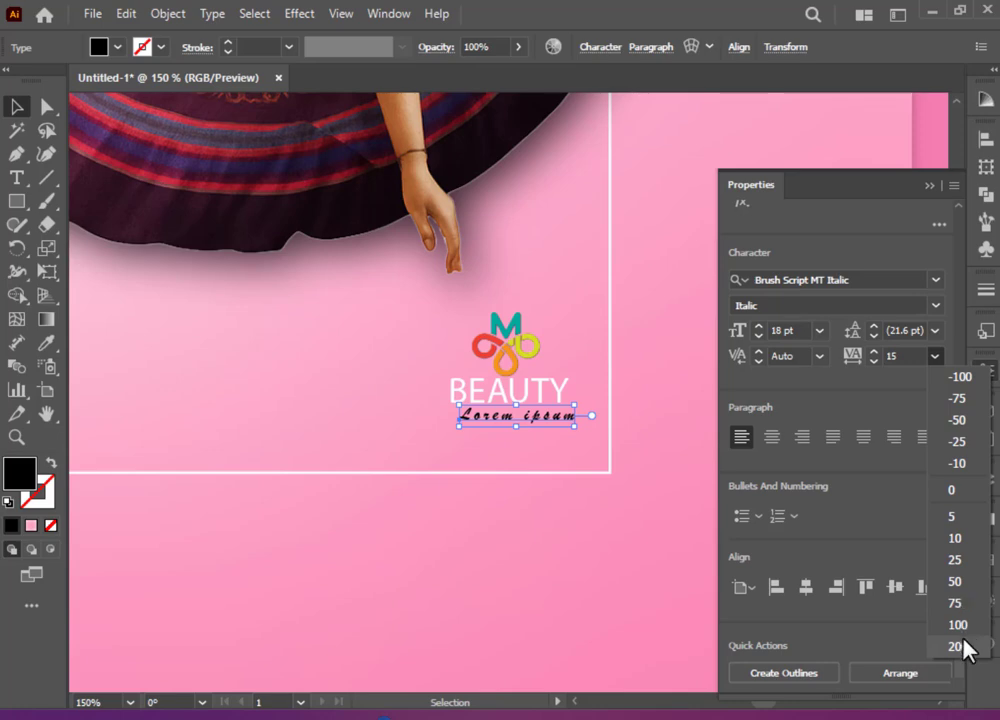
left_click(965, 646)
scroll(918, 357, "down", 17)
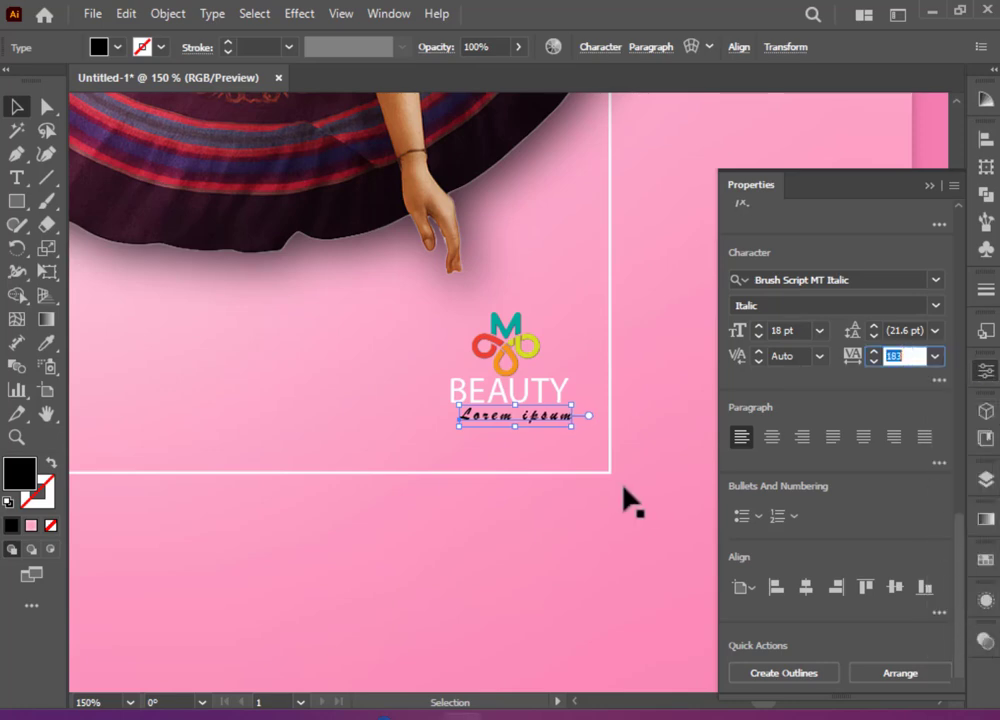
- Shift the Lorem ipsum line left to sit beneath BEAUTY, fill it with red and deselect it
left_click(657, 492)
left_click_drag(552, 414, 543, 414)
left_click(118, 47)
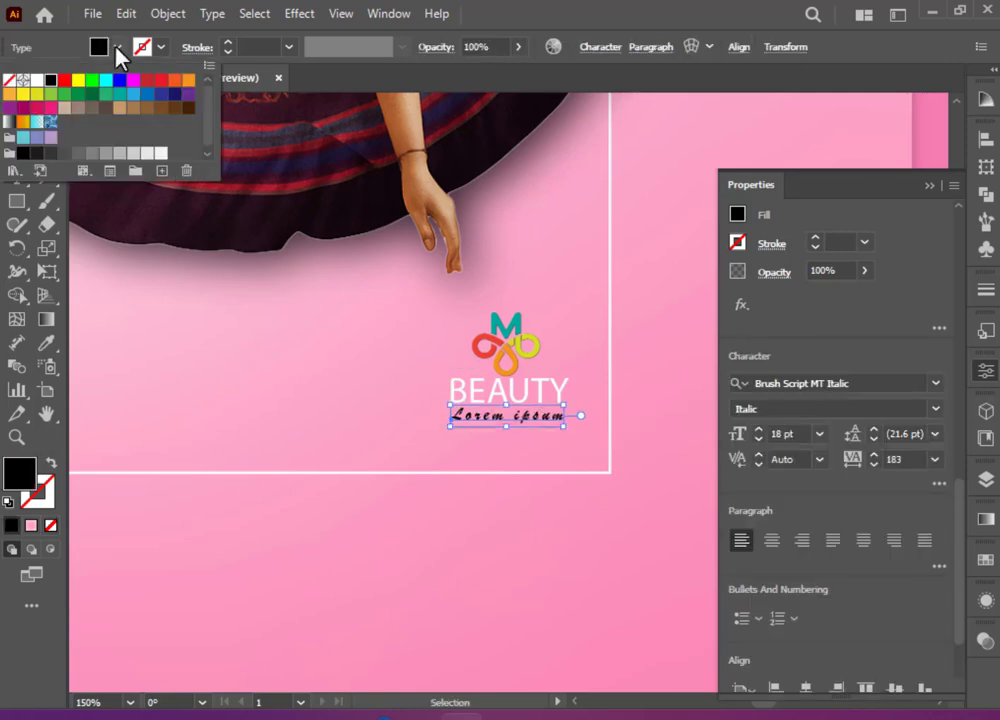
left_click(65, 79)
left_click(987, 377)
left_click(986, 374)
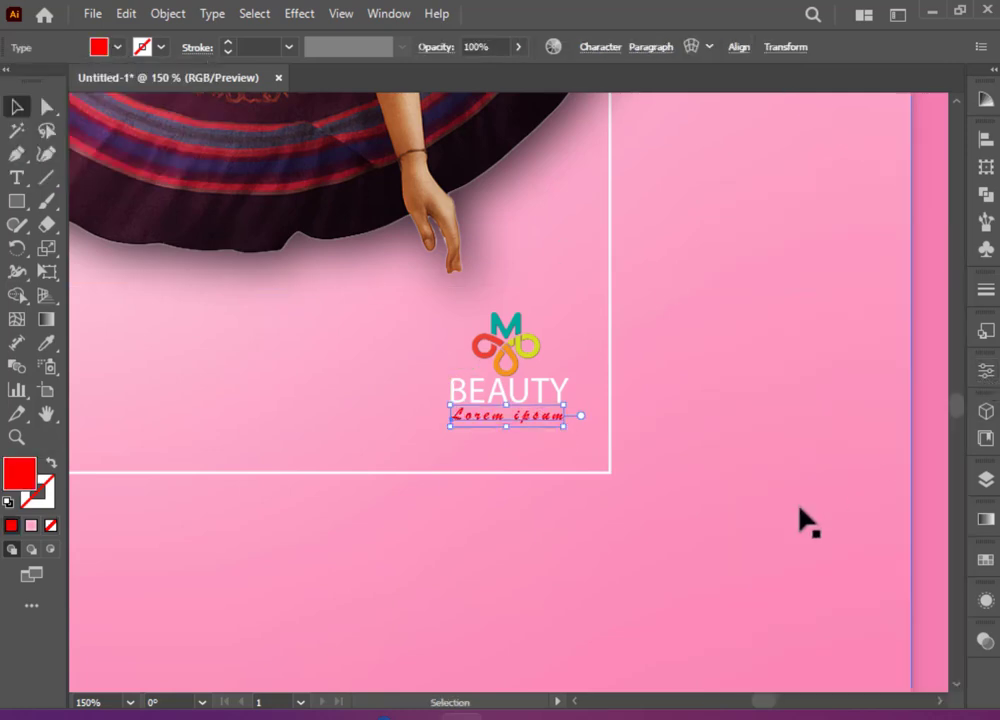
key("ctrl+minus")
key("ctrl+minus")
left_click(804, 452)
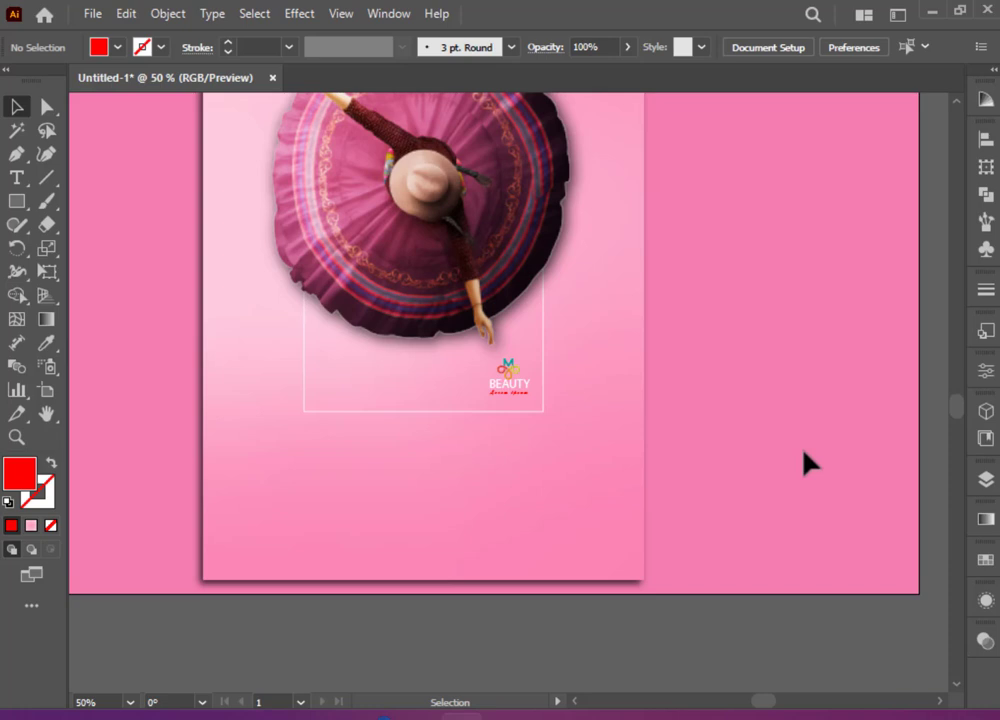
- Draw a small rectangle below the white frame, starting at its lower-left corner and spanning just over half its width
scroll(804, 453, "down", 1)
left_click_drag(17, 200, 85, 216)
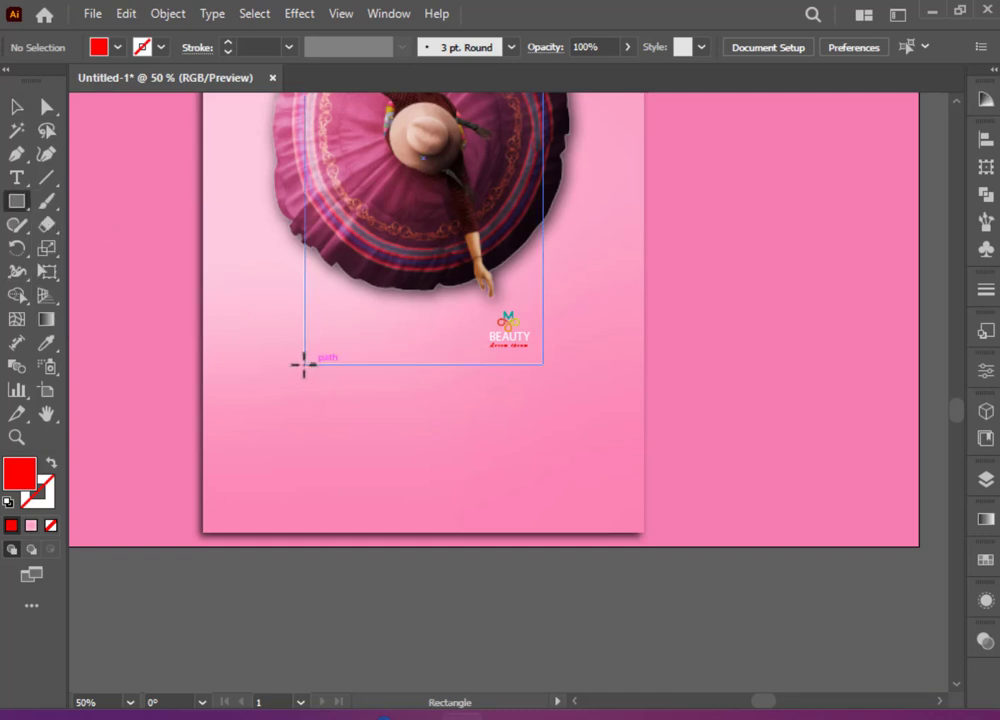
left_click_drag(304, 364, 442, 434)
left_click_drag(443, 436, 440, 430)
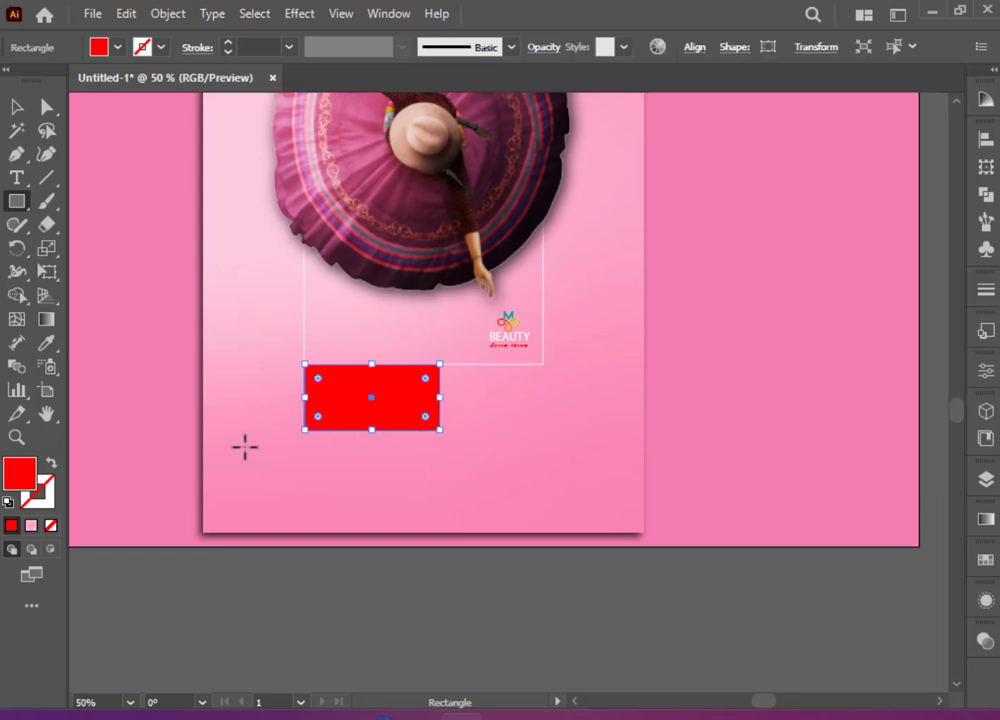
- Give the small rectangle no fill and a white 2 pt stroke, and deselect it
left_click(51, 463)
left_click(161, 47)
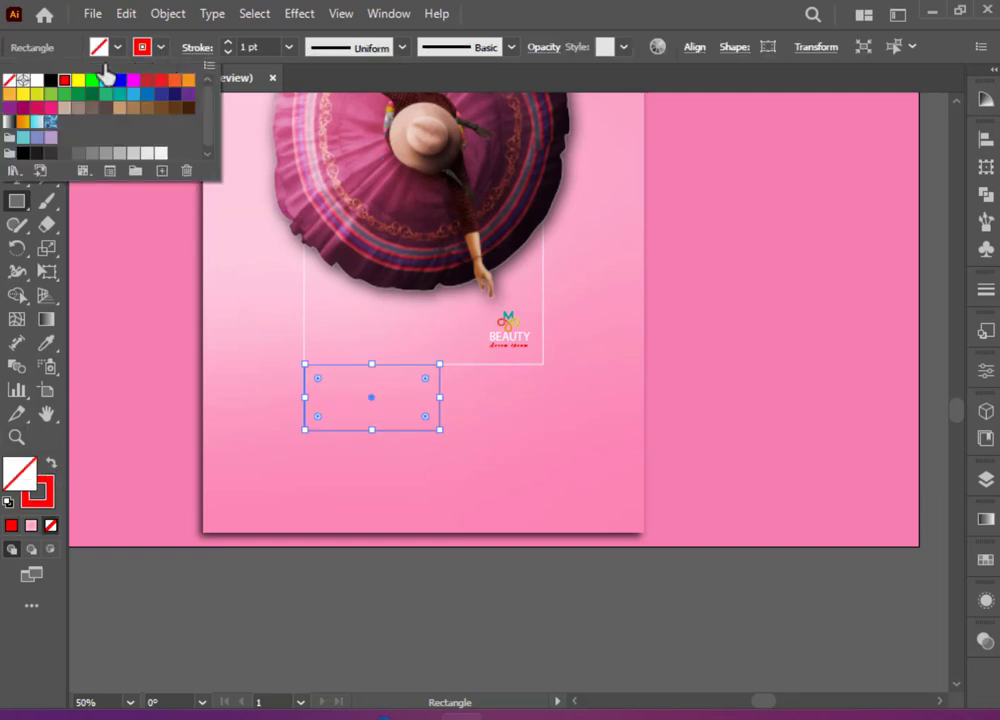
left_click(37, 79)
left_click(227, 43)
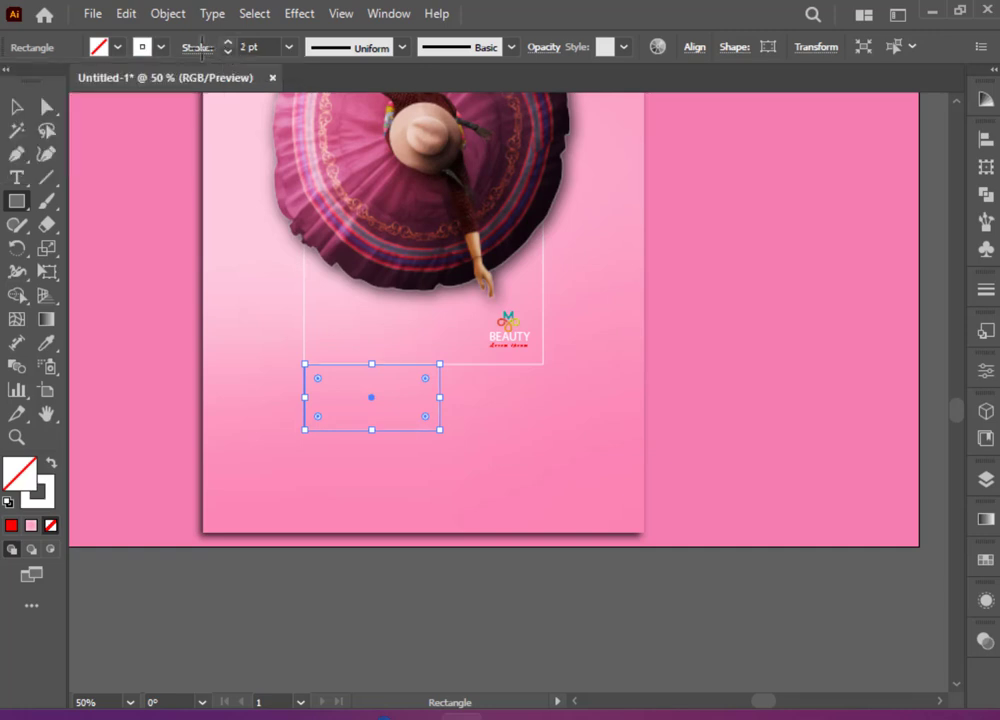
left_click(16, 106)
left_click(447, 487)
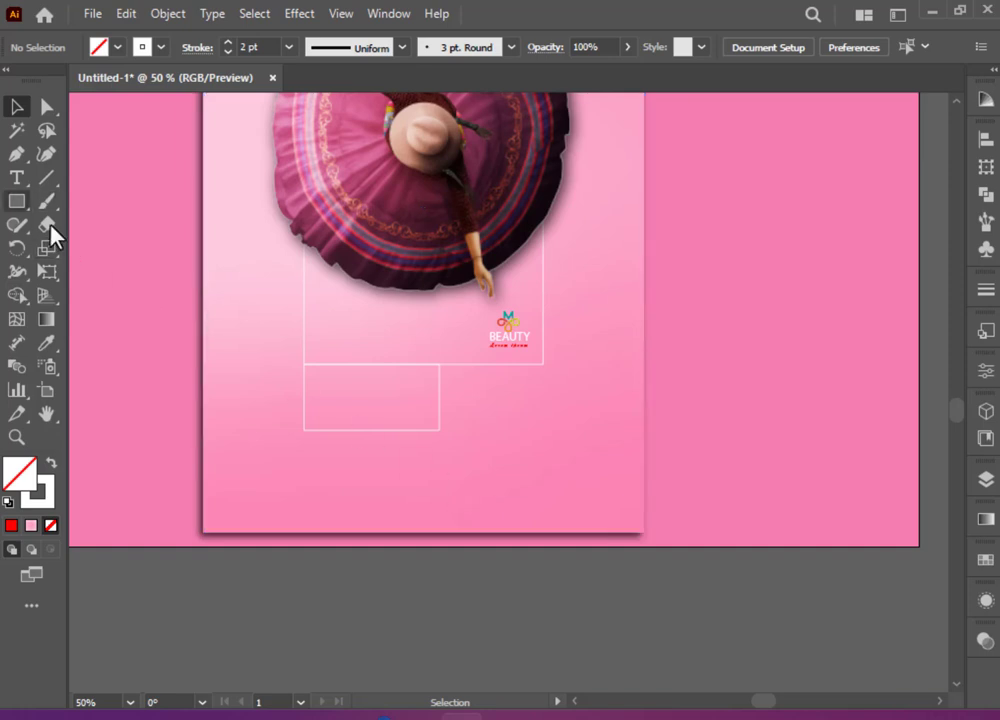
- Add an area of Lorem ipsum placeholder text beside the small outlined rectangle, under the logo, and set its font size to 21 pt
left_click(17, 179)
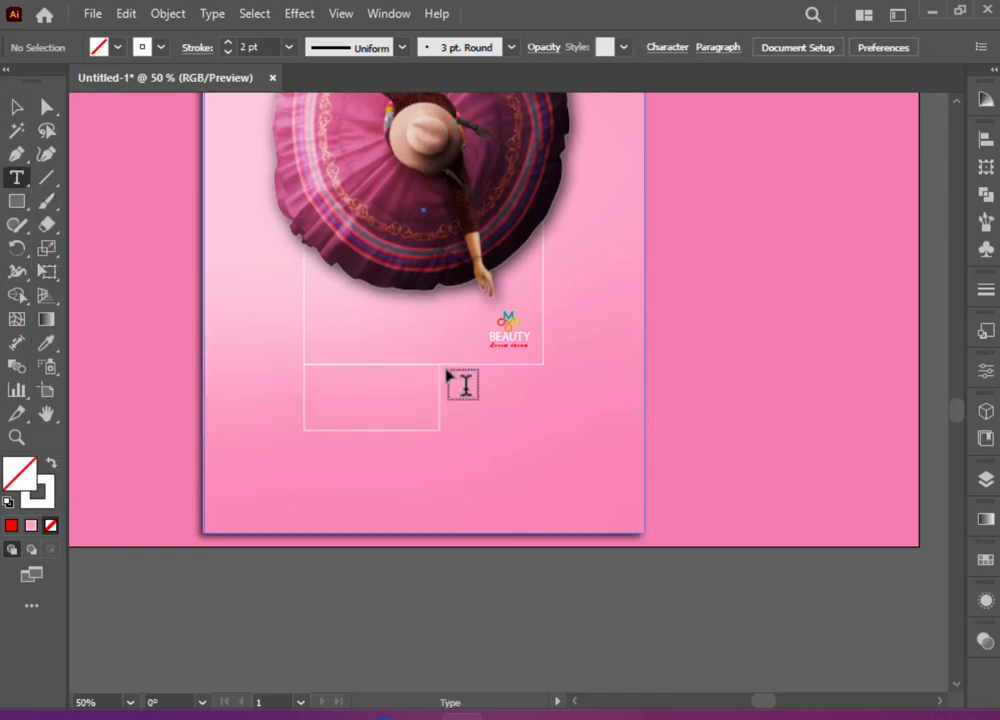
left_click_drag(447, 372, 545, 432)
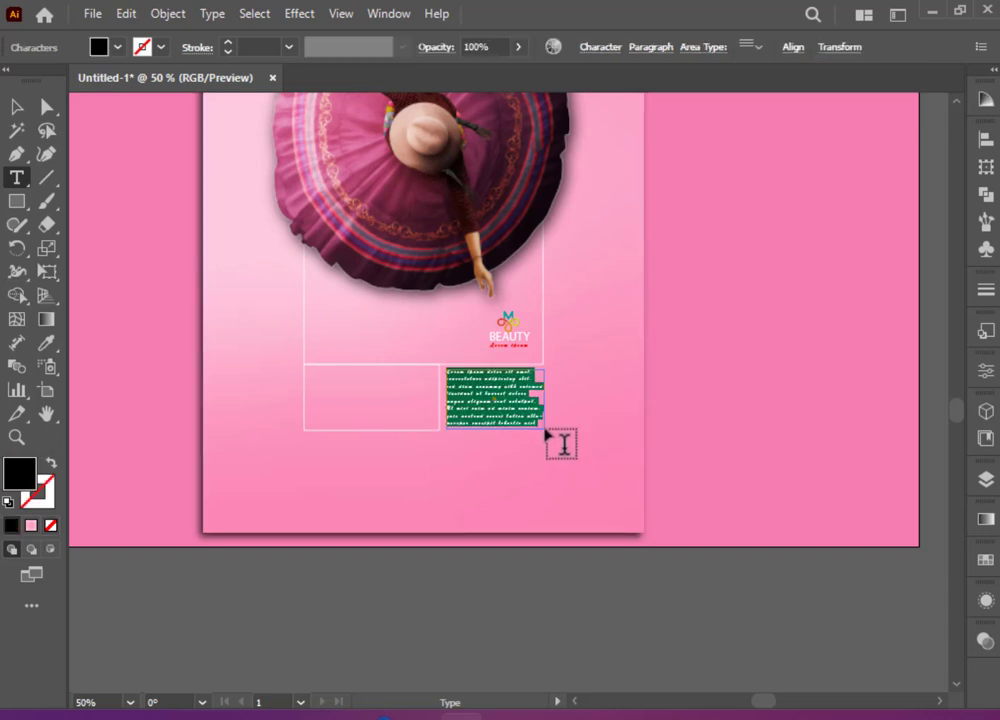
left_click(987, 372)
scroll(884, 585, "down", 10)
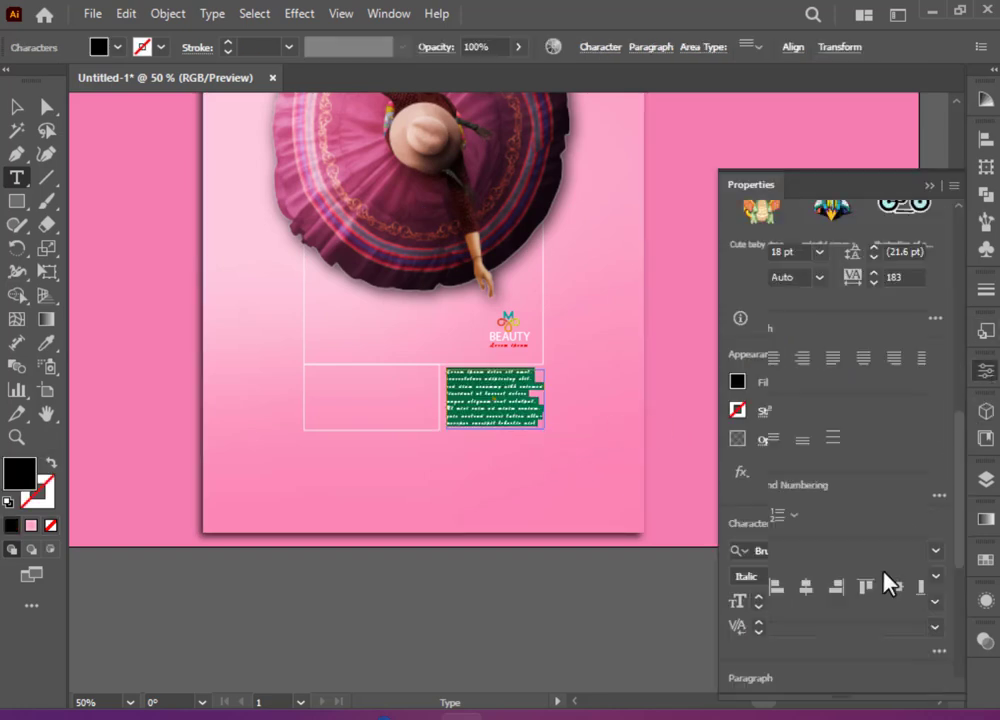
left_click(821, 254)
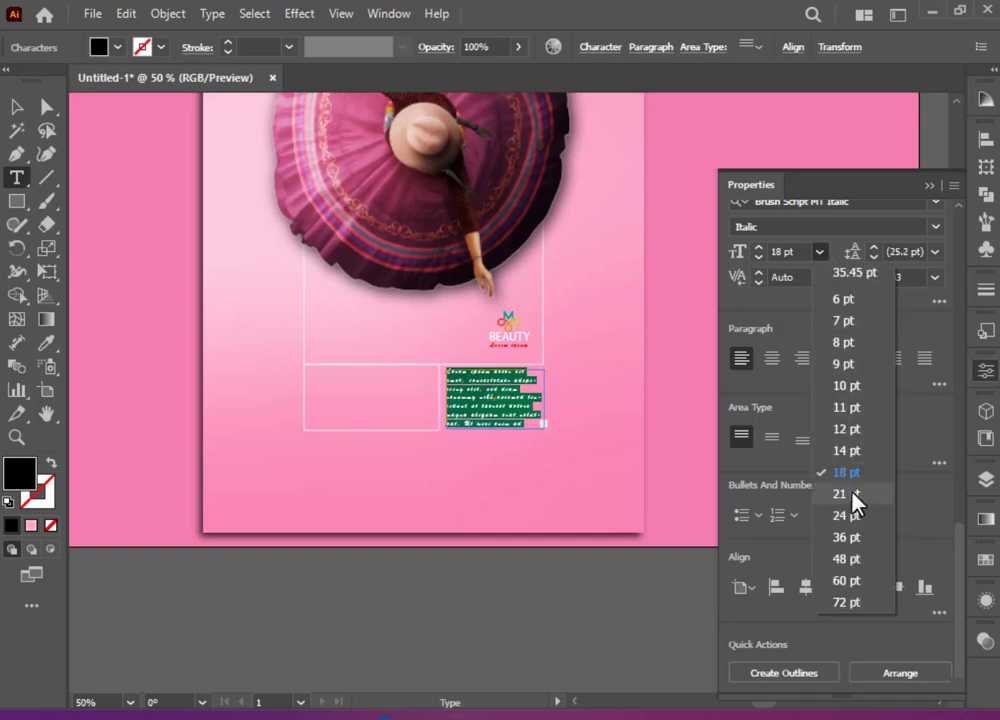
left_click(855, 503)
- Set the placeholder paragraph's font to Myriad Pro and deselect it
scroll(855, 502, "up", 3)
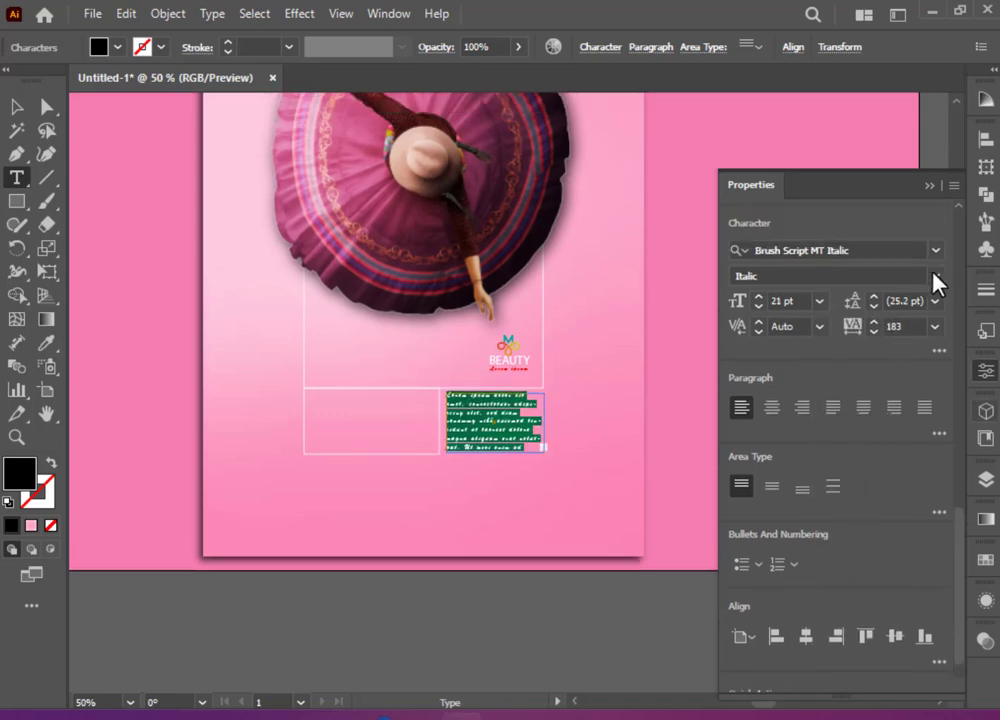
left_click(935, 251)
left_click(848, 370)
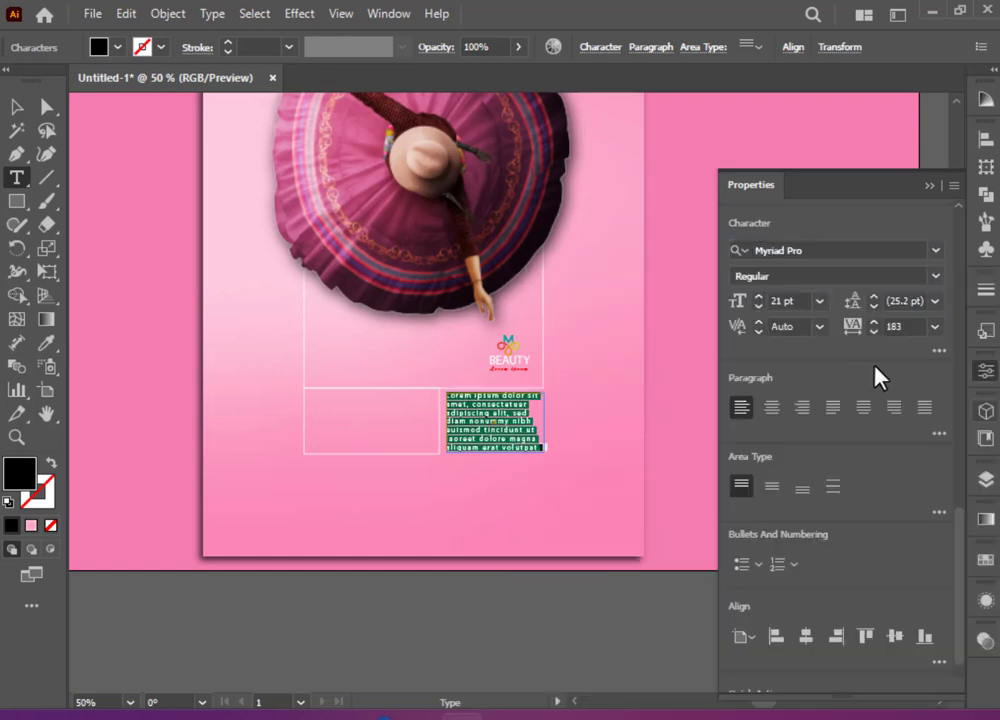
left_click(16, 106)
left_click(199, 328)
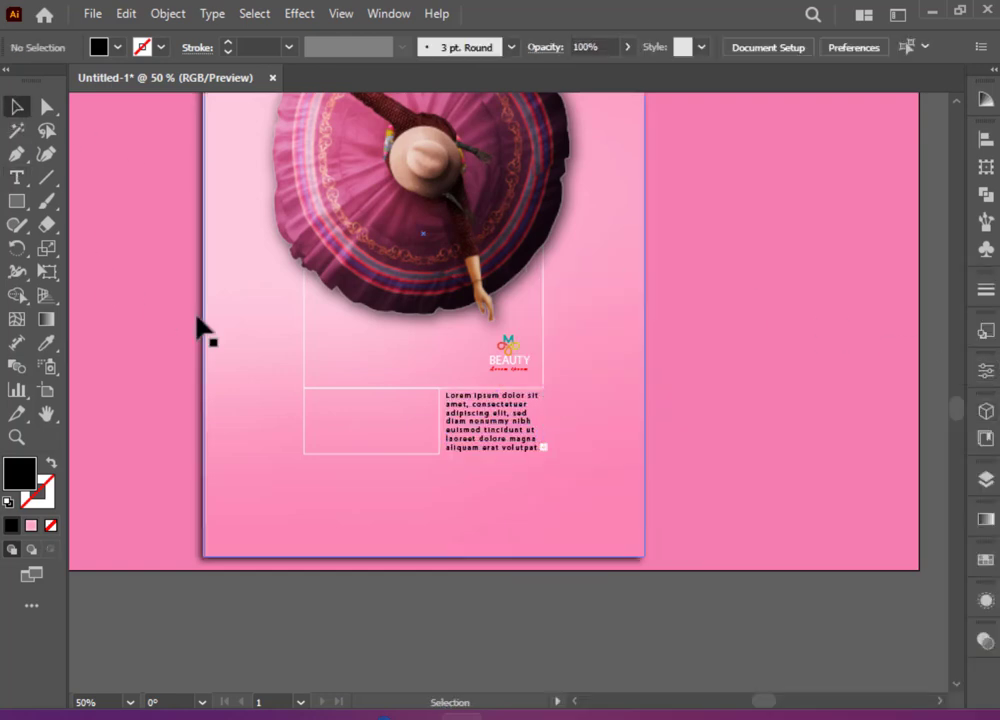
- Fill the placeholder paragraph with white and deselect it
left_click(492, 442)
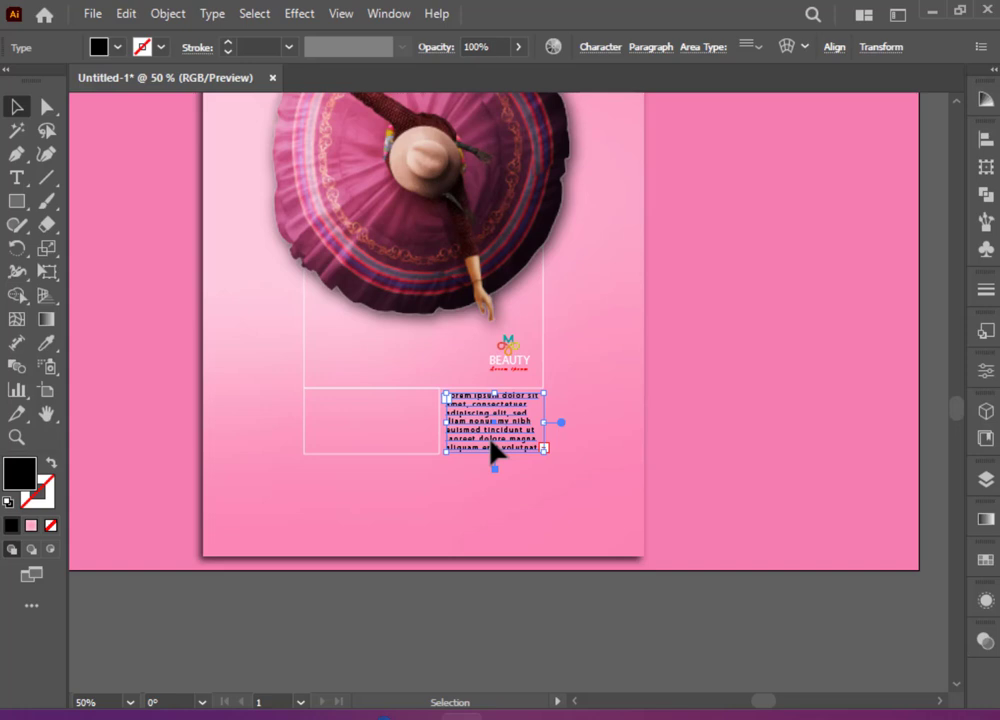
left_click(98, 46)
left_click(37, 80)
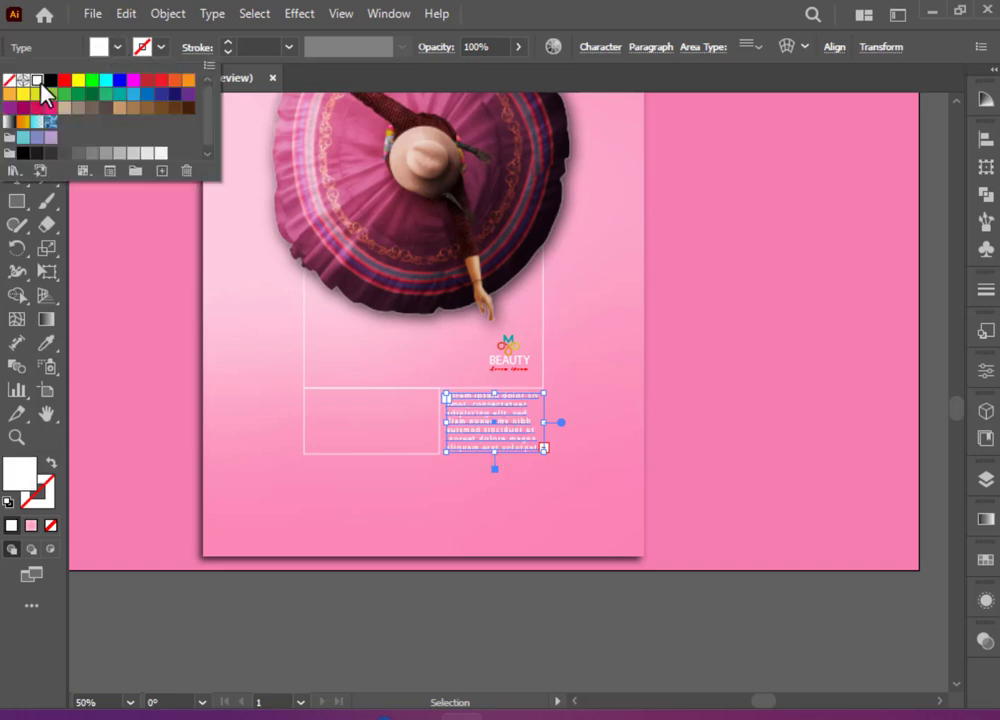
left_click(749, 362)
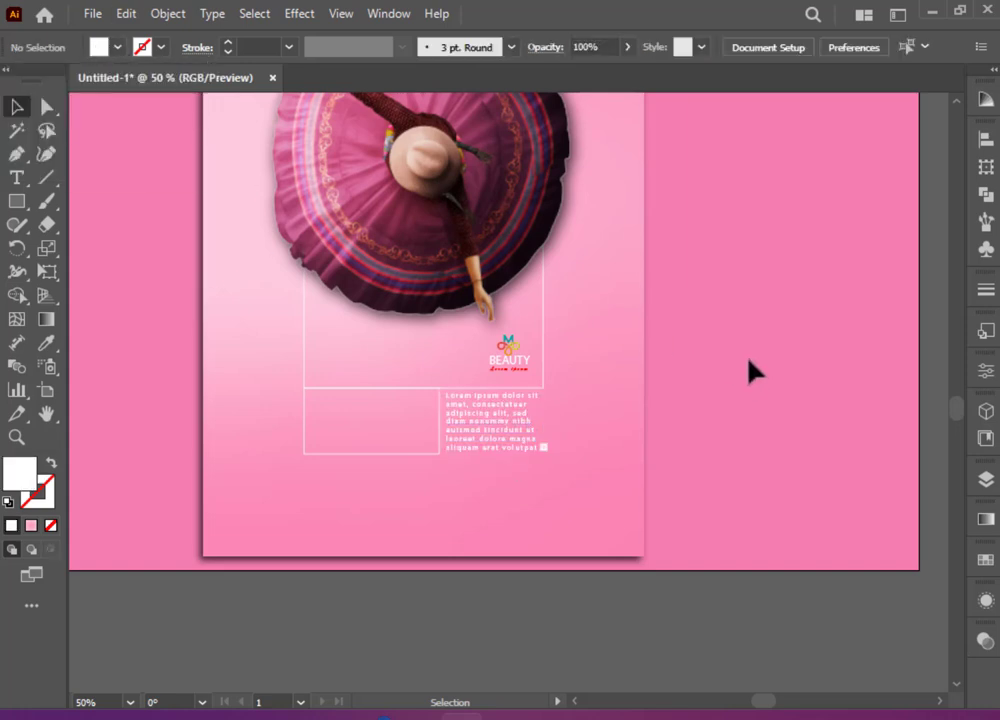
- Add a point text reading "Beauty" inside the small outlined rectangle
key("ctrl+plus")
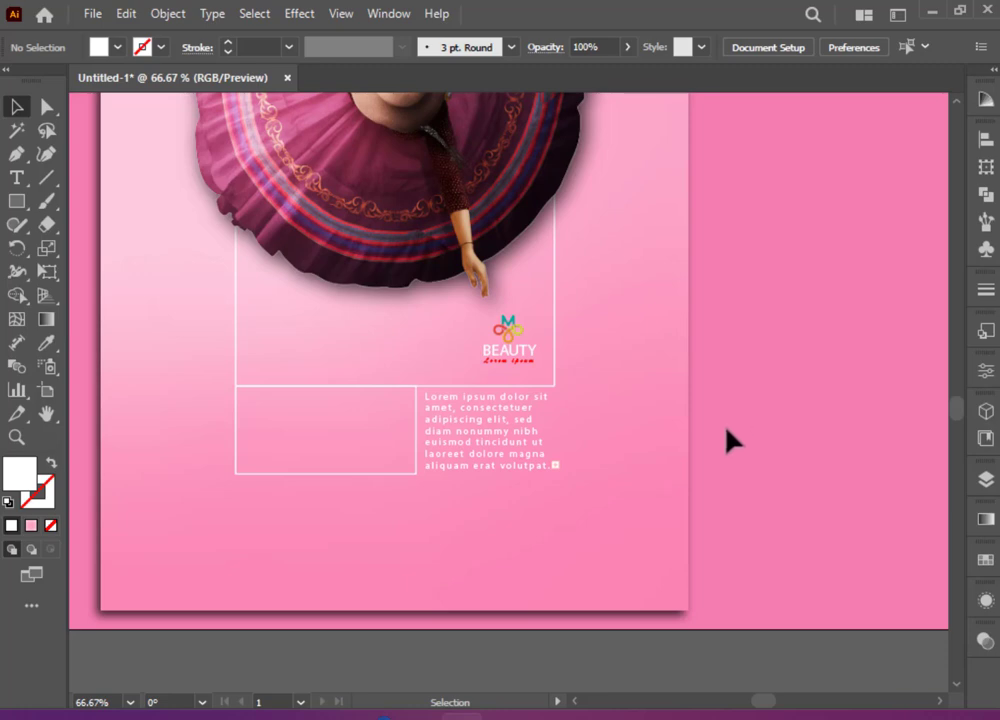
left_click_drag(725, 449, 788, 437)
left_click(17, 184)
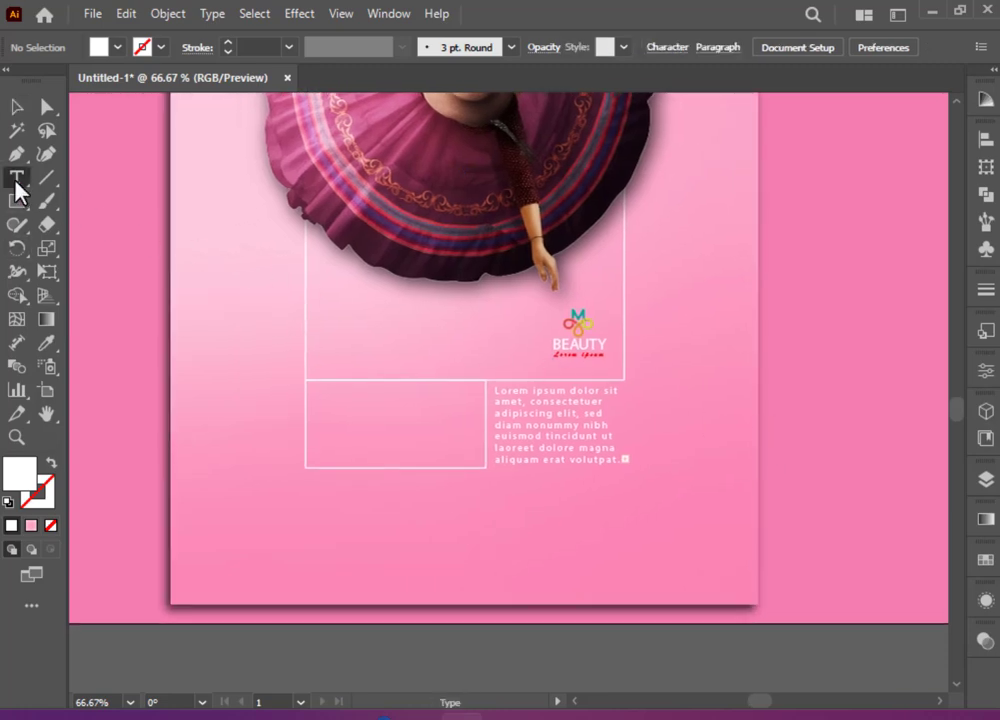
left_click(398, 413)
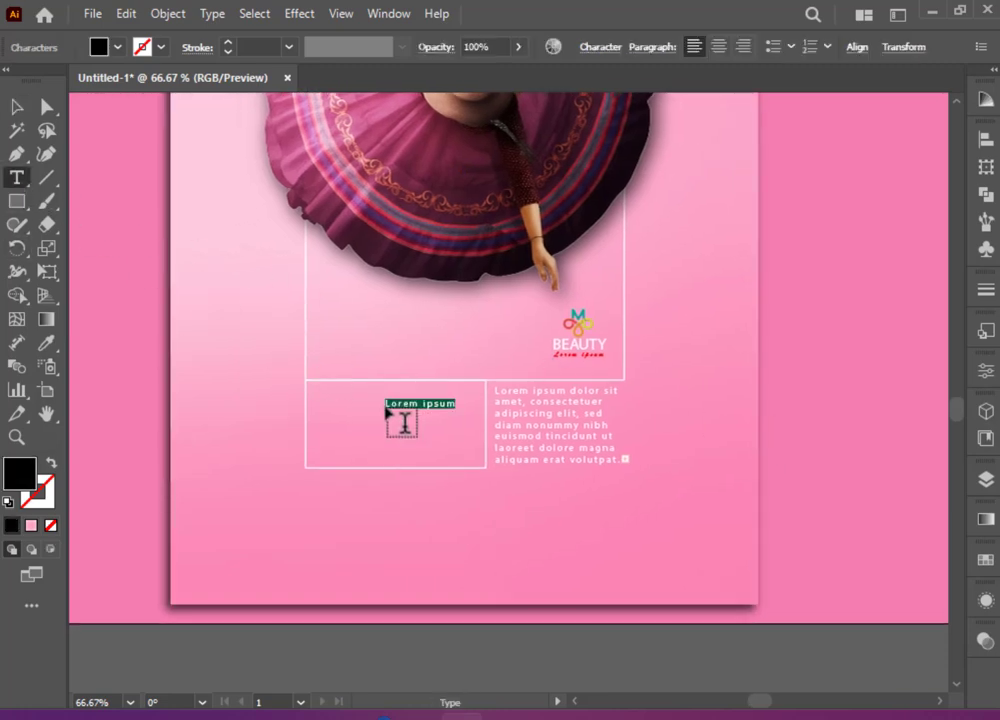
type("Beauty")
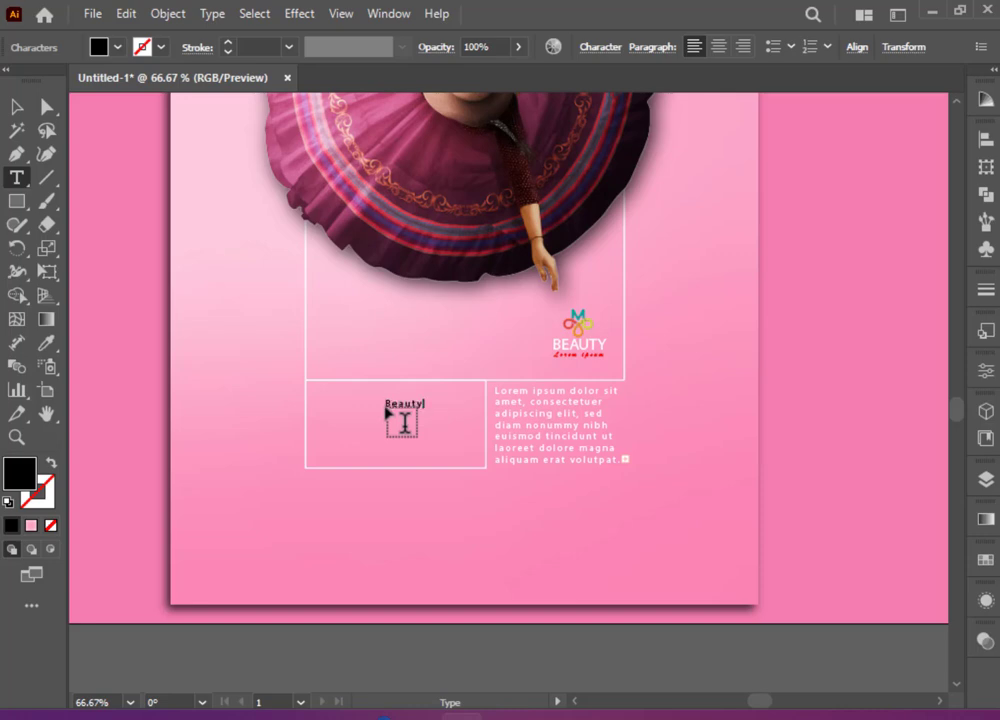
- Set the font of the whole word Beauty in the small rectangle to Monotype Corsiva
key("ctrl+a")
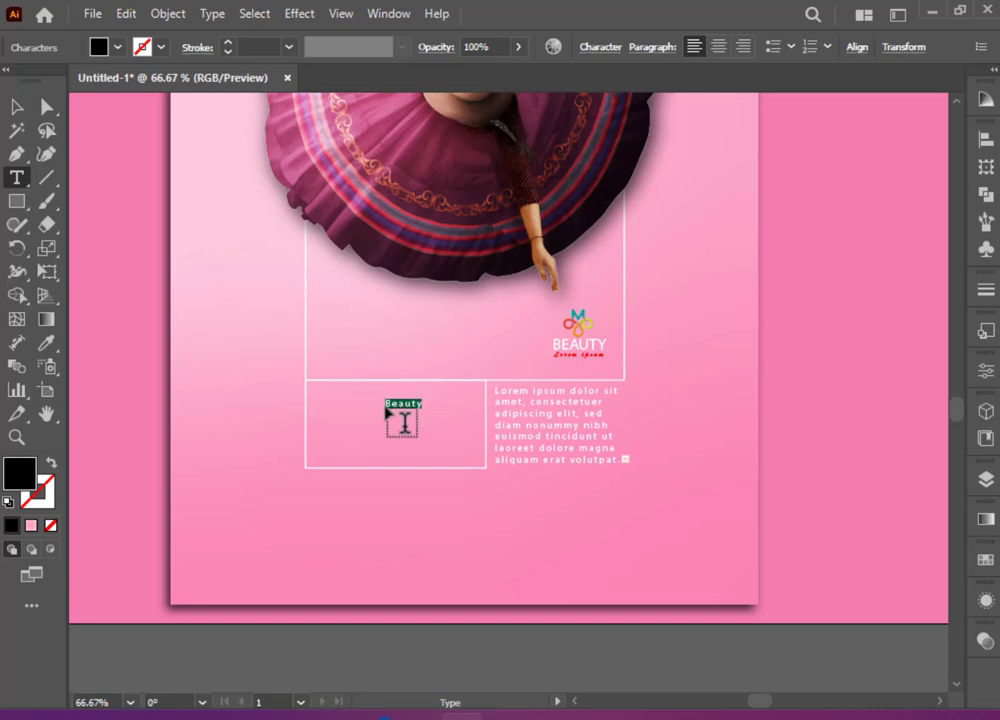
left_click(987, 371)
left_click(936, 282)
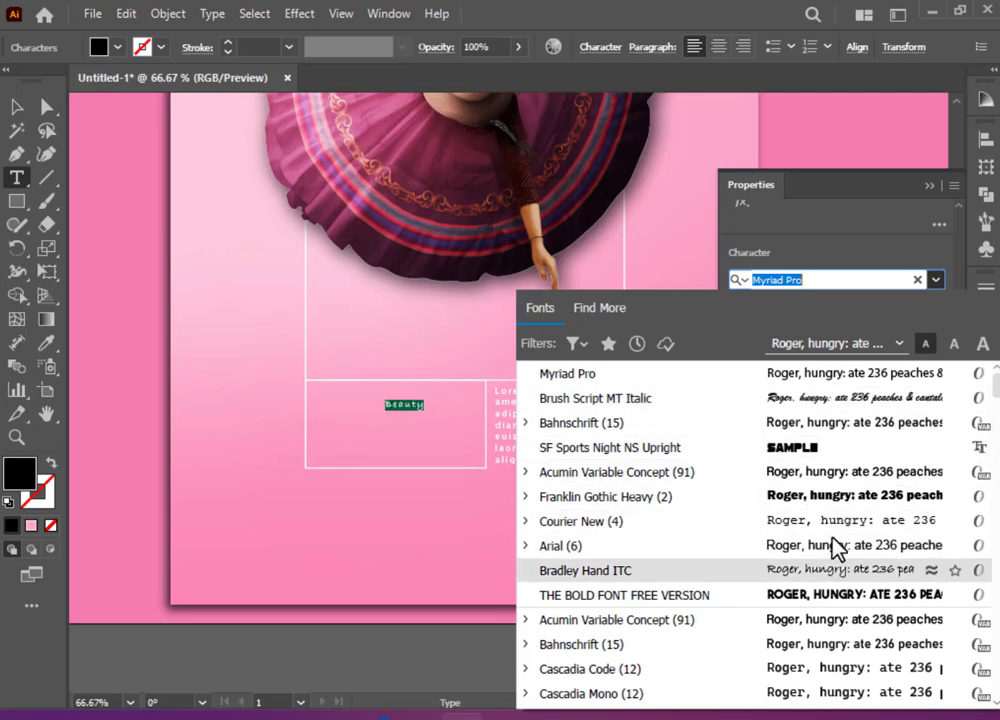
left_click(845, 575)
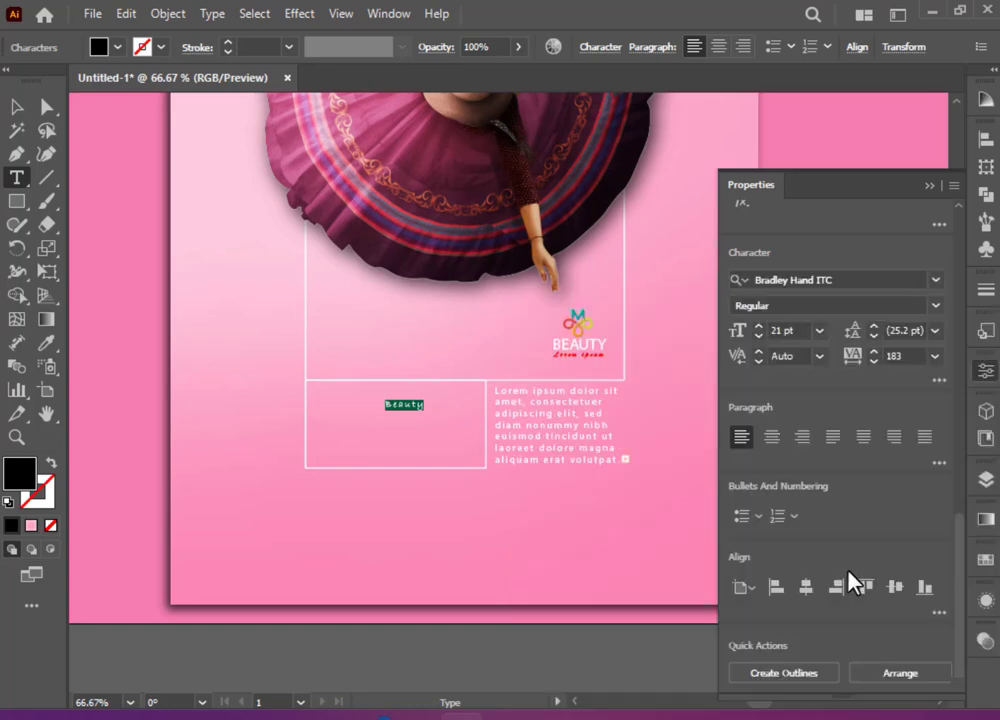
left_click(936, 281)
scroll(838, 588, "down", 12)
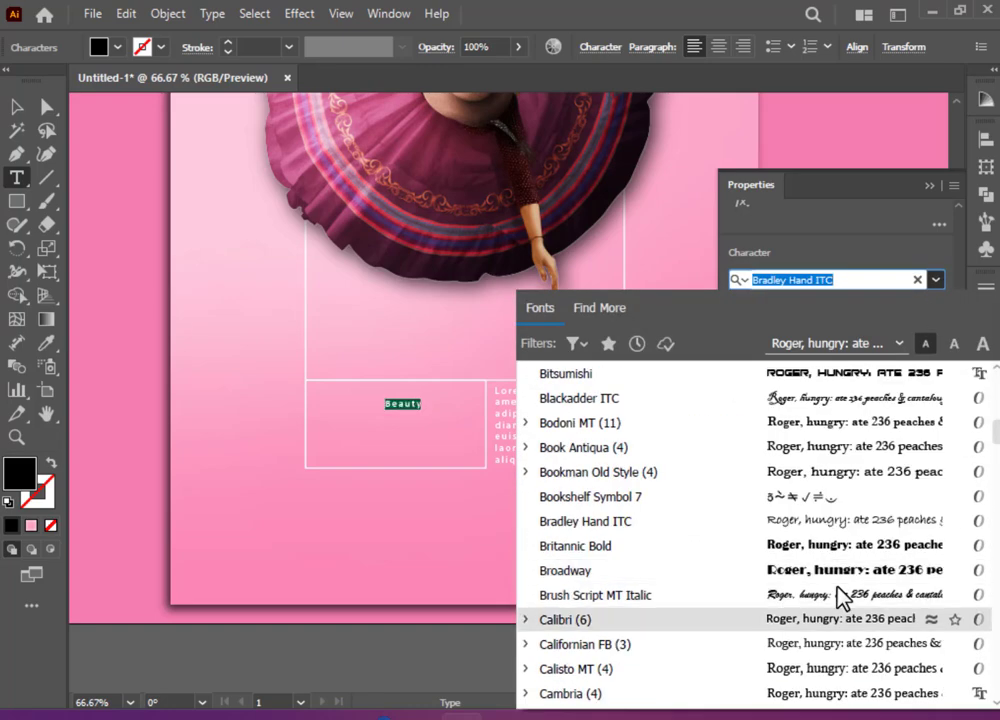
scroll(838, 590, "down", 5)
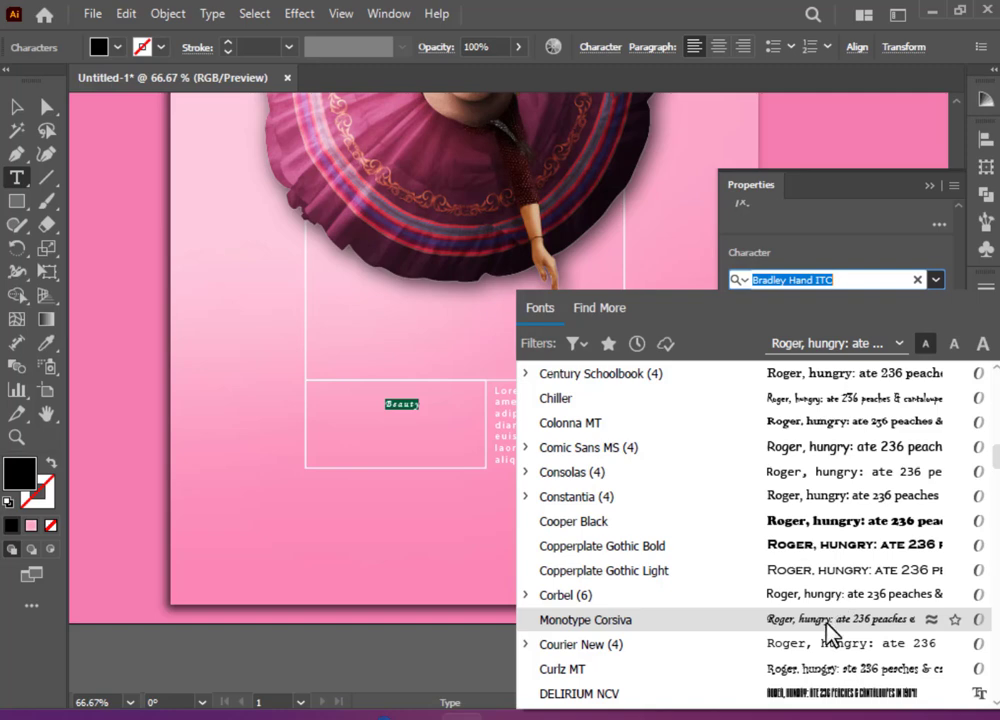
left_click(828, 620)
- Set the word Beauty's font size to 60 pt and its tracking to 5, and deselect it
left_click(820, 331)
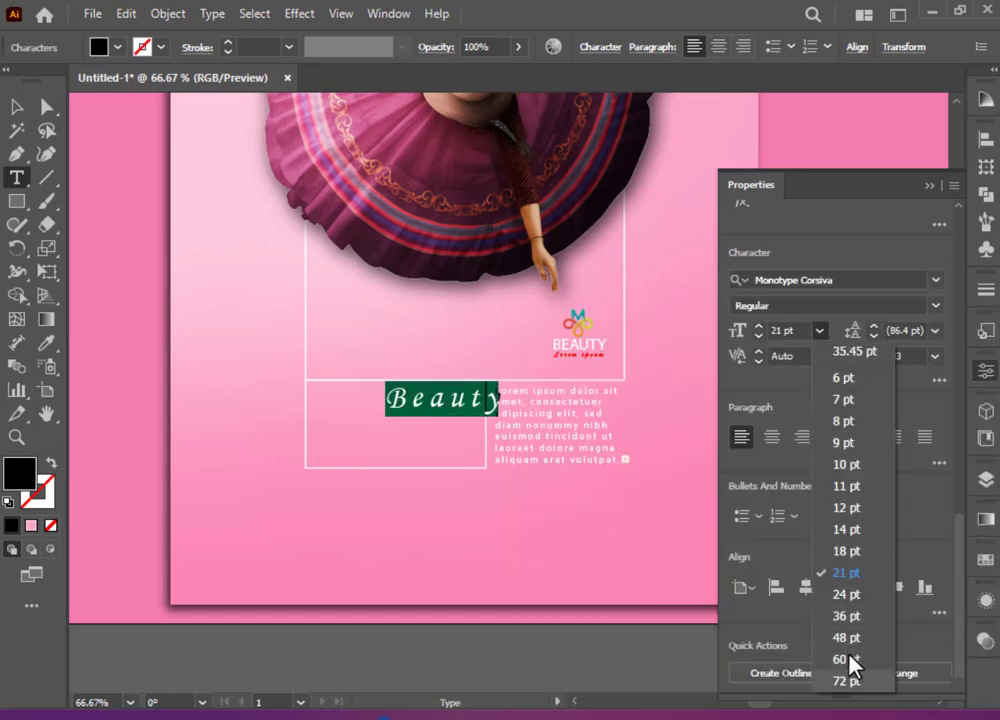
key("Escape")
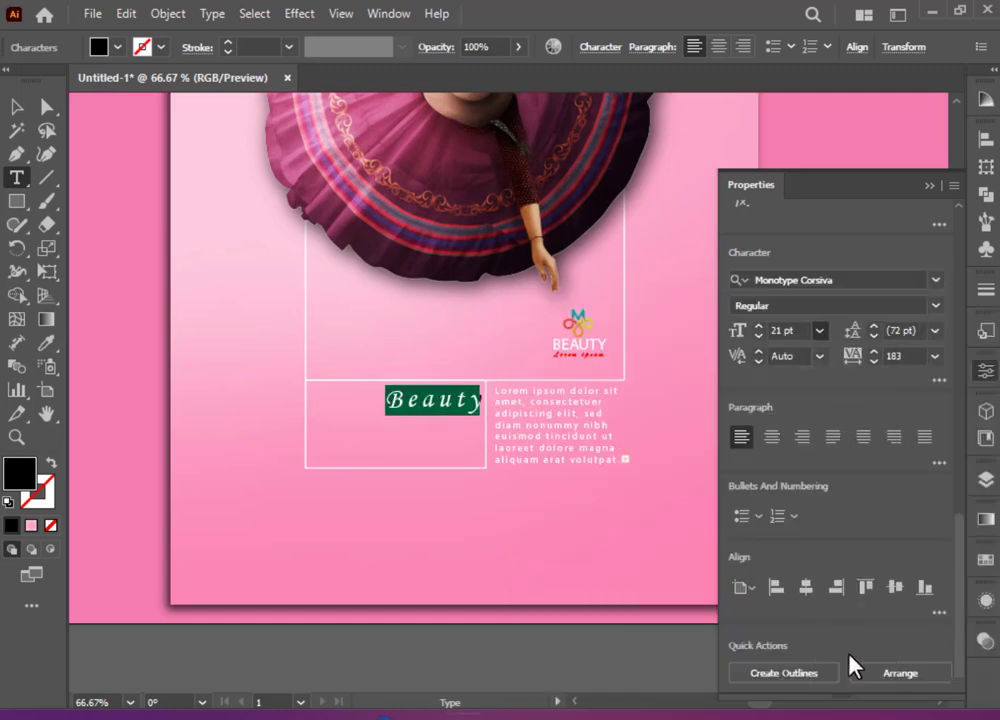
left_click(935, 356)
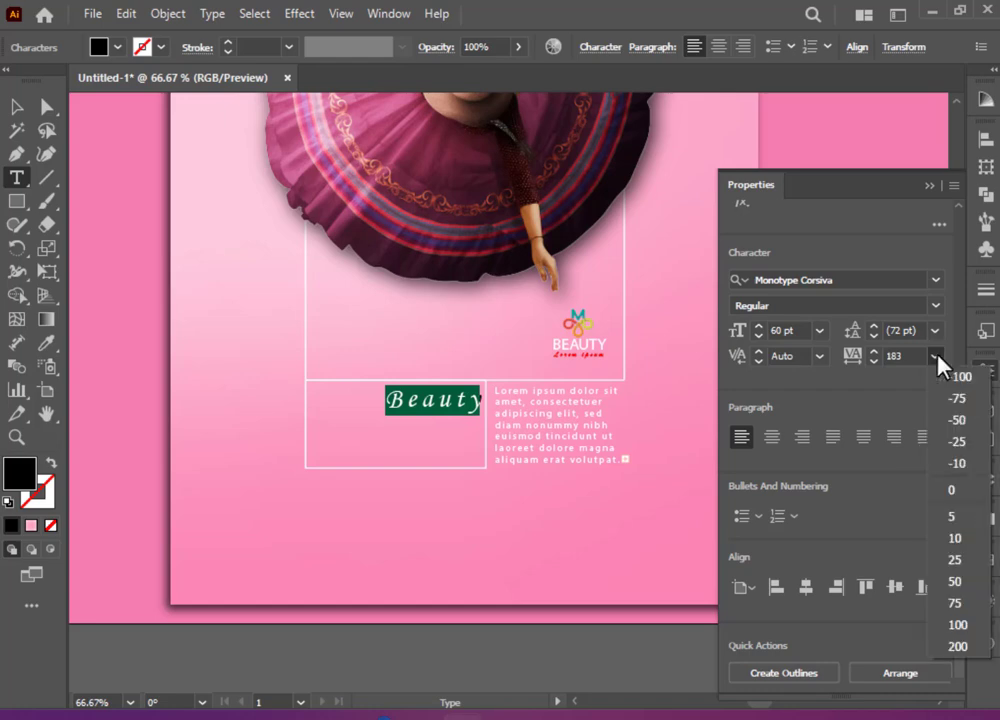
left_click(950, 519)
left_click(988, 375)
left_click(17, 106)
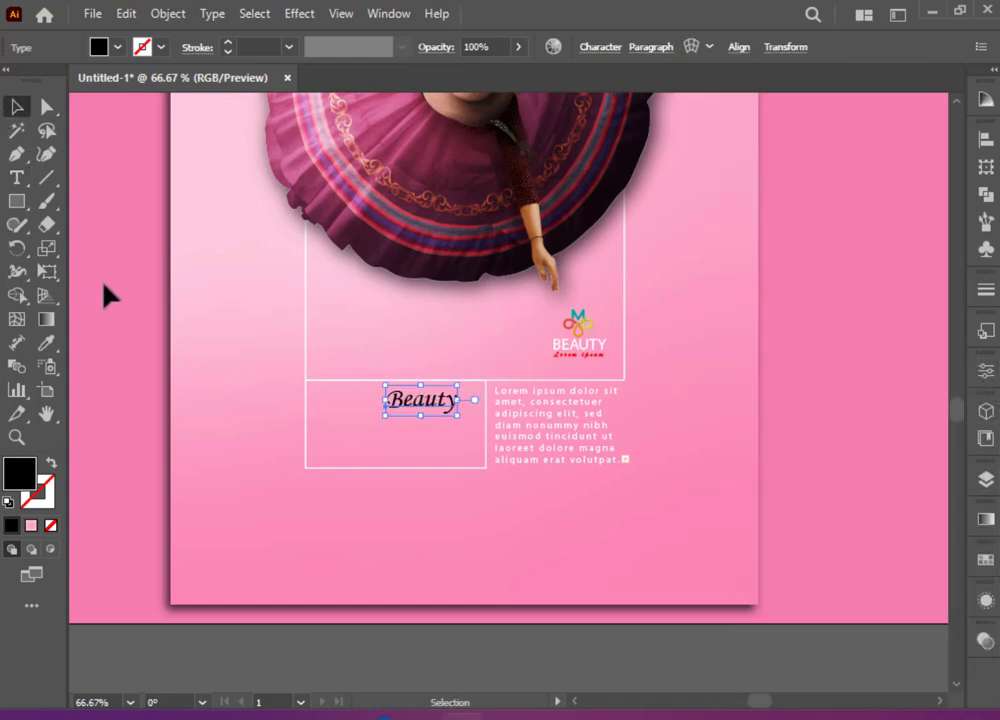
left_click(104, 286)
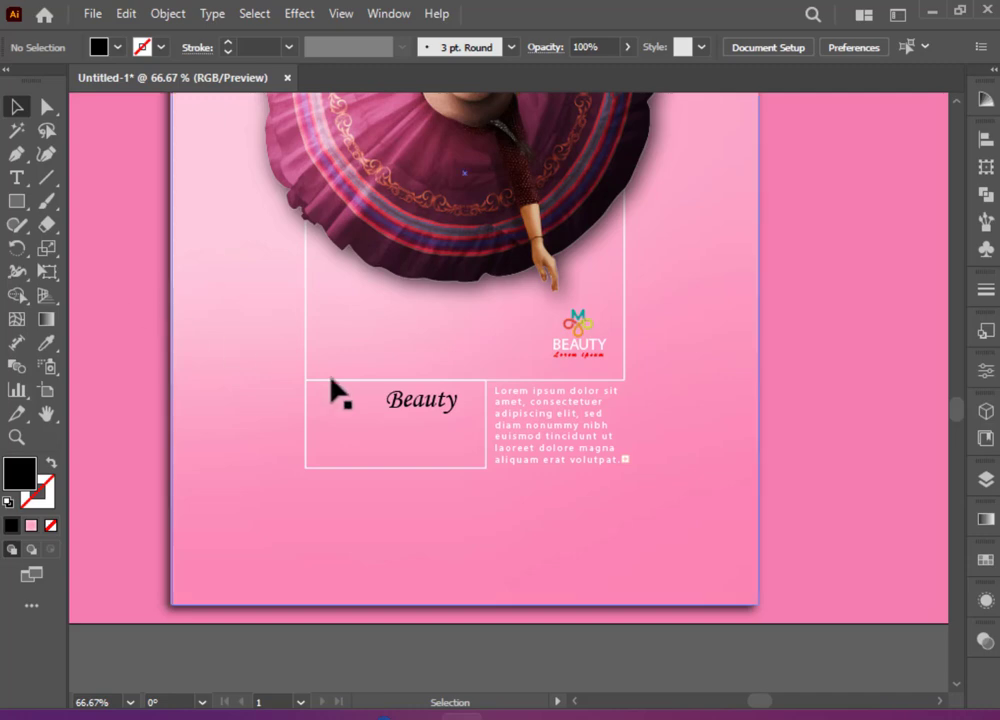
- Fill the word Beauty in the small rectangle with the lightest gray swatch and deselect it
left_click(372, 388)
left_click(118, 47)
left_click(161, 154)
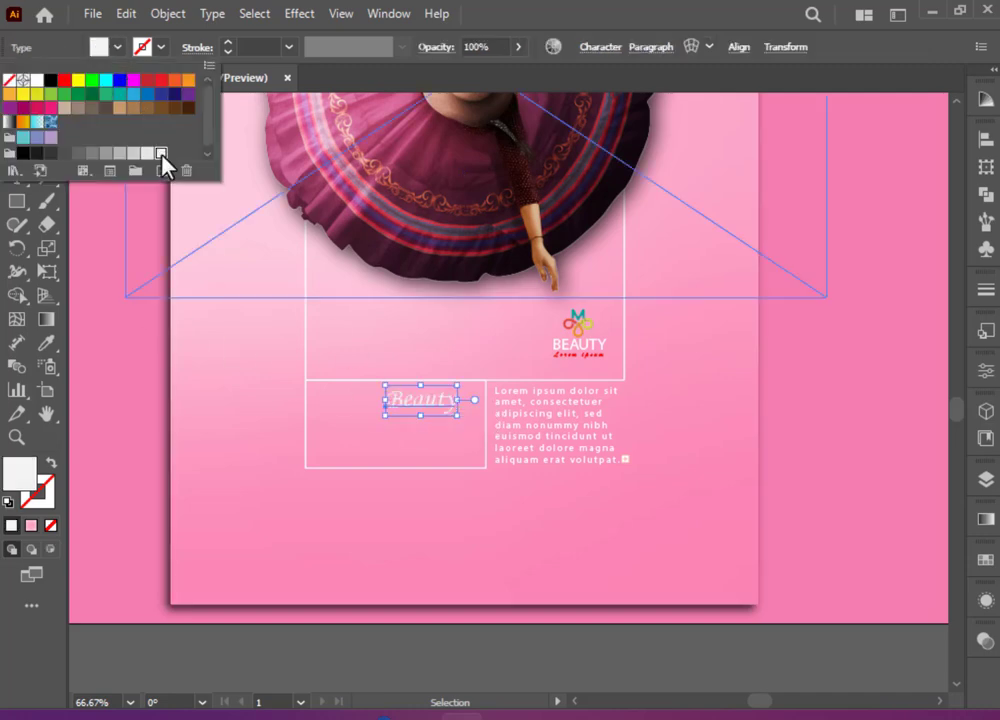
left_click(128, 382)
- Scale up the word Beauty proportionally around its centre to about 92 pt and deselect it
left_click(424, 401)
left_click_drag(460, 418, 478, 428)
left_click(818, 487)
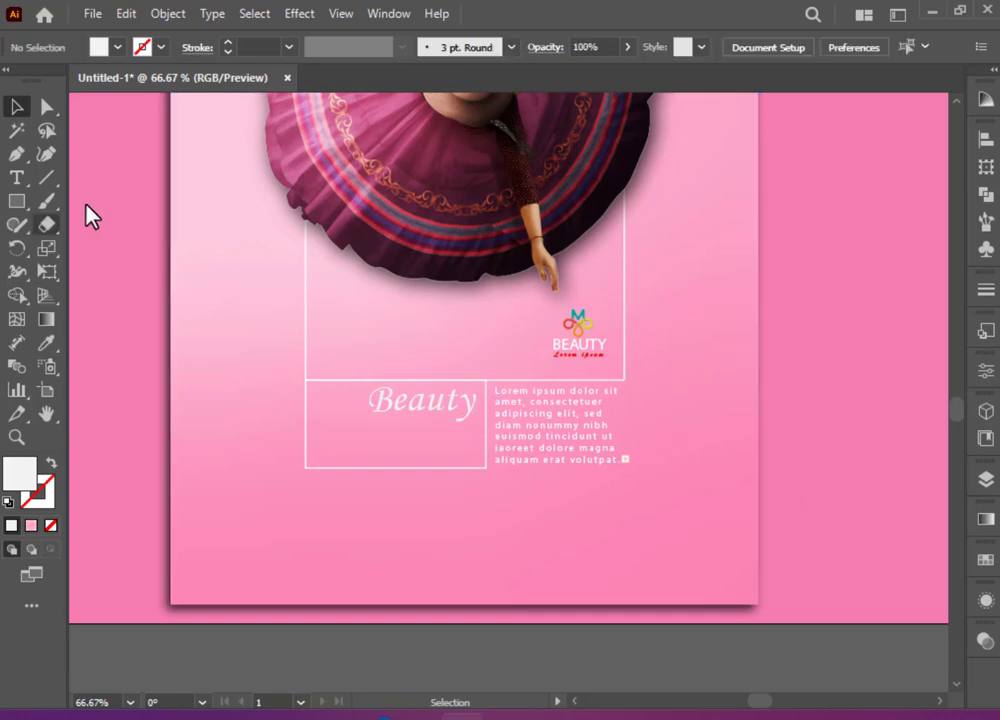
- Add the text line "Unlock your true radiance" just beneath the word Beauty in the small rectangle
left_click(16, 177)
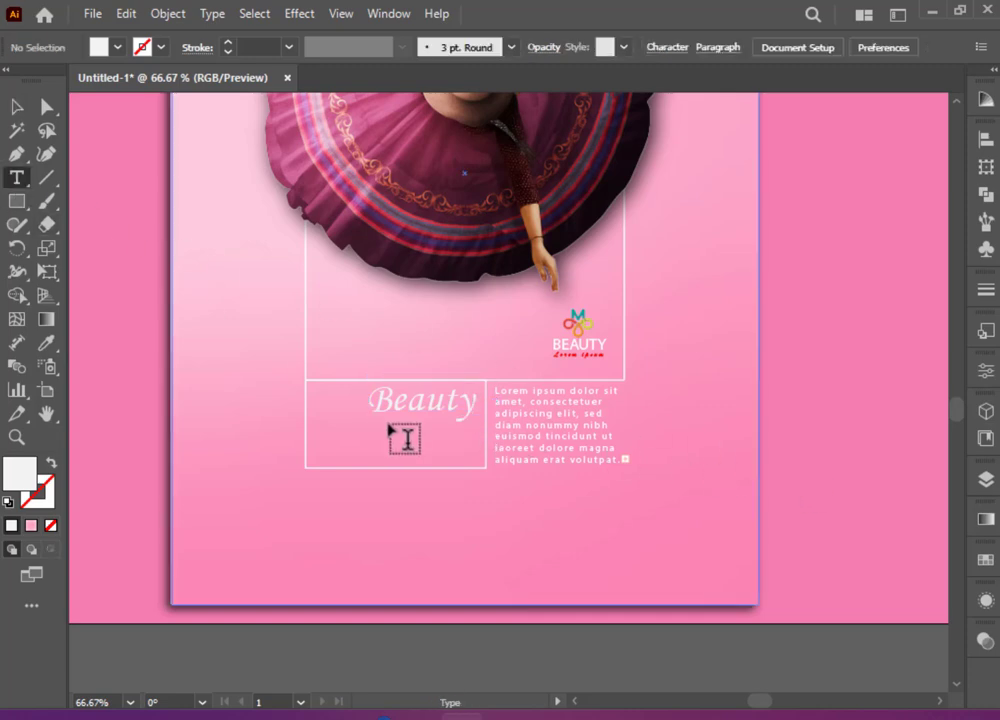
left_click(380, 428)
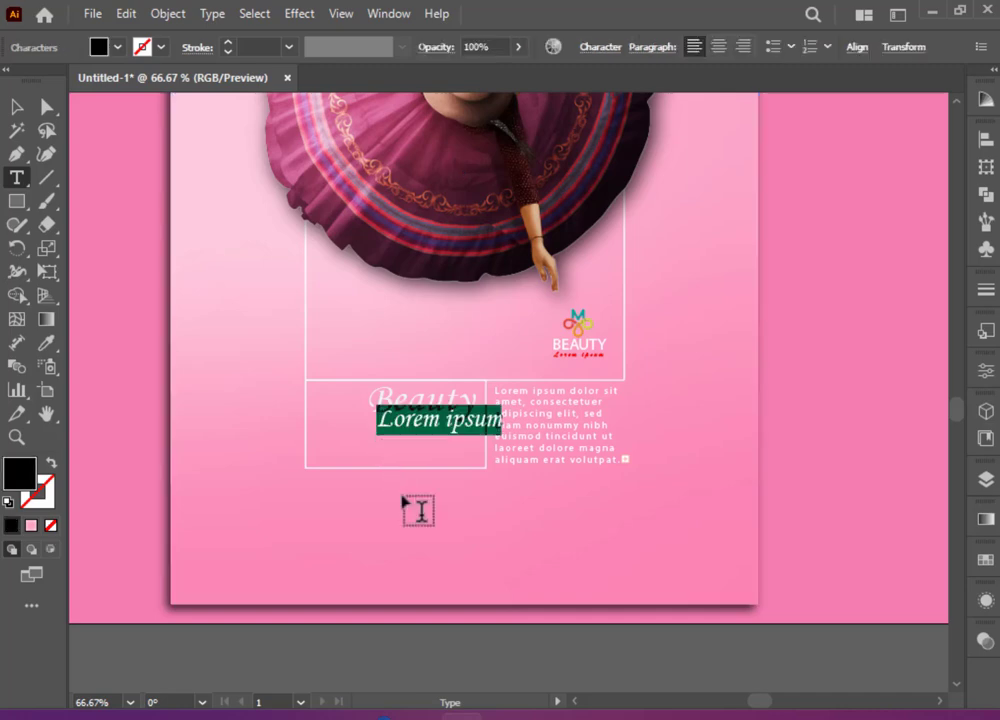
key("ctrl+v")
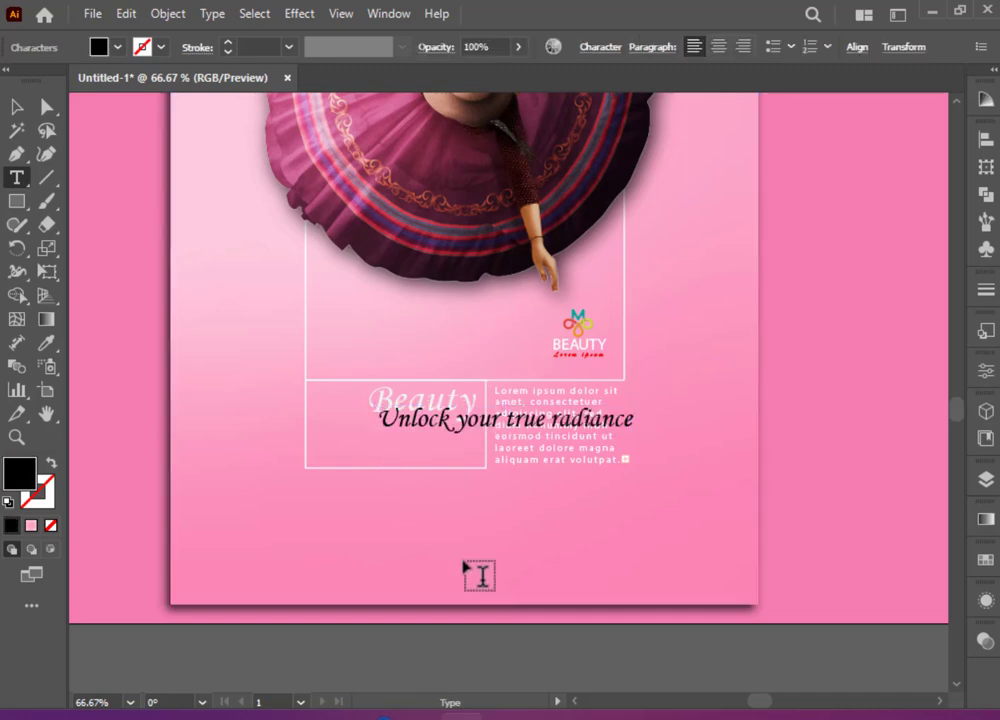
- Set the font size of the whole "Unlock your true radiance" line to 24 pt
key("ctrl+a")
left_click(985, 370)
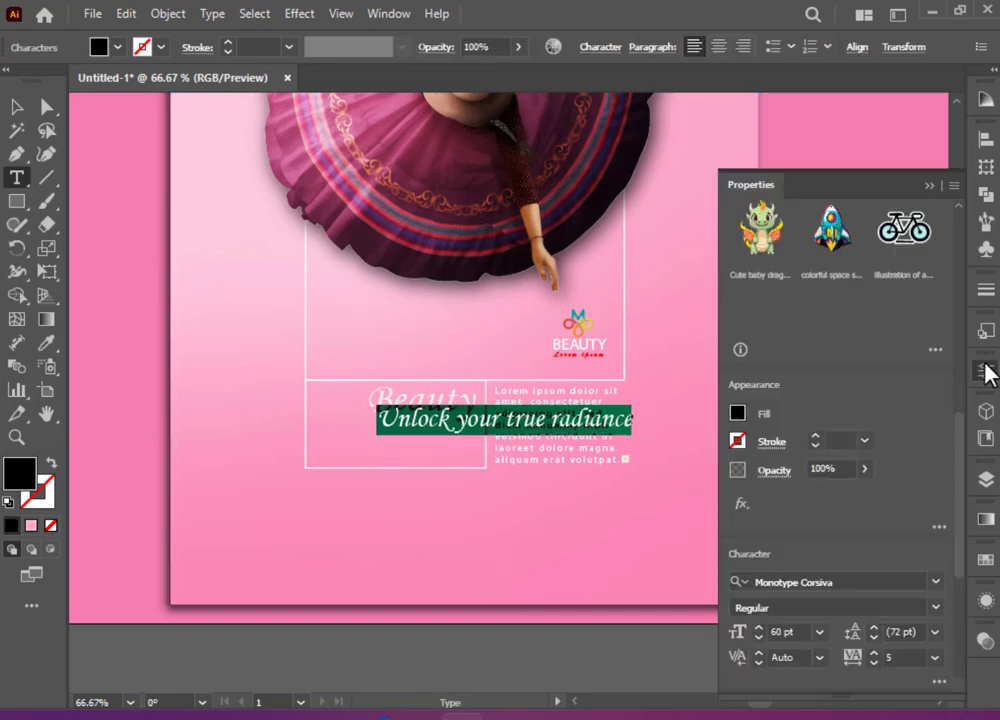
left_click(819, 633)
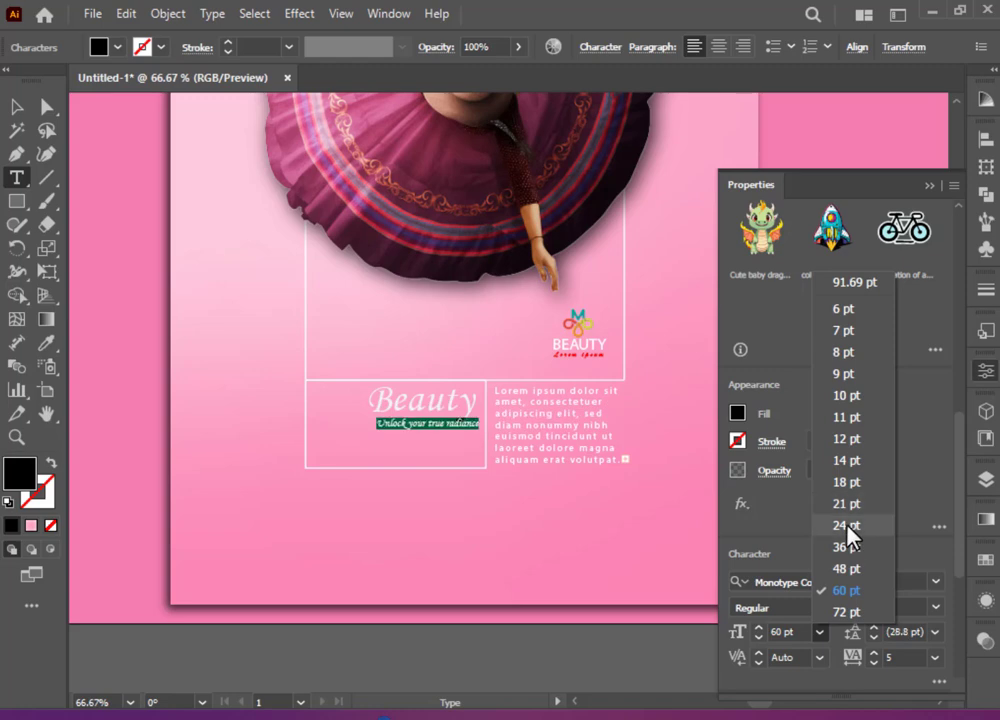
left_click(848, 527)
- Change the font of the selected "Unlock your true radiance" line to Harlow Solid Italic
left_click(936, 582)
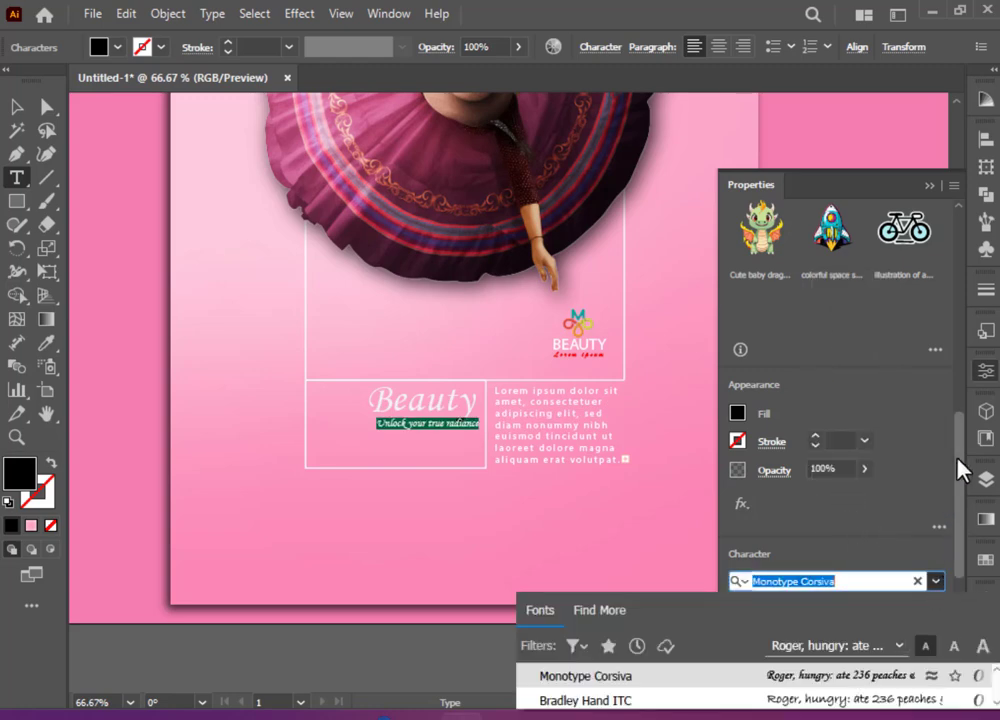
left_click_drag(962, 470, 955, 603)
left_click(935, 281)
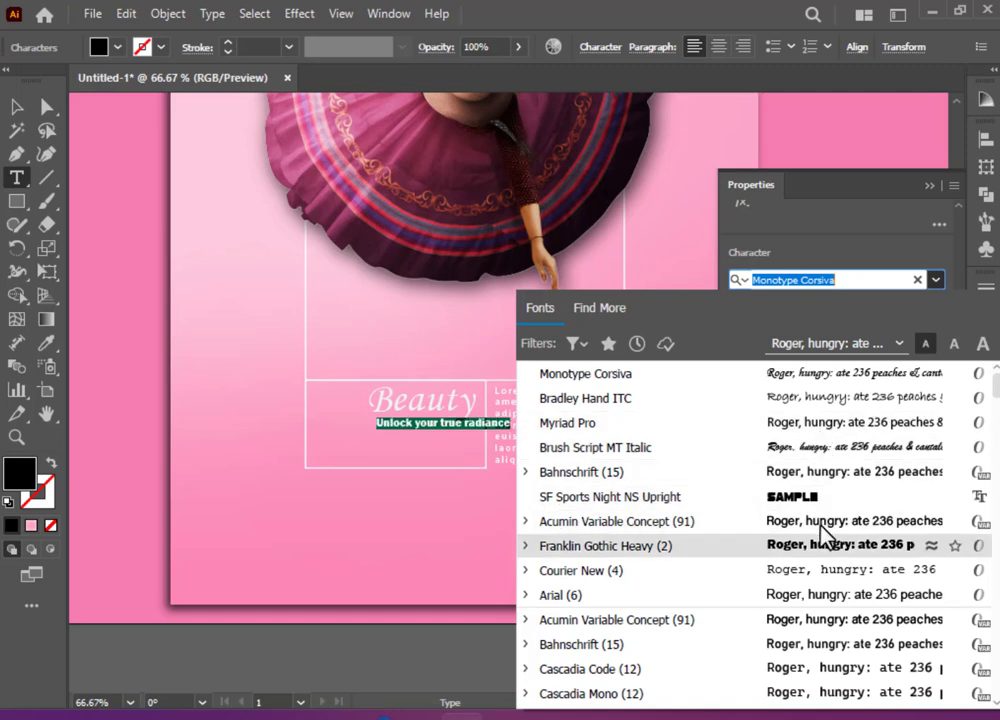
scroll(826, 602, "down", 5)
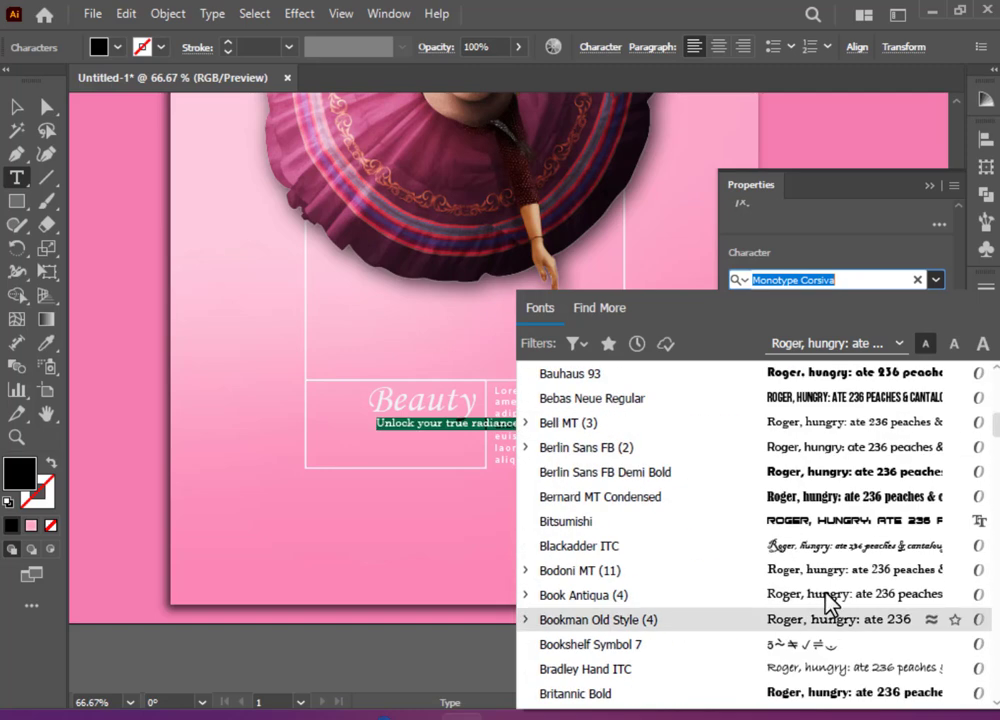
scroll(826, 602, "down", 15)
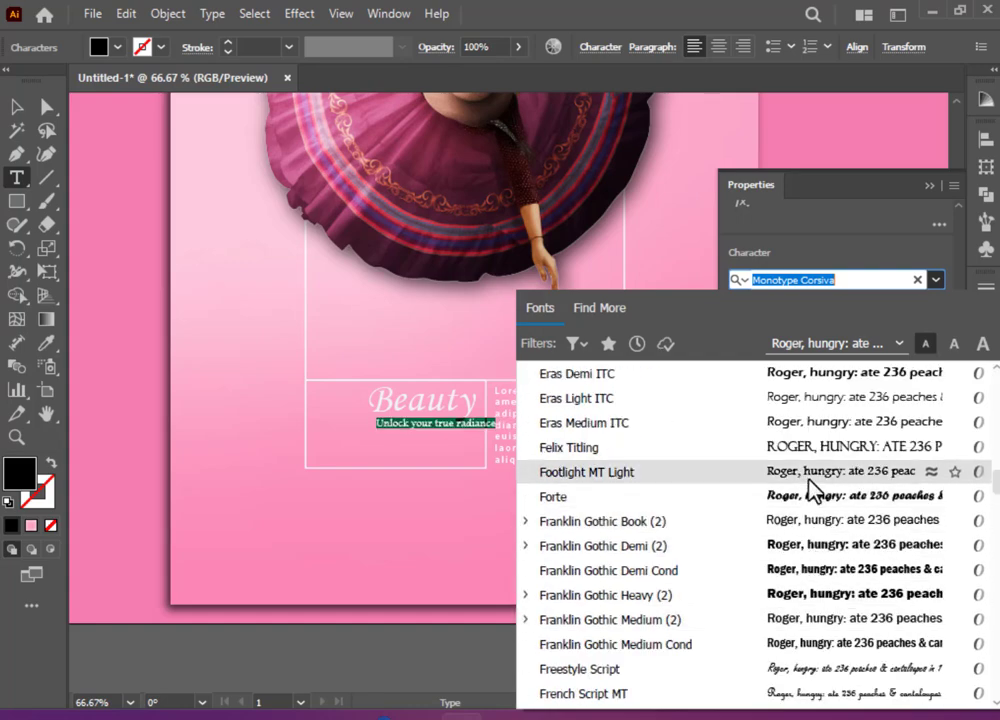
scroll(808, 660, "down", 1)
scroll(808, 630, "down", 7)
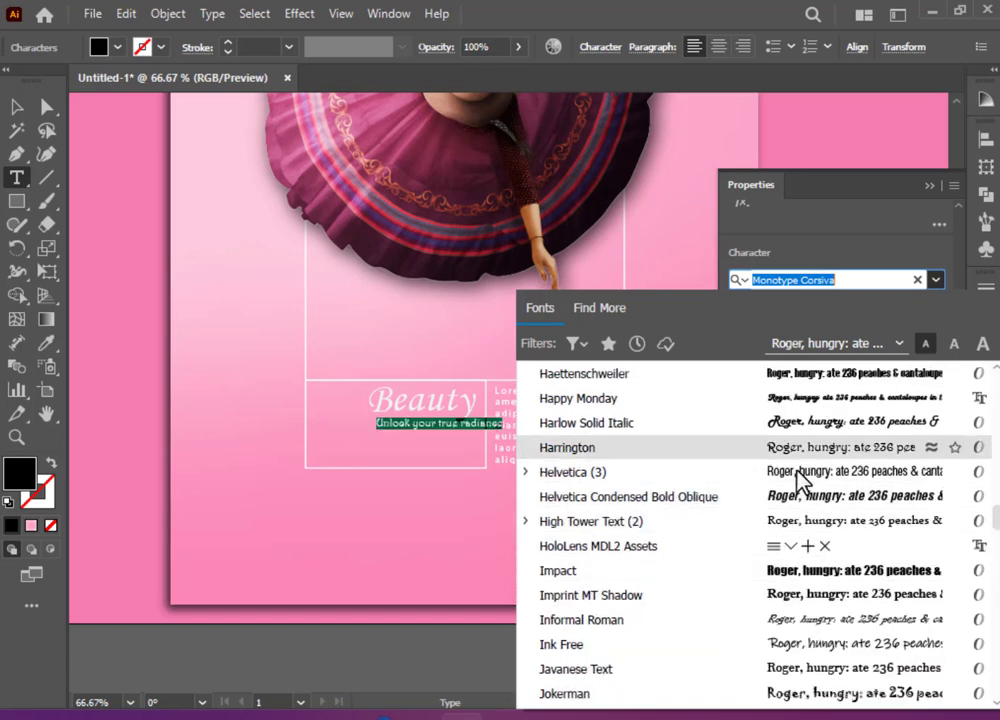
left_click(795, 425)
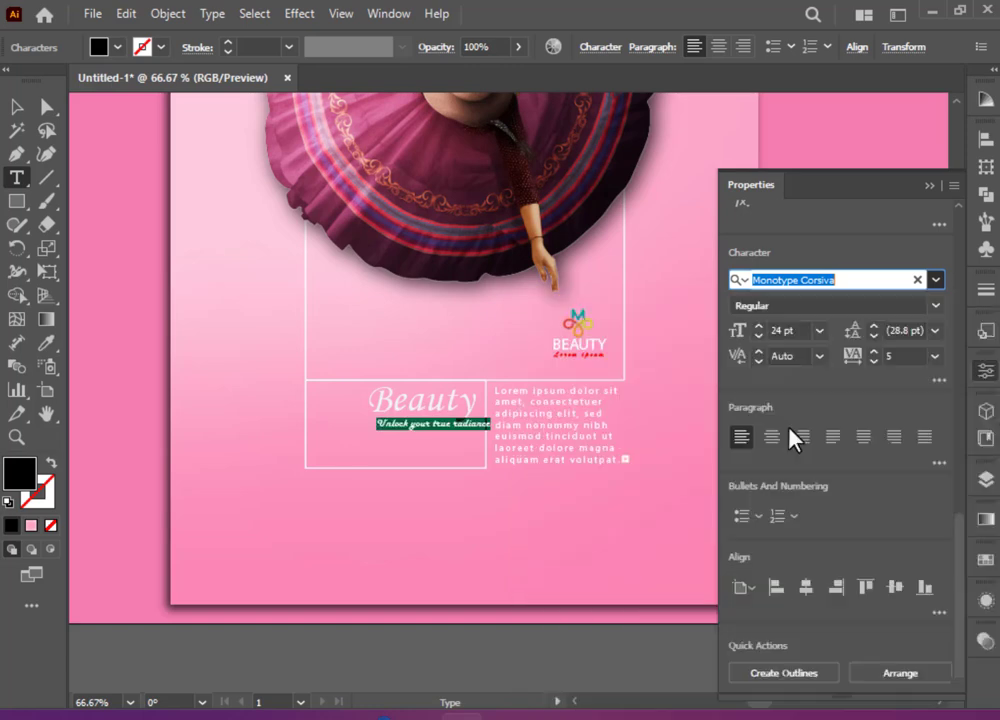
- Set the tracking of the "Unlock your true radiance" line to 0 and deselect it
left_click(930, 360)
left_click(937, 489)
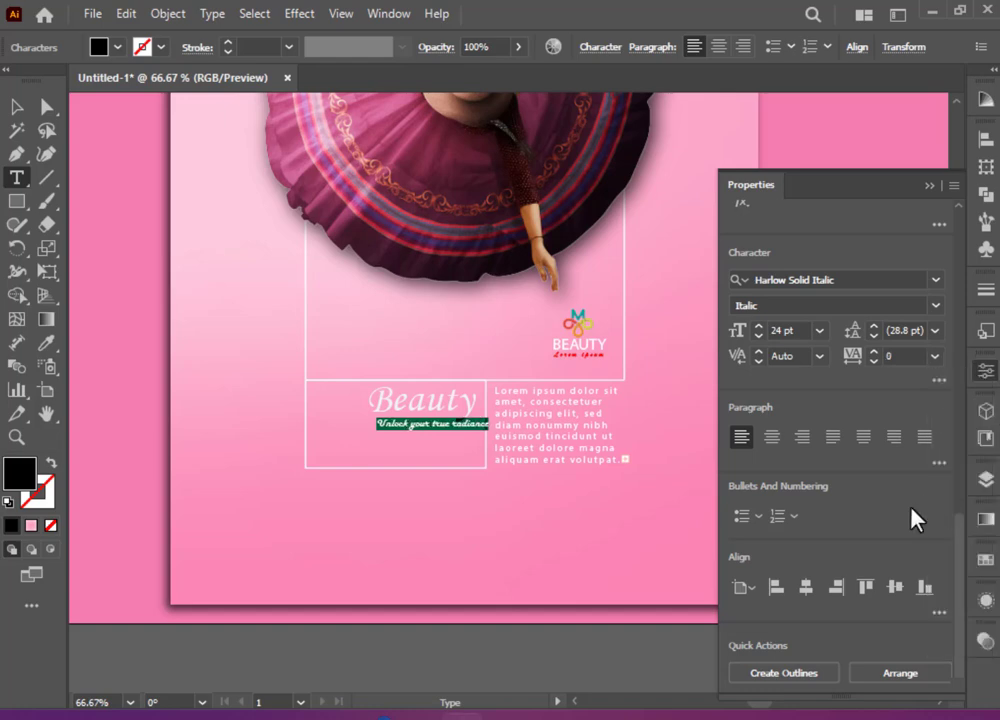
key("Escape")
left_click(460, 657)
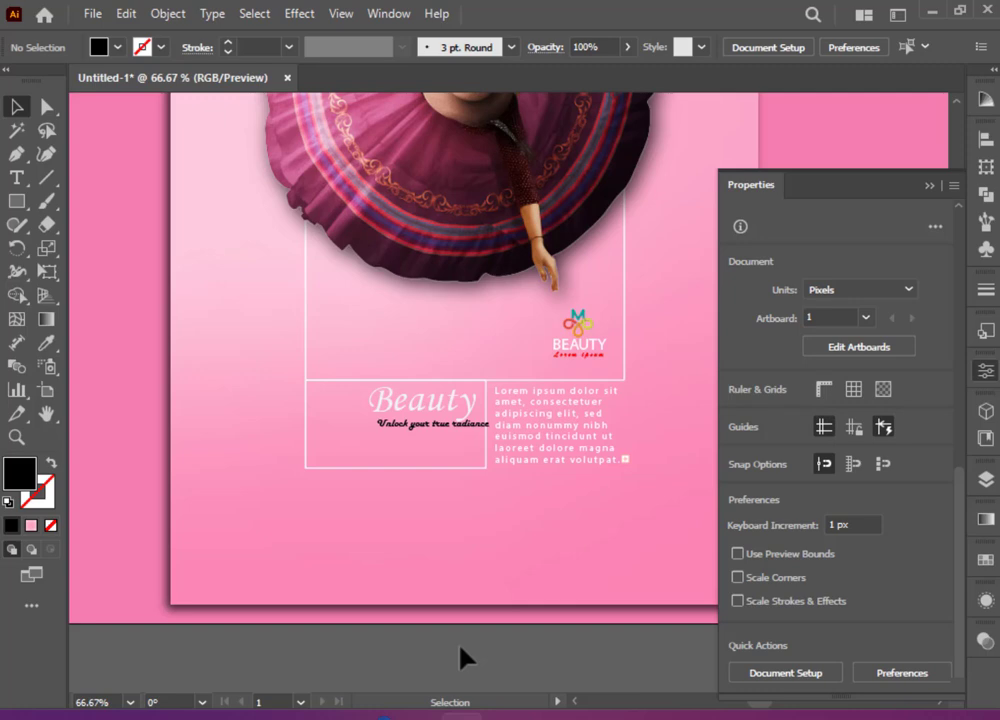
- Fill the whole "Unlock your true radiance" line with white
left_click(17, 177)
left_click(478, 490)
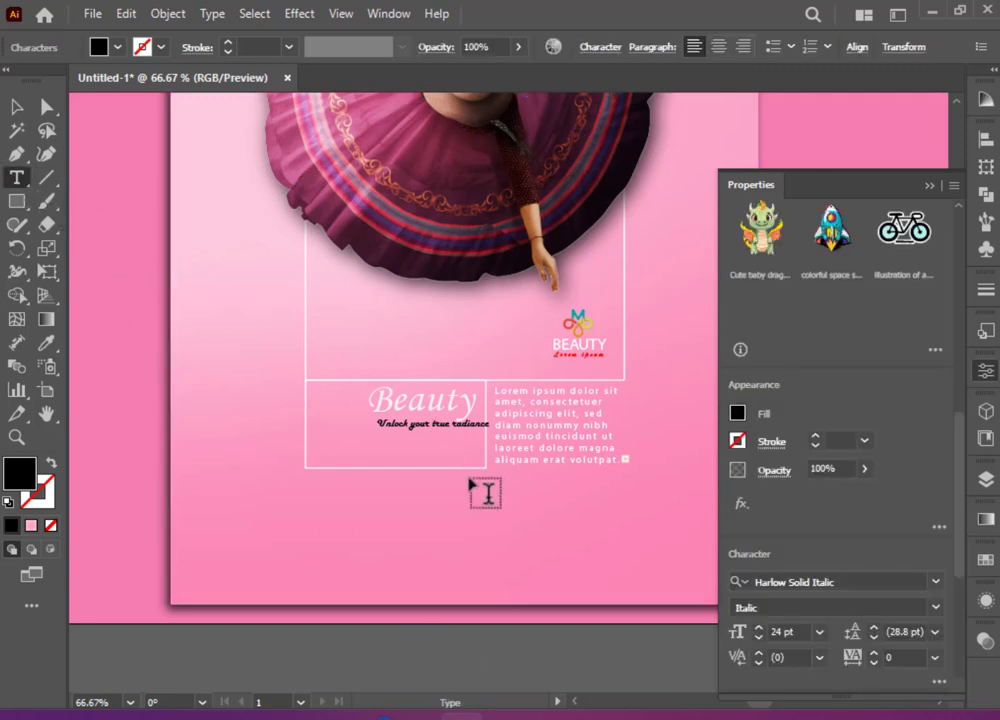
key("ctrl+a")
left_click(118, 48)
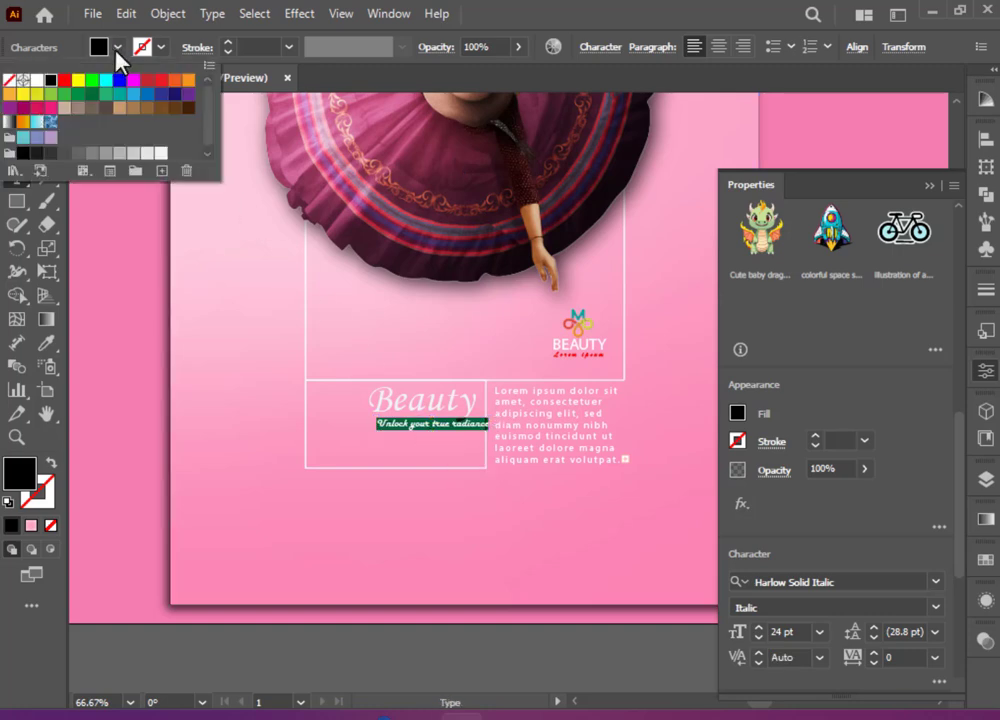
left_click(36, 79)
- Enlarge the "Unlock your true radiance" line to about 37.5 pt, fit it across the small rectangle's width and deselect it
left_click(17, 105)
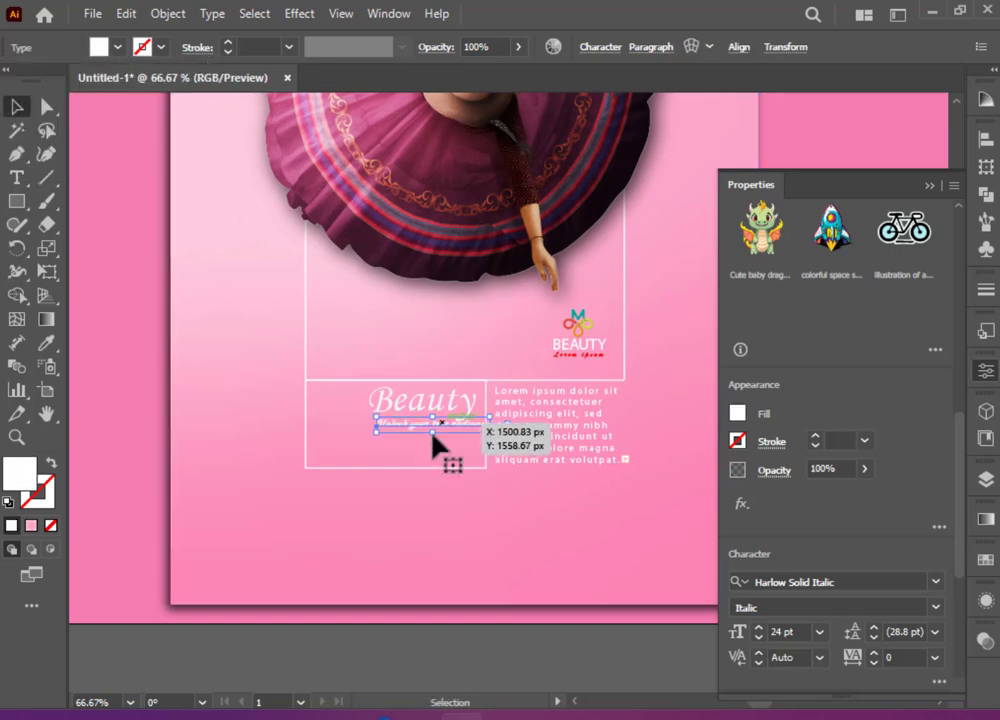
left_click_drag(433, 433, 407, 428)
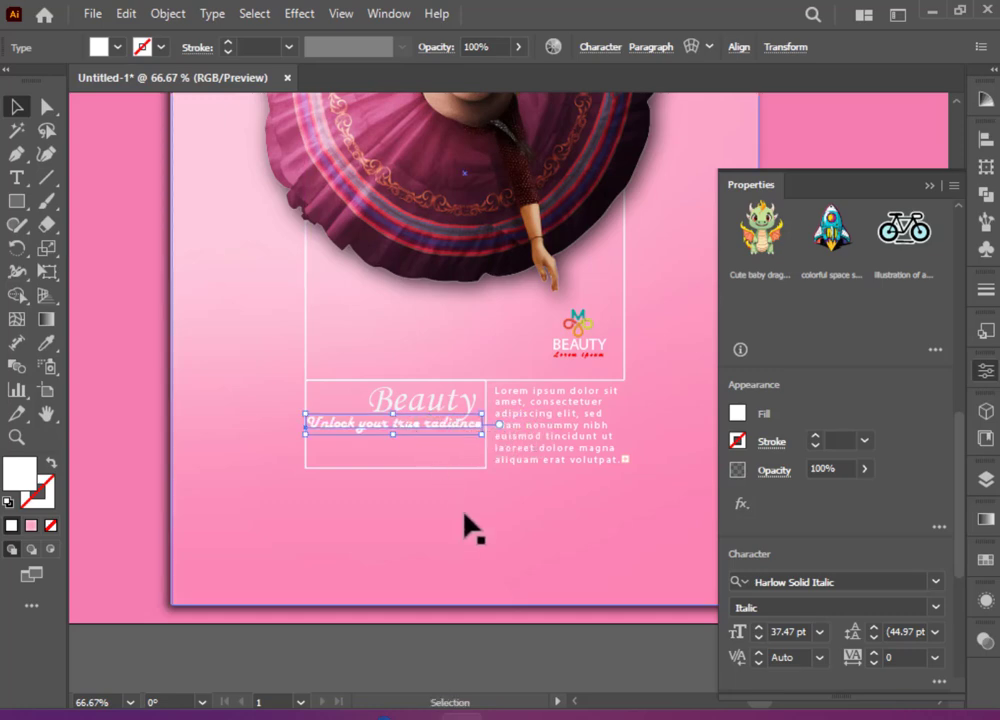
left_click(548, 672)
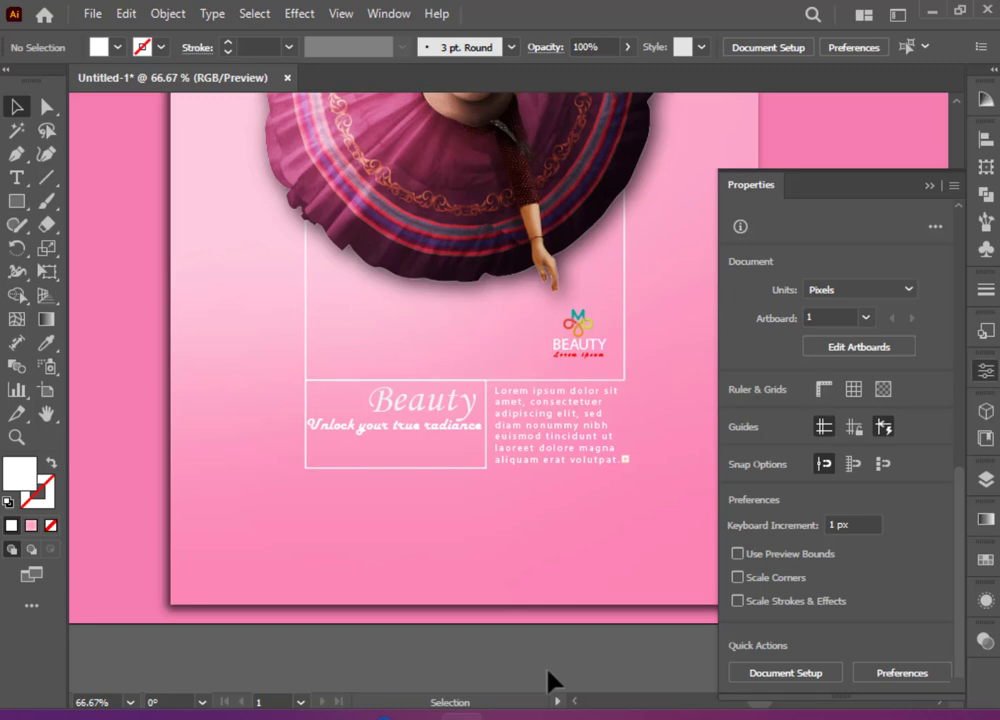
- Add the text line "Beauty beyond boundaries" with tracking 200 beneath the "Unlock your true radiance" line
key("t")
left_click(378, 440)
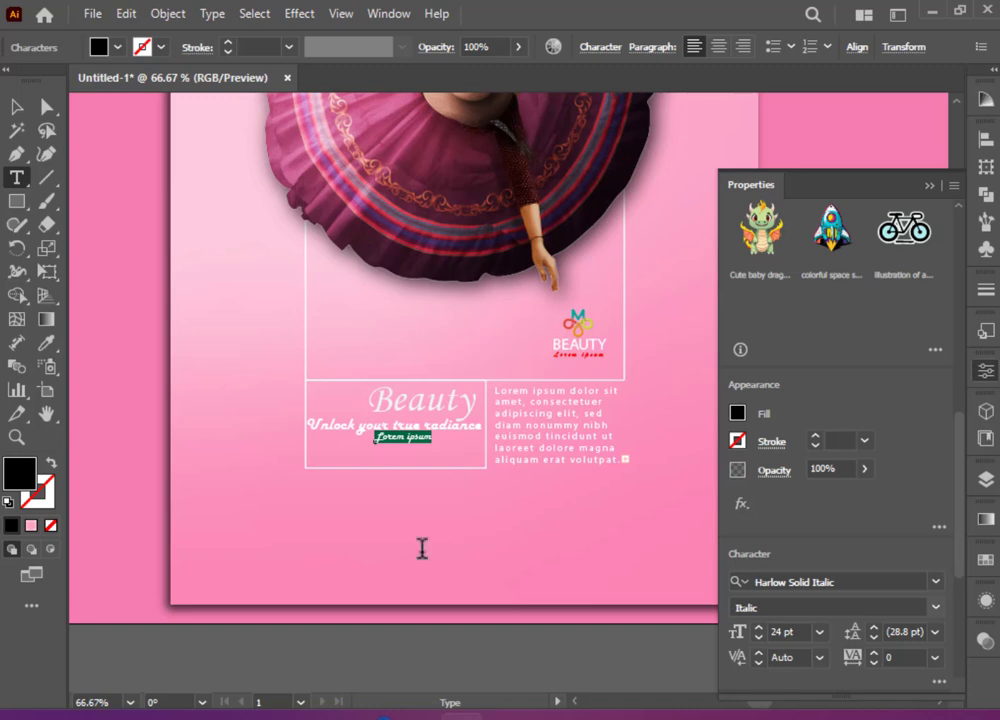
left_click(935, 658)
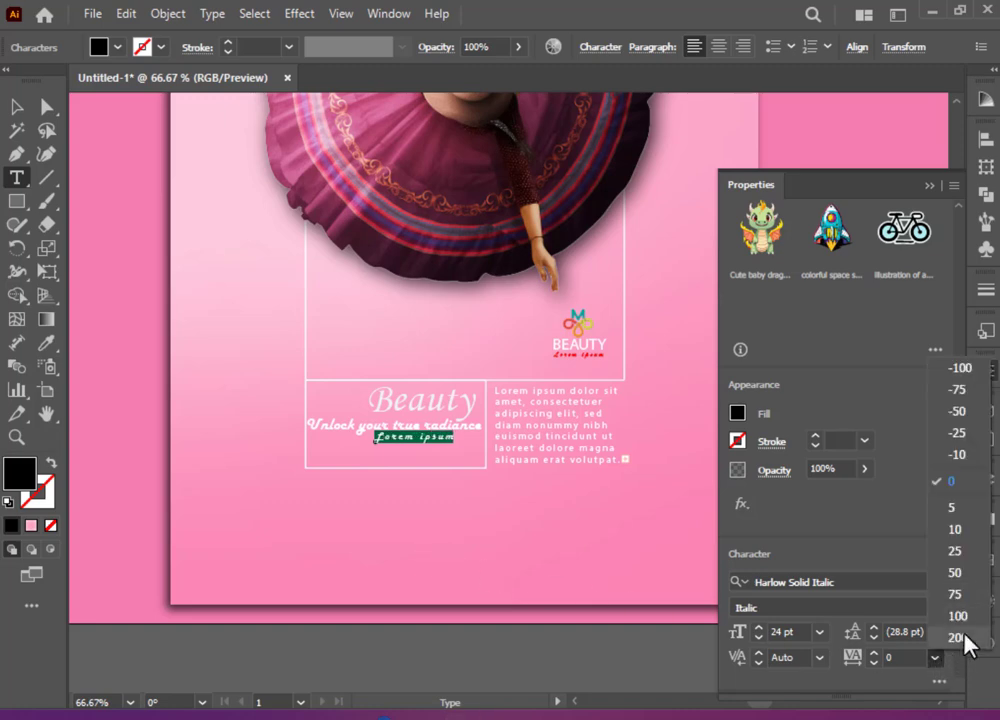
left_click(965, 639)
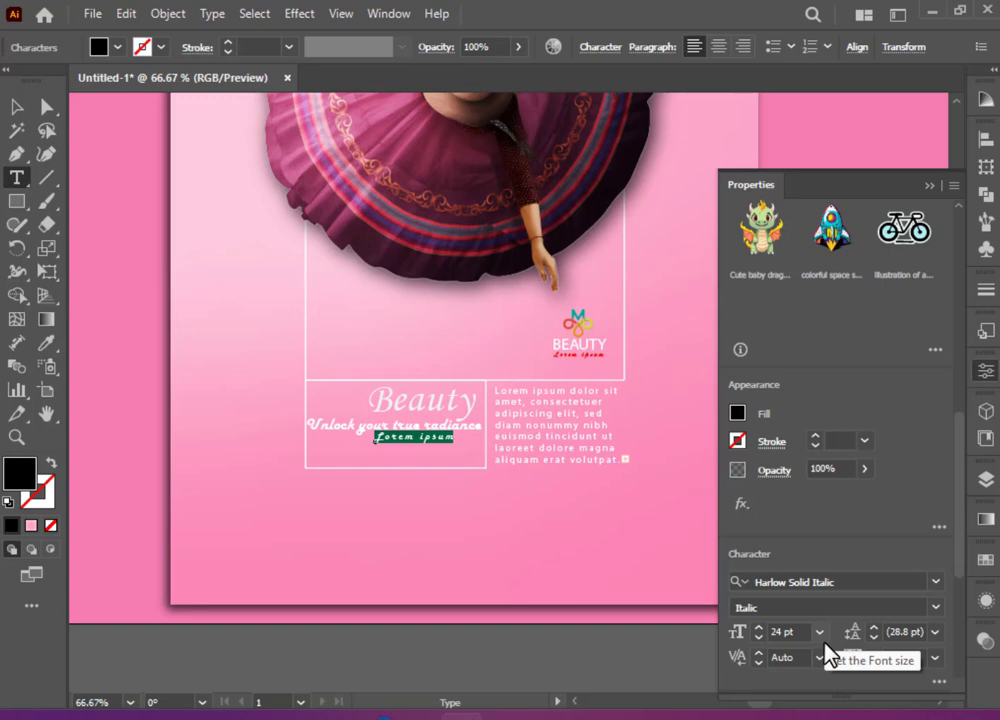
left_click(935, 658)
left_click(915, 660)
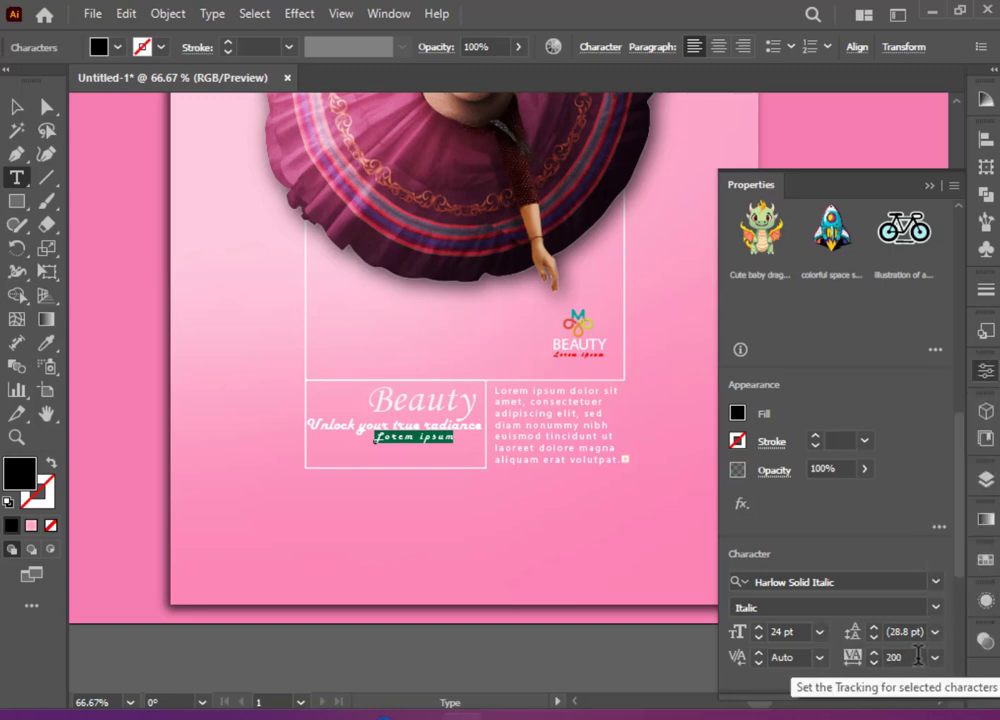
left_click_drag(917, 658, 880, 658)
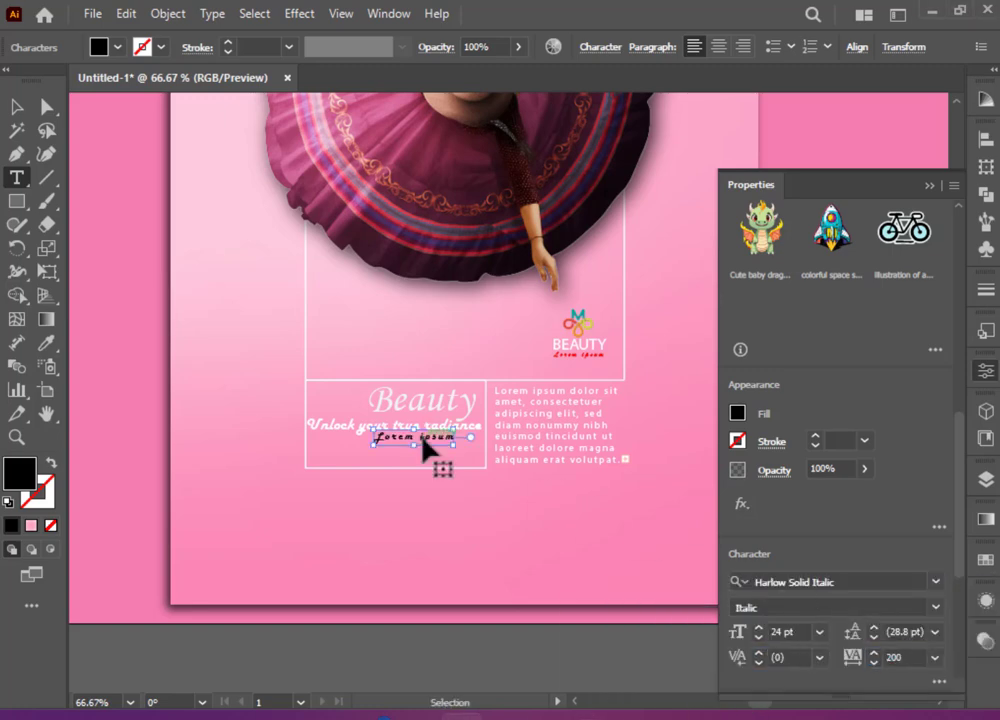
type("Beauty beyond boundaries")
left_click(17, 110)
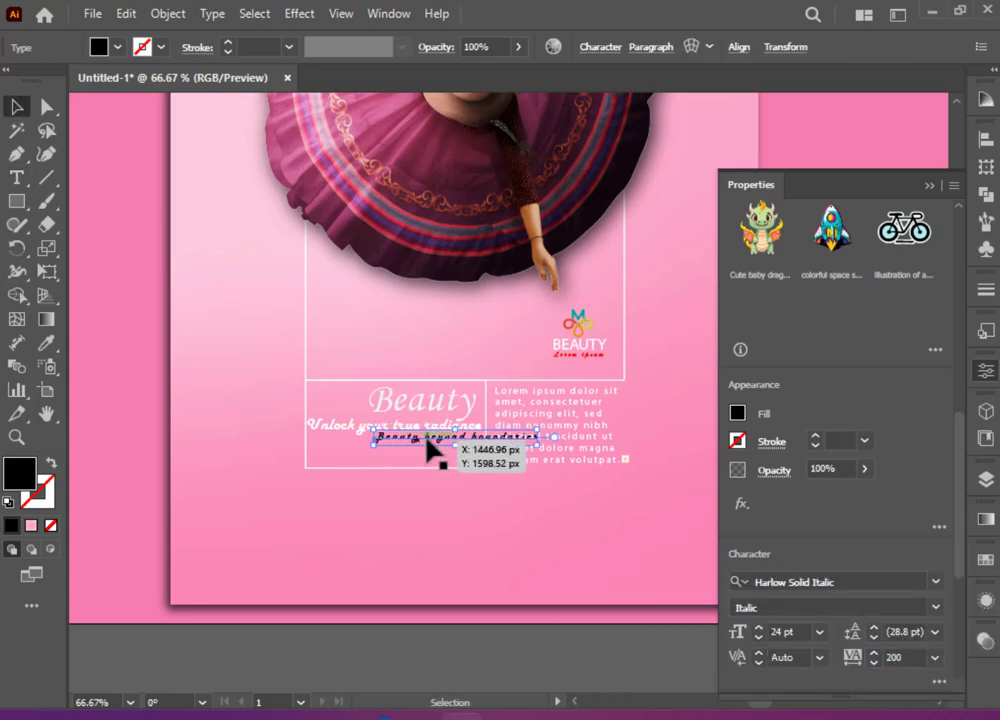
- Move the "Beauty beyond boundaries" line inside the small rectangle and fill it with white
left_click_drag(428, 449, 374, 447)
left_click(117, 47)
left_click(38, 82)
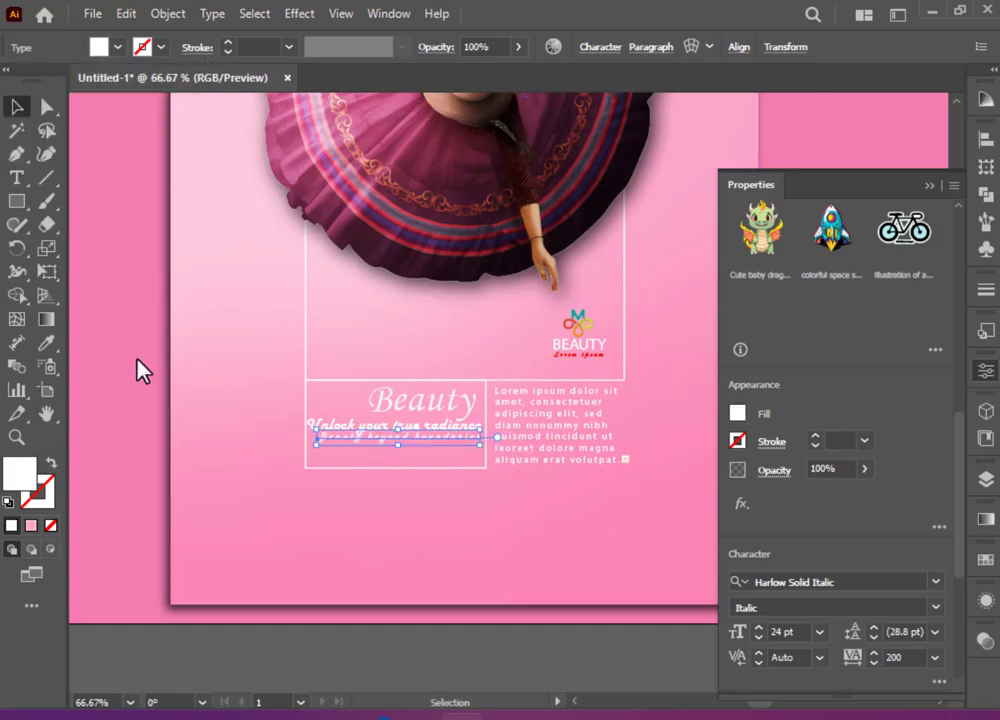
- Set the "Beauty beyond boundaries" line to 36 pt with tracking 10 and place it just below the "Unlock your true radiance" line
left_click(820, 632)
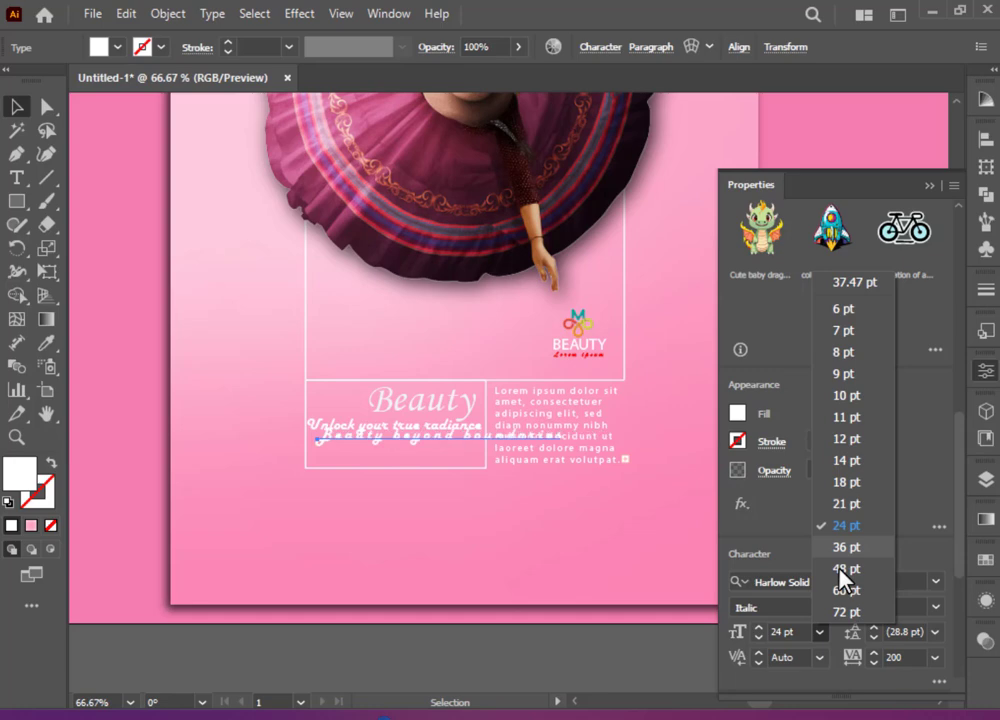
left_click(846, 525)
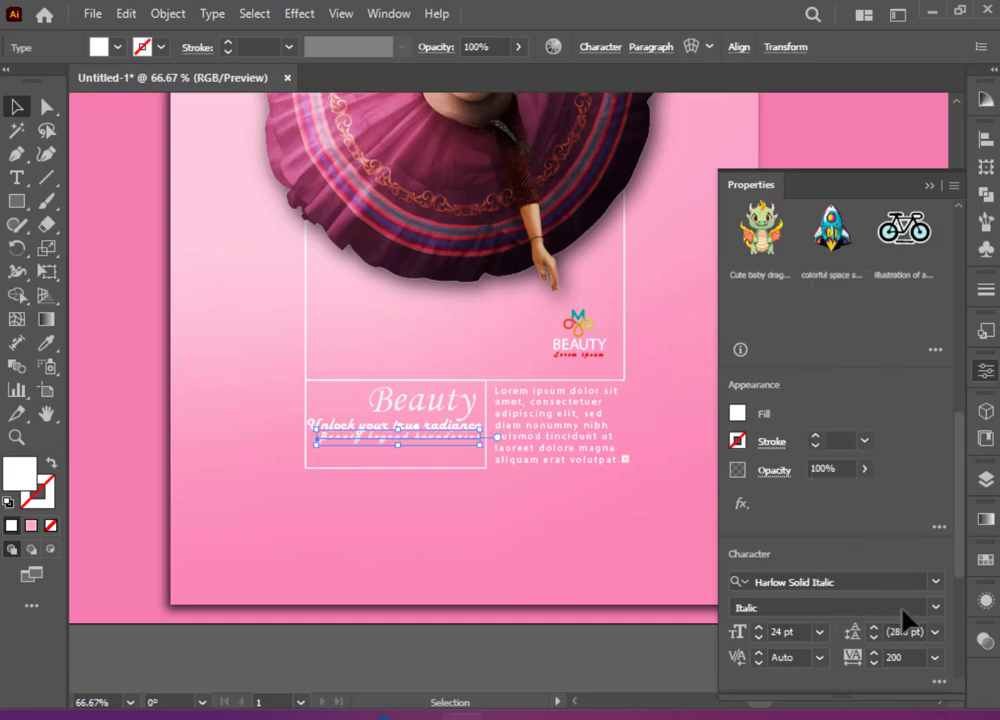
left_click(935, 658)
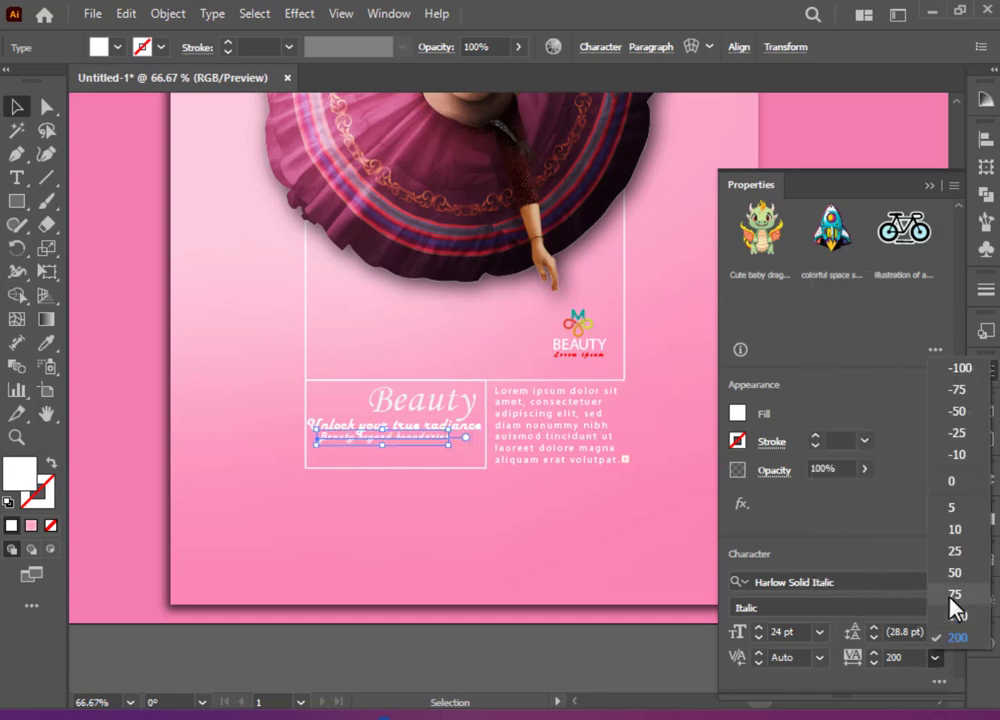
left_click(953, 596)
left_click(820, 632)
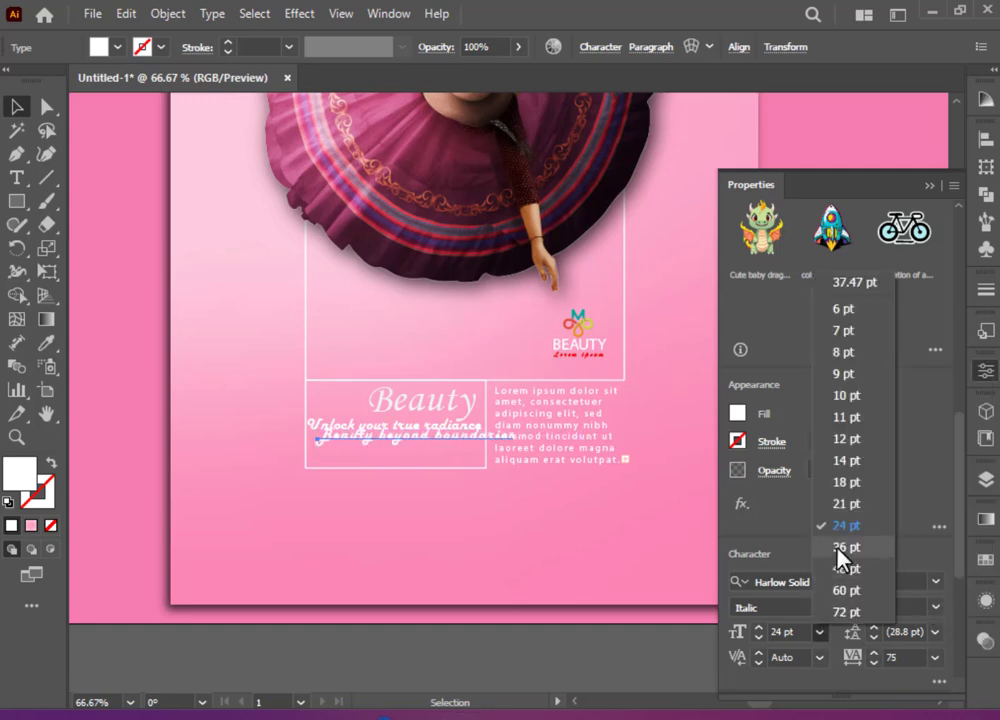
left_click(838, 549)
left_click(935, 658)
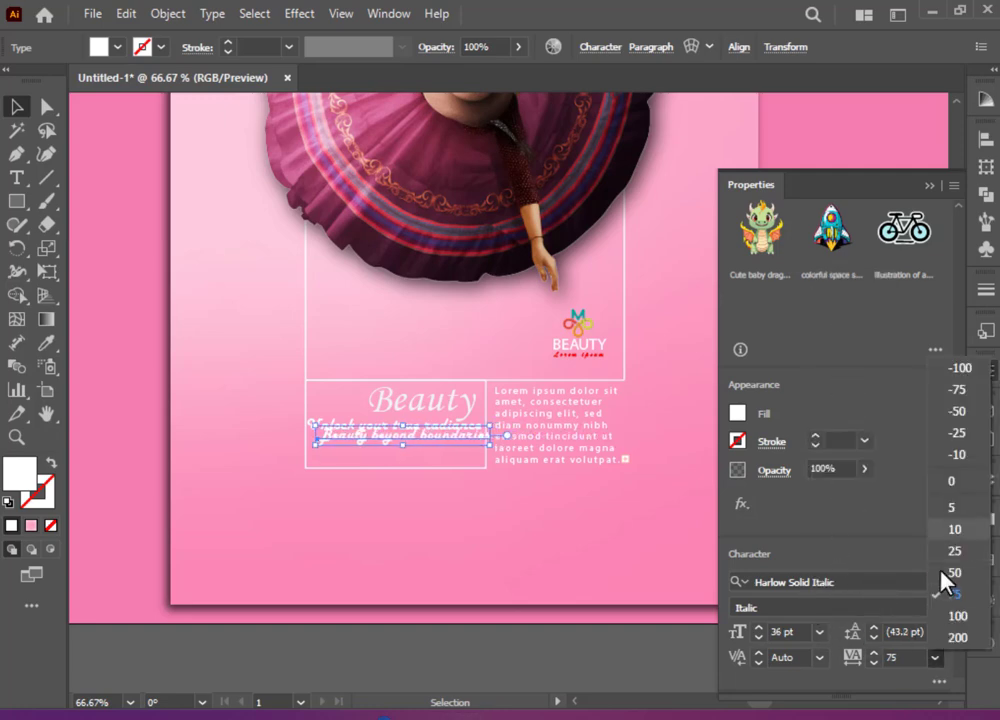
left_click(946, 536)
left_click_drag(436, 442, 421, 451)
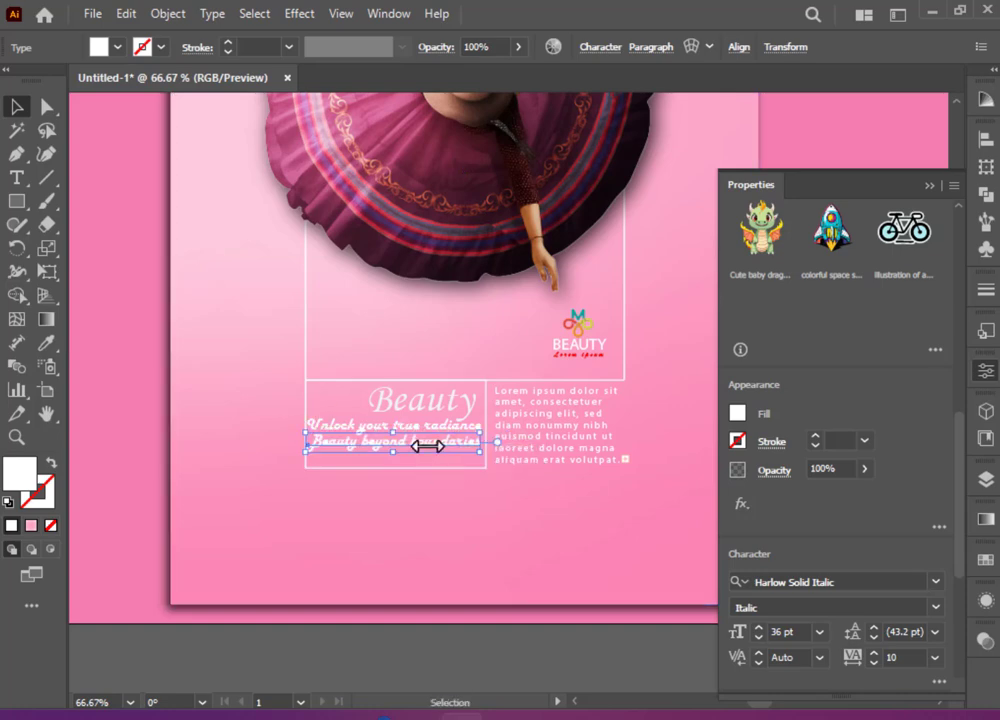
- Change the font of the "Beauty beyond boundaries" line to Bradley Hand ITC
left_click(935, 581)
left_click_drag(960, 462, 966, 607)
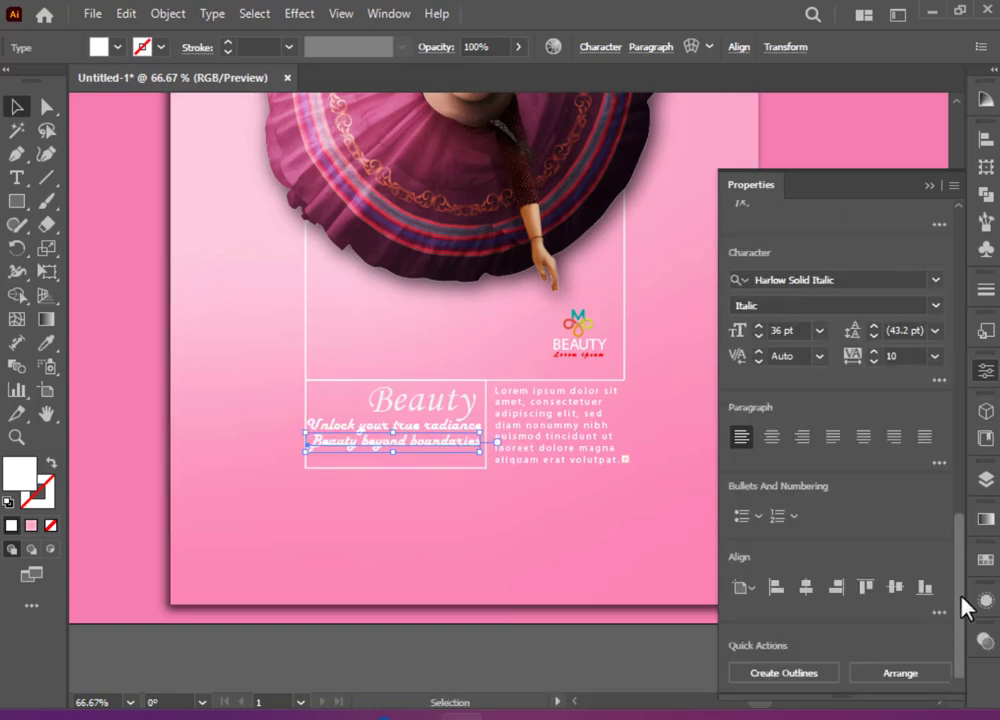
left_click(935, 280)
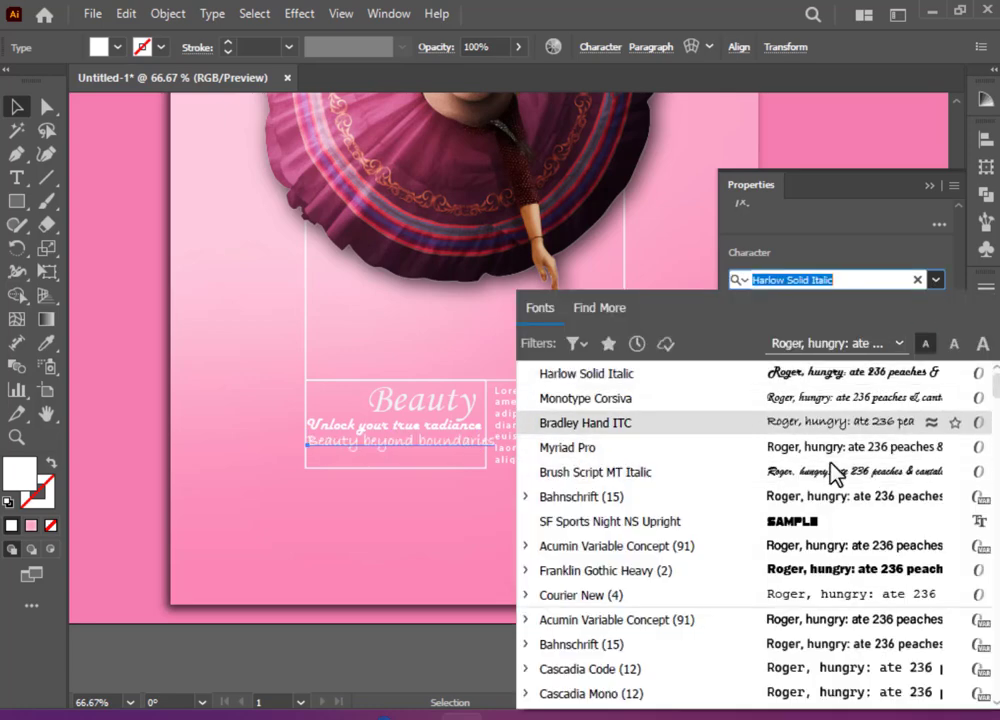
left_click(810, 428)
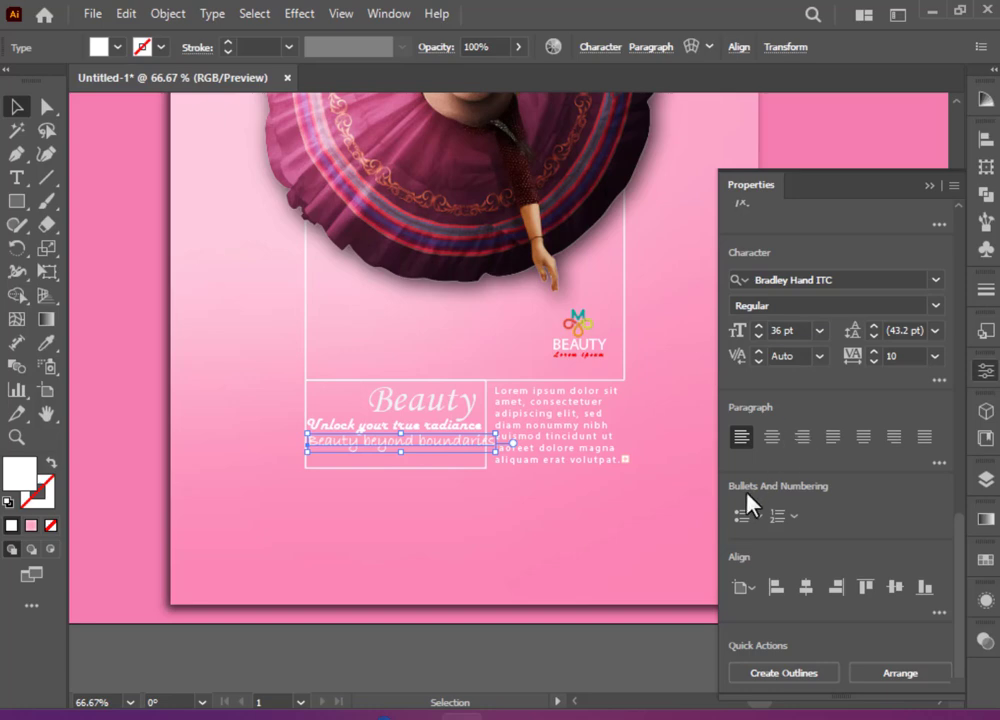
- Move the "Unlock your true radiance" line below the small rectangle and place "Beauty beyond boundaries" directly under the Beauty heading
key("ctrl+plus")
key("ctrl+plus")
left_click_drag(536, 408, 406, 396)
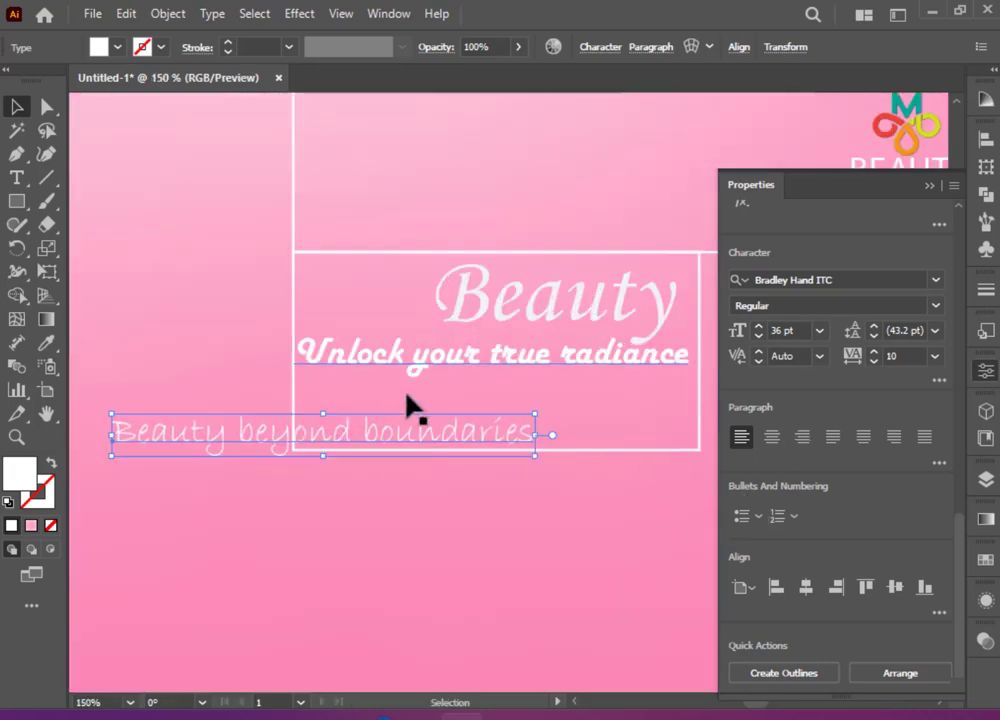
left_click_drag(452, 368, 462, 583)
left_click_drag(425, 444, 606, 365)
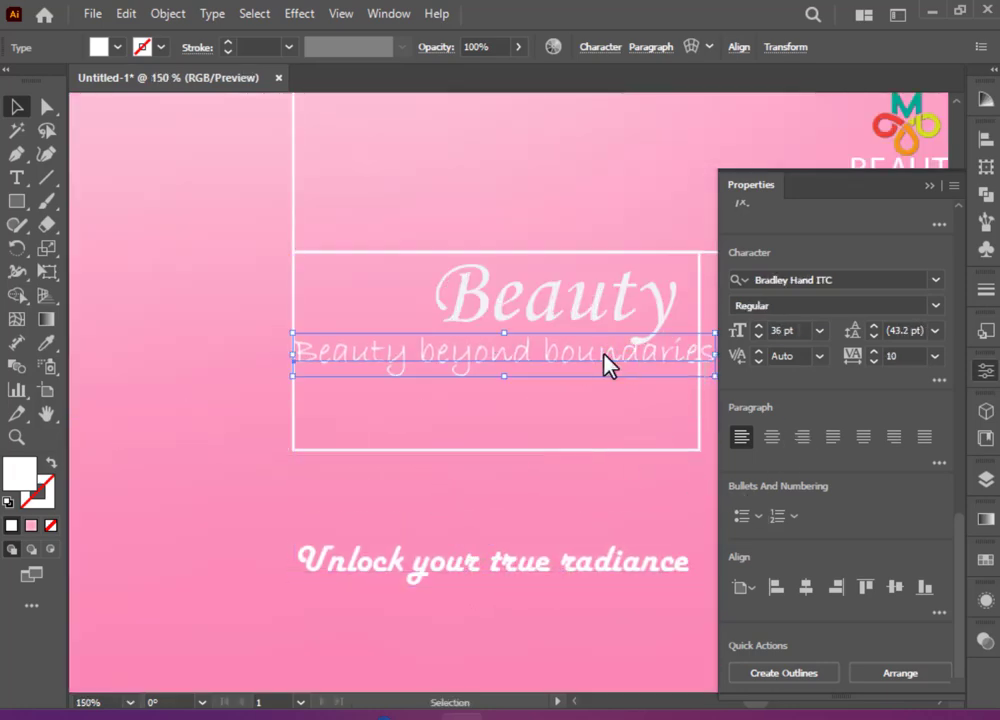
- Set the "Beauty beyond boundaries" line to a font size of 32 pt and tracking of 0
left_click(793, 340)
type("34")
key("Return")
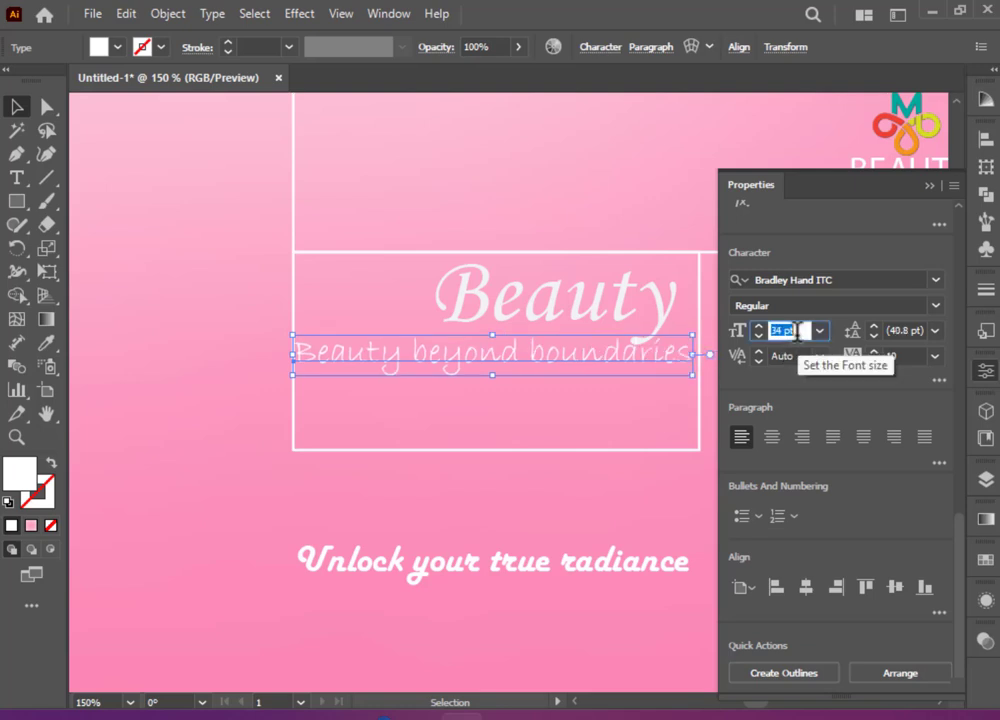
left_click(937, 357)
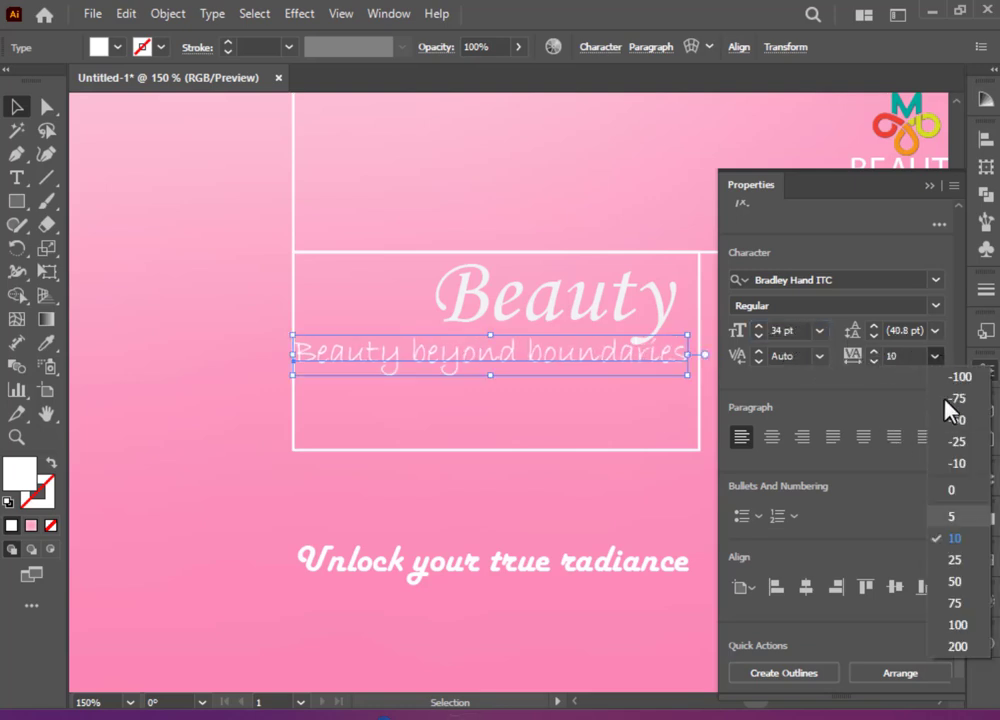
left_click(955, 492)
scroll(798, 332, "down", 2)
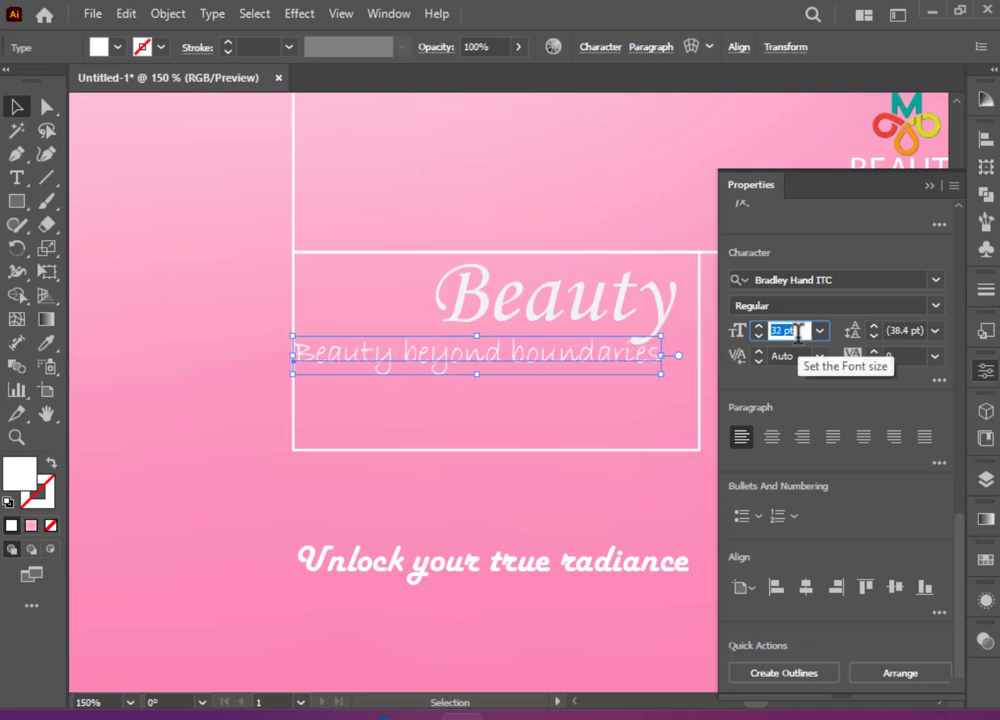
- Shift "Beauty beyond boundaries" toward the small rectangle's right edge and move "Unlock your true radiance" back inside, just beneath it
left_click(986, 376)
left_click_drag(565, 364, 585, 378)
left_click_drag(545, 567, 545, 412)
left_click(984, 372)
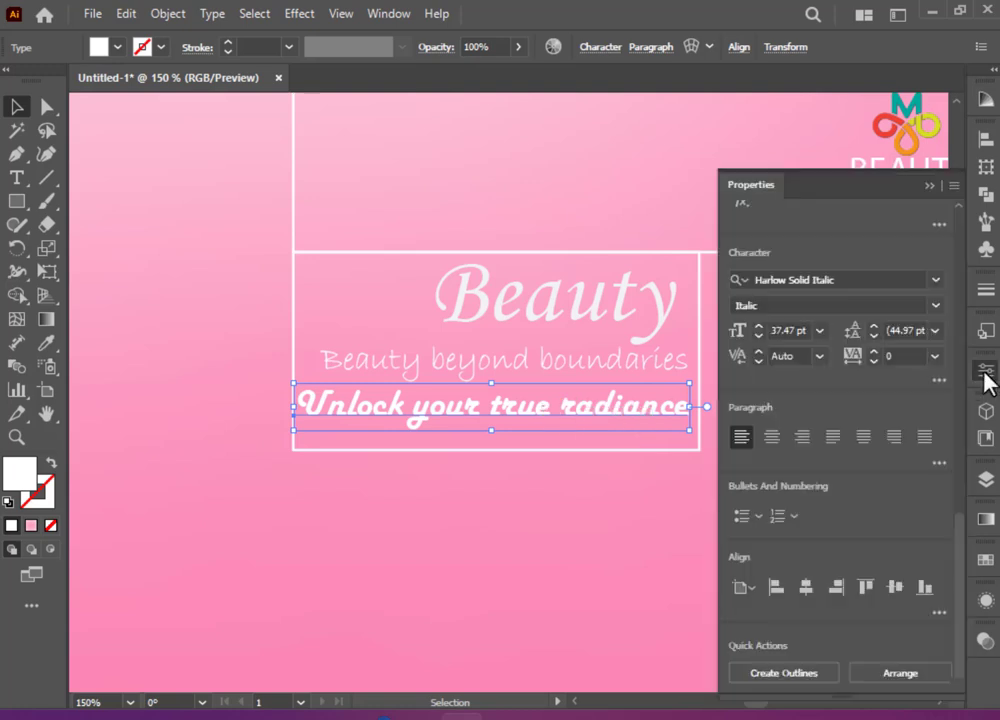
- Set the "Unlock your true radiance" line to 24 pt and place it directly under "Beauty beyond boundaries"
left_click(820, 331)
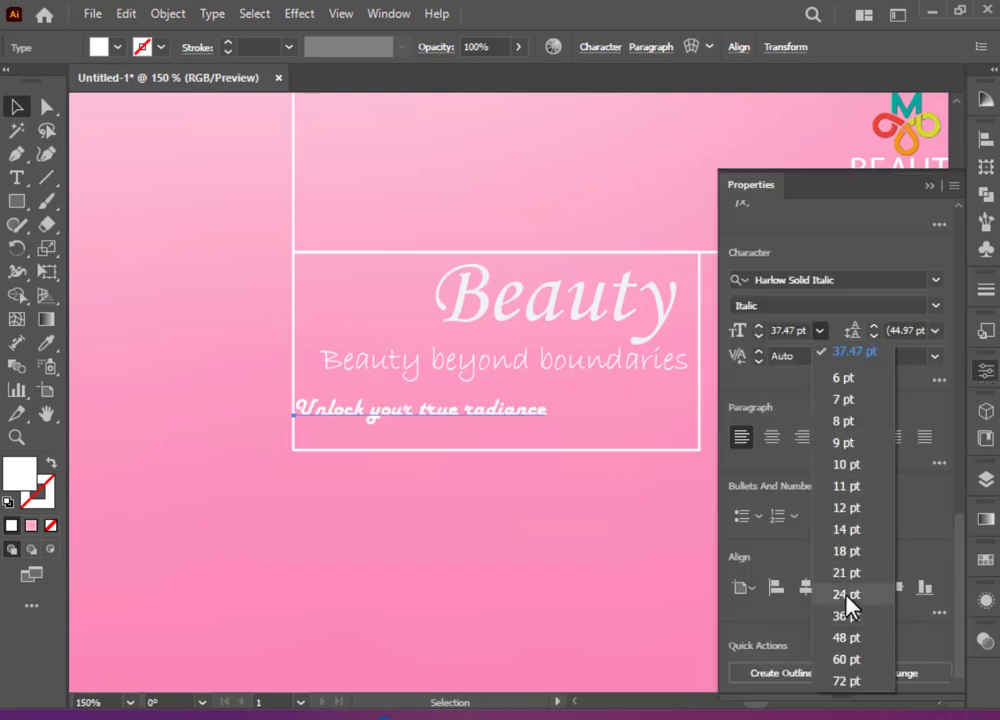
left_click(848, 598)
left_click_drag(502, 420, 524, 399)
- Widen the tracking of "Unlock your true radiance" until its end aligns with the end of the tagline above
left_click(935, 356)
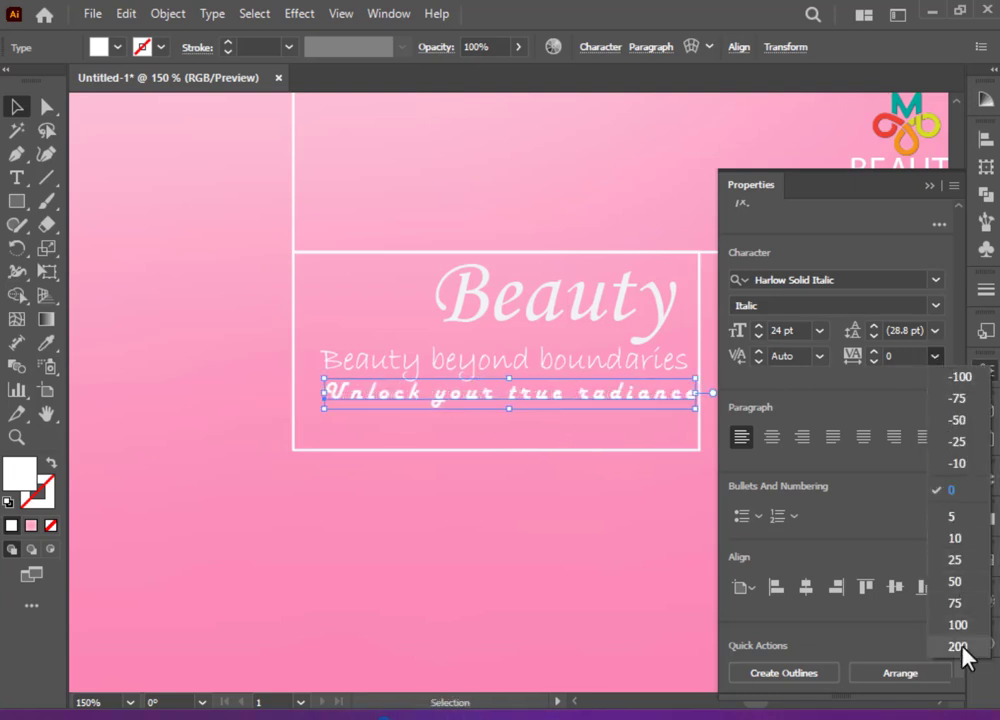
left_click(961, 648)
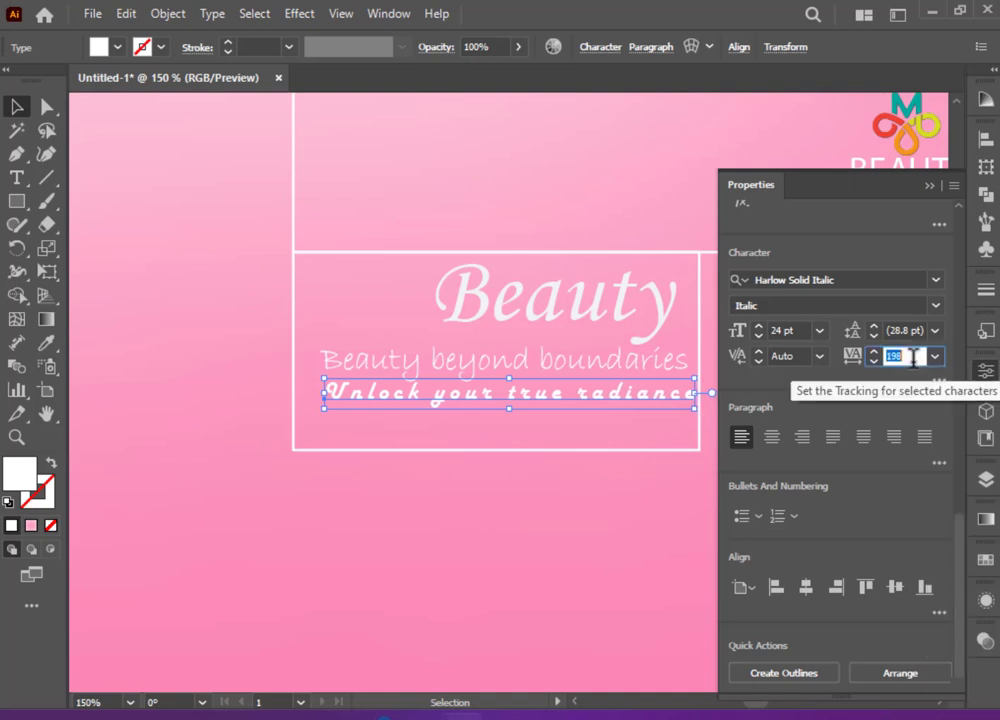
scroll(914, 357, "down", 10)
left_click(985, 372)
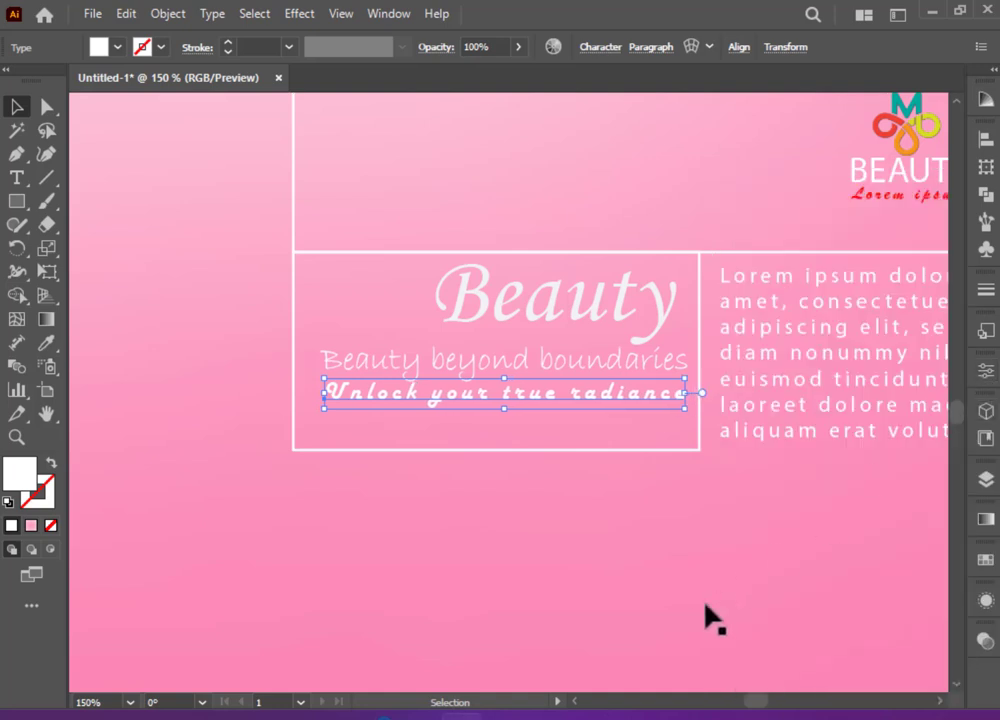
left_click(706, 606)
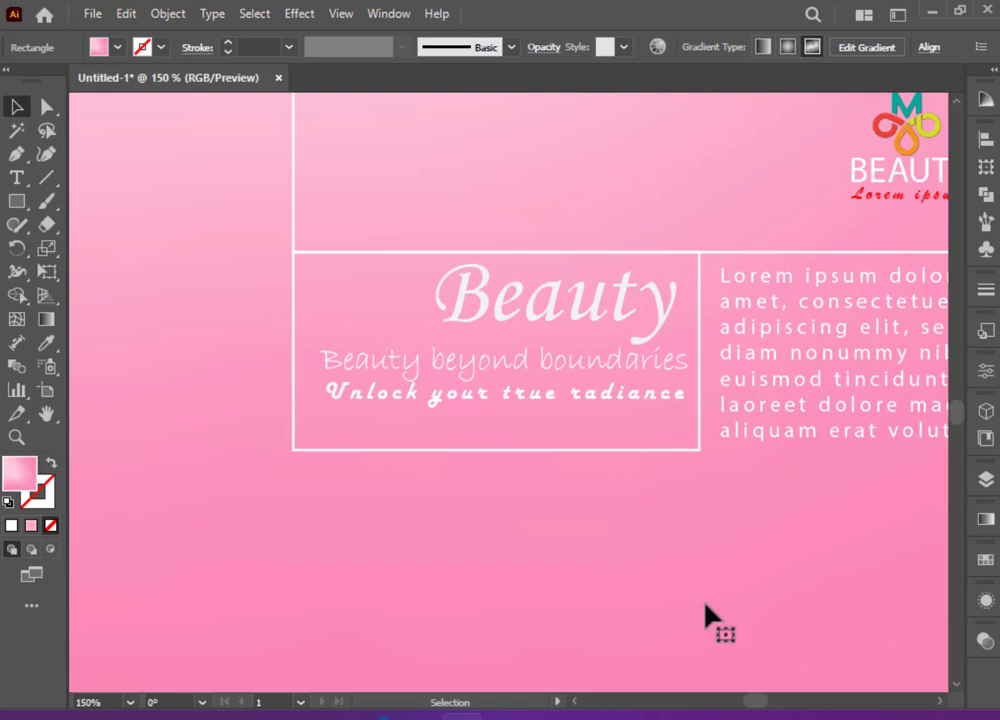
- Draw a narrow rectangle along the underside of the Beauty box at the same width, with a white outline and no fill
scroll(706, 606, "down", 2)
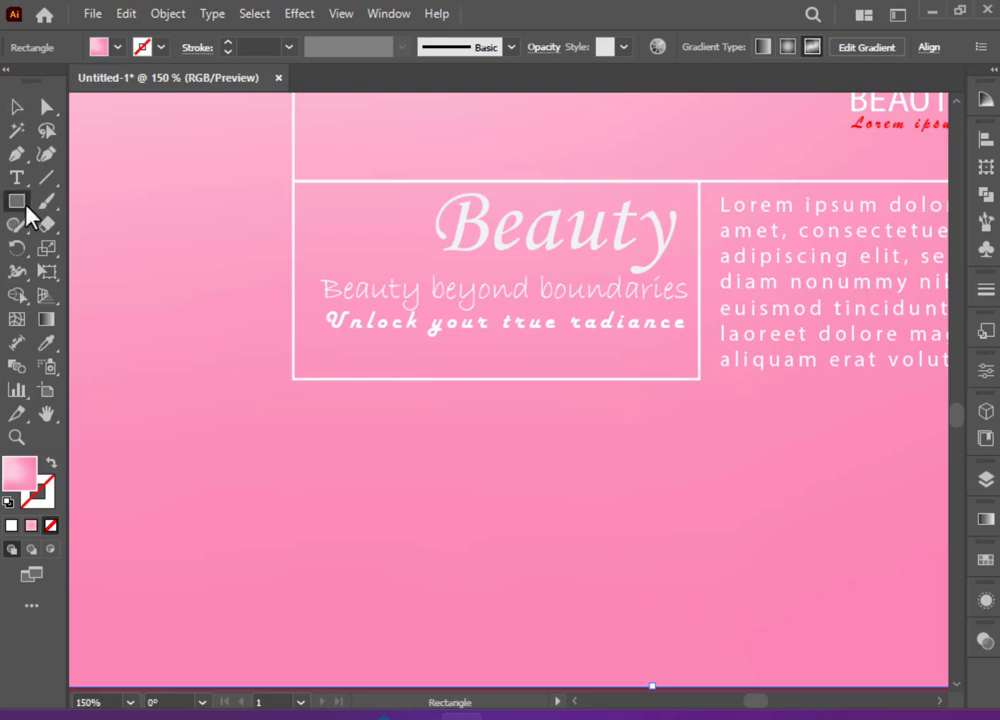
mouse_move(293, 379)
left_mouse_down()
mouse_move(478, 435)
mouse_move(690, 432)
mouse_move(703, 415)
left_mouse_up()
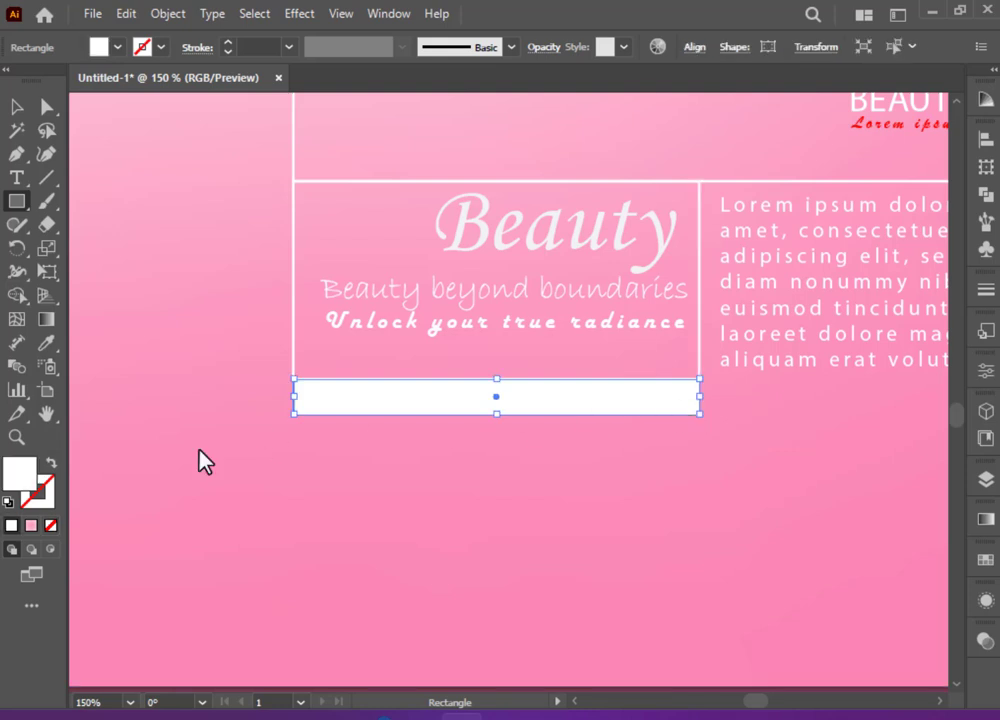
left_click(51, 463)
left_click(17, 106)
left_click(463, 418)
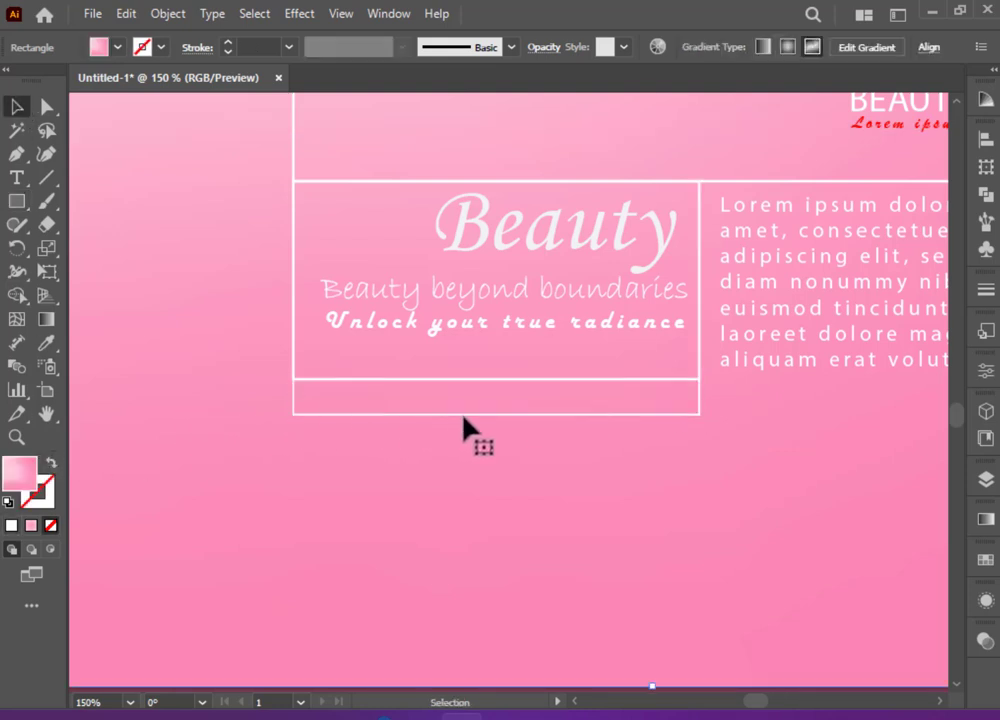
- Try nudging the narrow rectangle slightly downward and undo the nudge
left_click(463, 415)
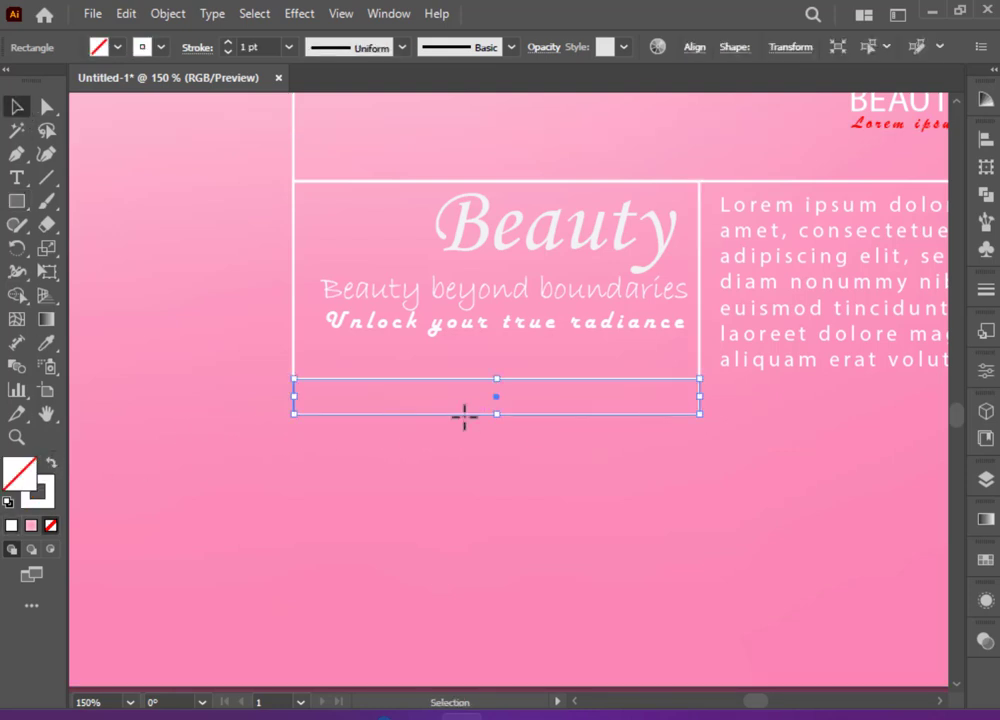
left_click(423, 438)
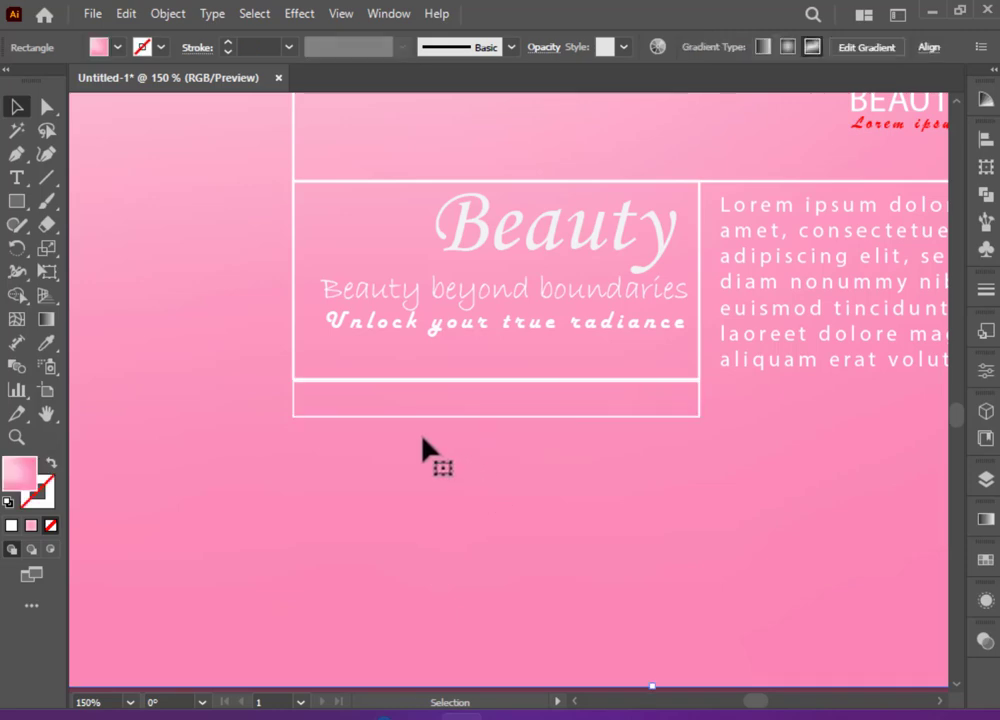
key("ctrl+z")
key("Up")
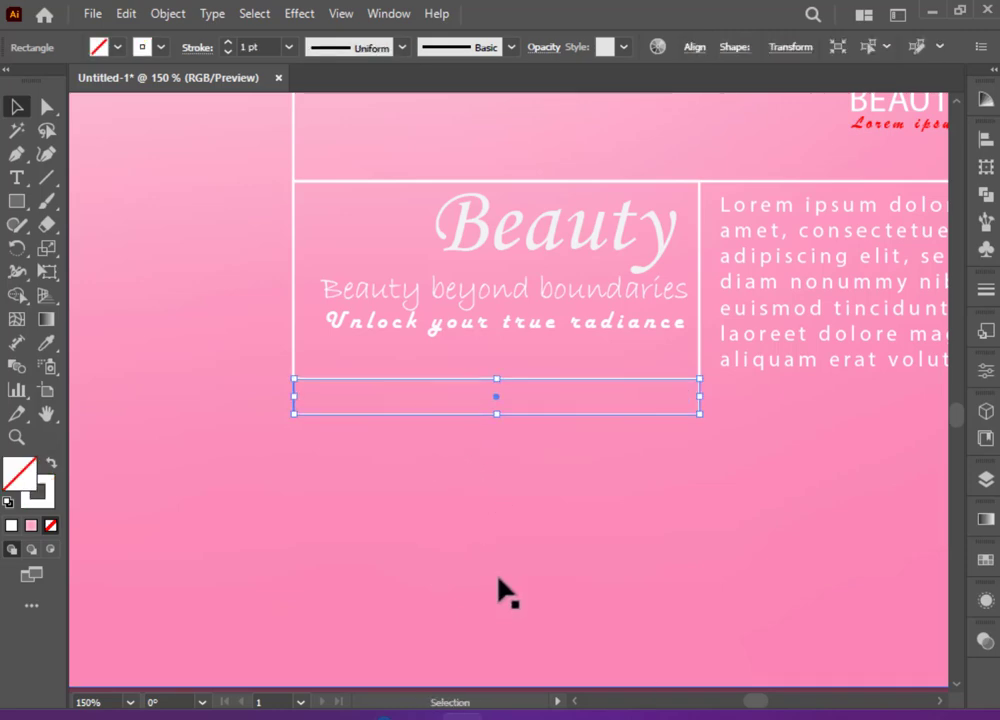
left_click(501, 593)
- Compare the narrow rectangle's left edge with the Beauty box and match its outline weight to the box above
key("ctrl+plus")
key("ctrl+plus")
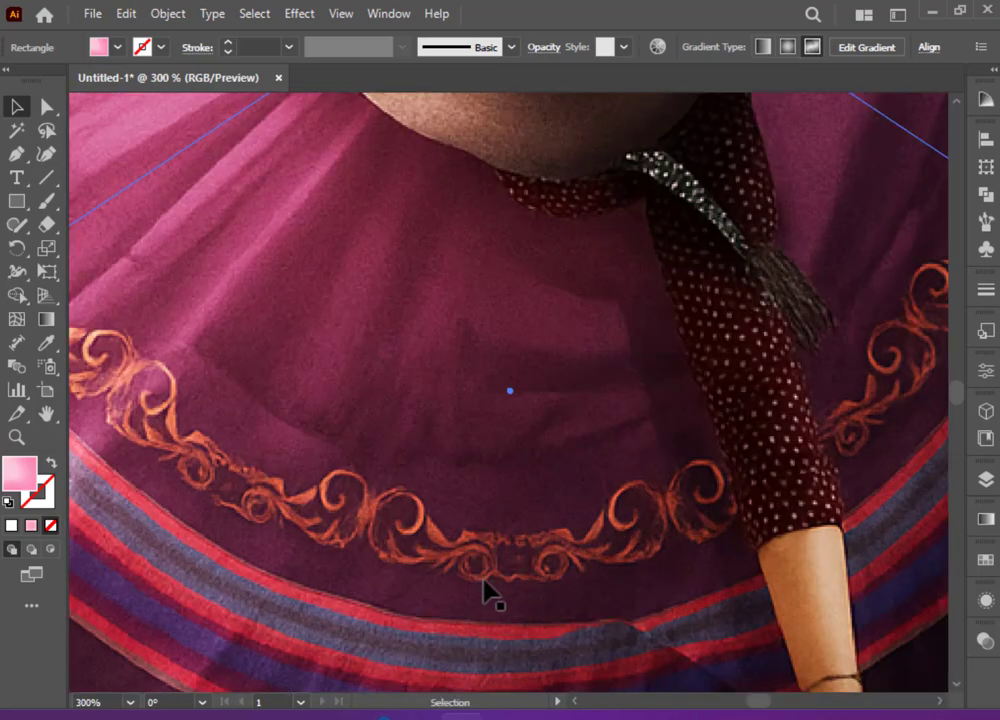
left_click_drag(389, 549, 540, 310)
mouse_move(369, 495)
left_mouse_down()
mouse_move(496, 316)
mouse_move(462, 375)
mouse_move(480, 324)
left_mouse_up()
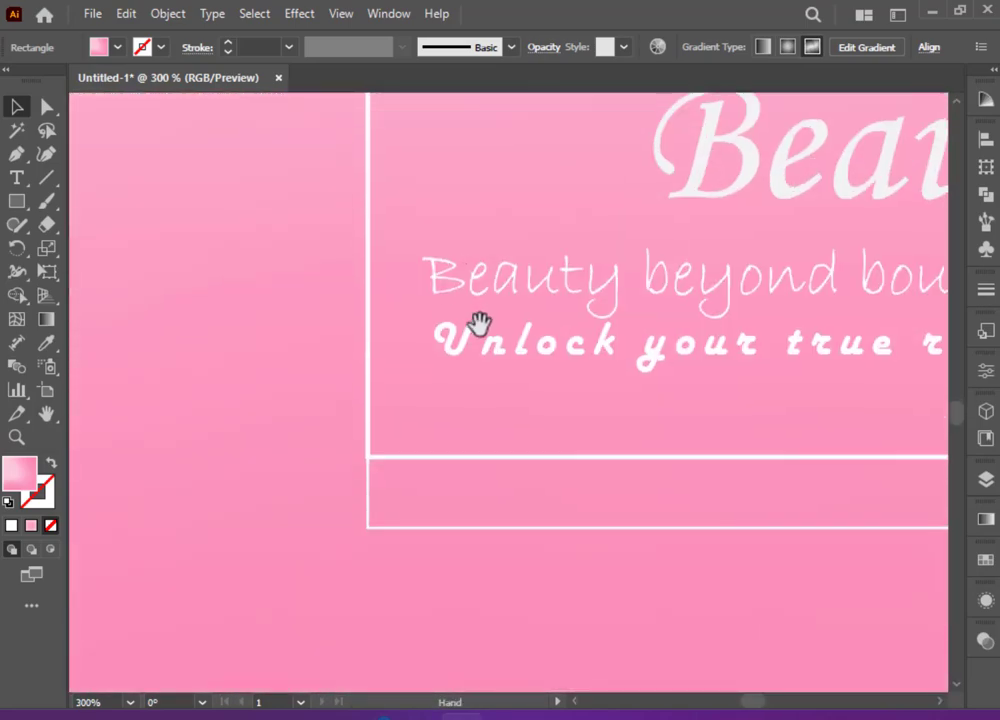
left_click(373, 502)
left_click_drag(370, 494, 364, 496)
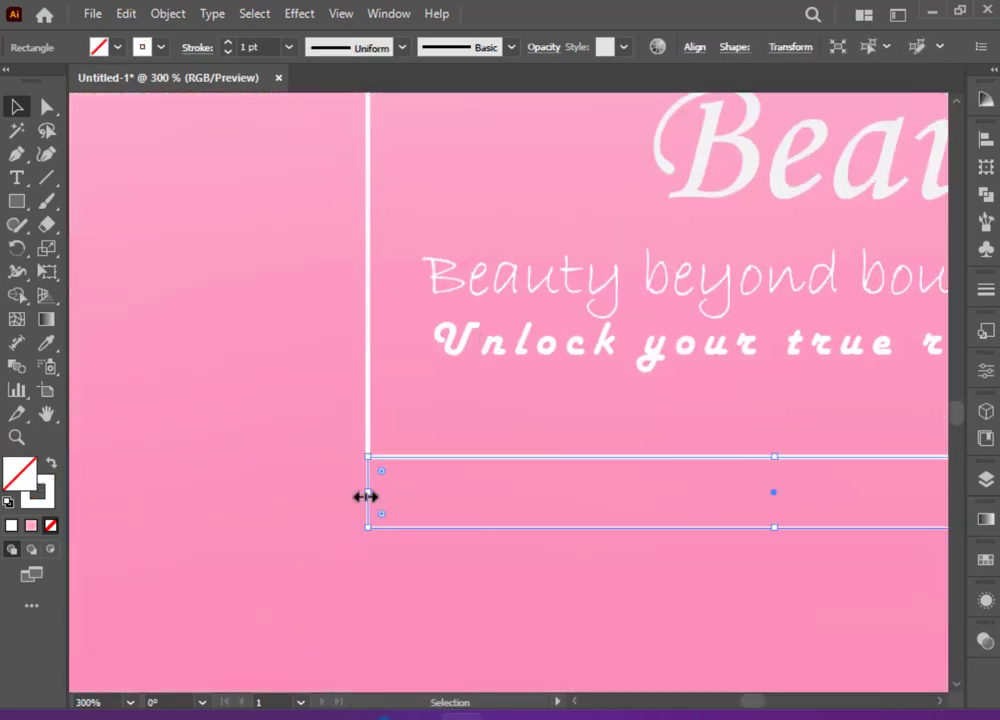
left_click(321, 539)
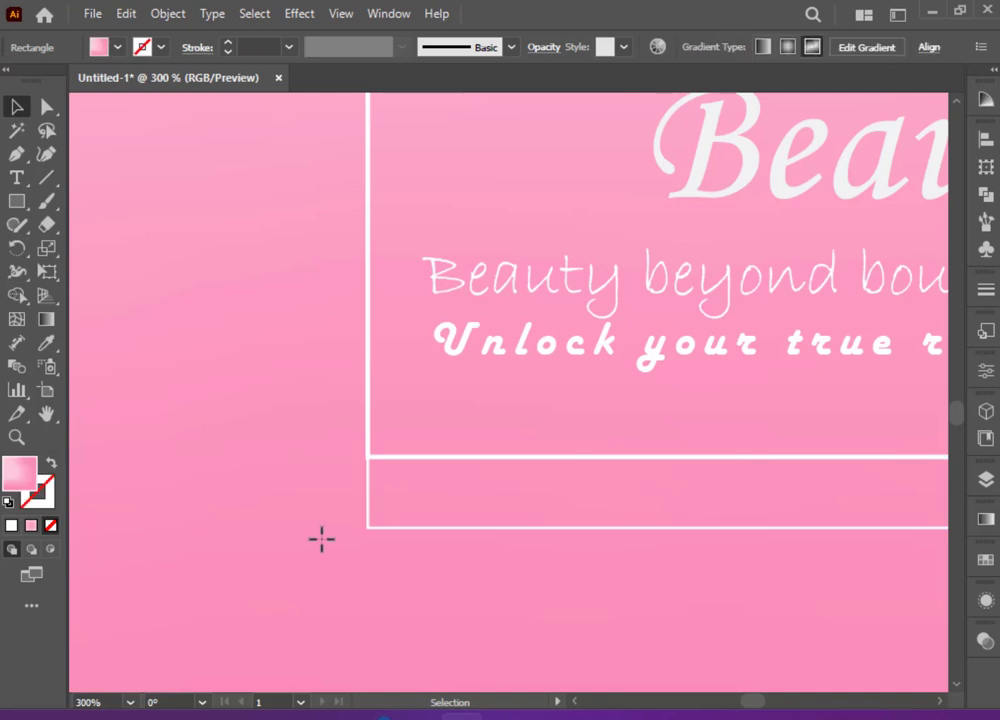
left_click(371, 410)
left_click(397, 527)
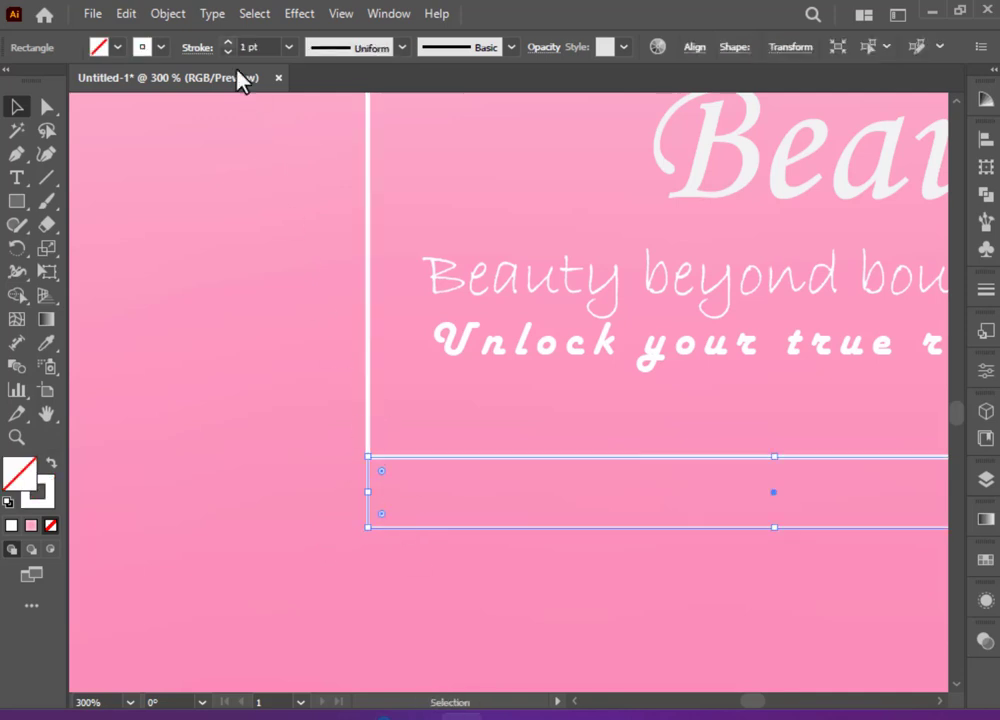
left_click(291, 470)
- Add a text line reading "20 09 2025", with wide gaps between the numbers, below the narrow rectangle
key("ctrl+minus")
key("ctrl+minus")
key("ctrl+minus")
key("ctrl+minus")
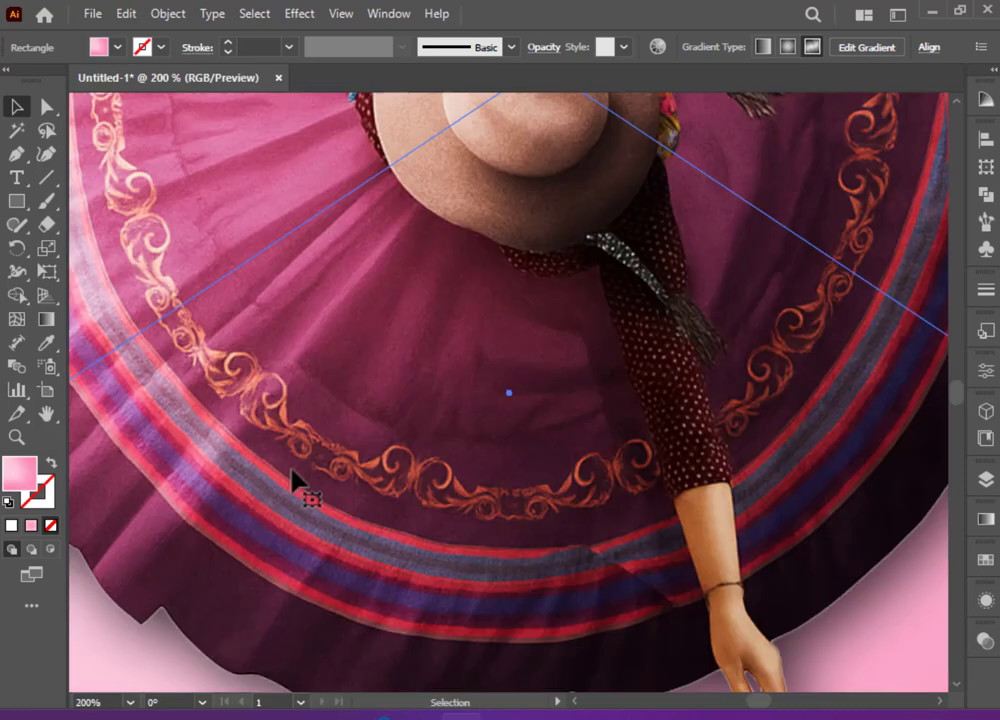
key("ctrl+minus")
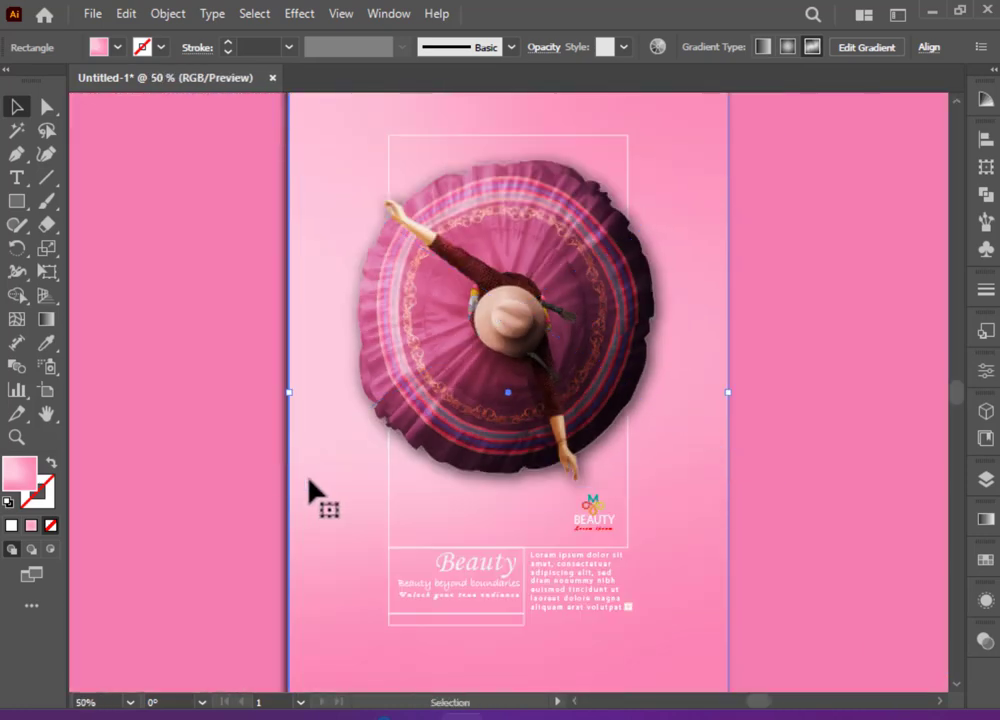
left_click_drag(363, 493, 370, 348)
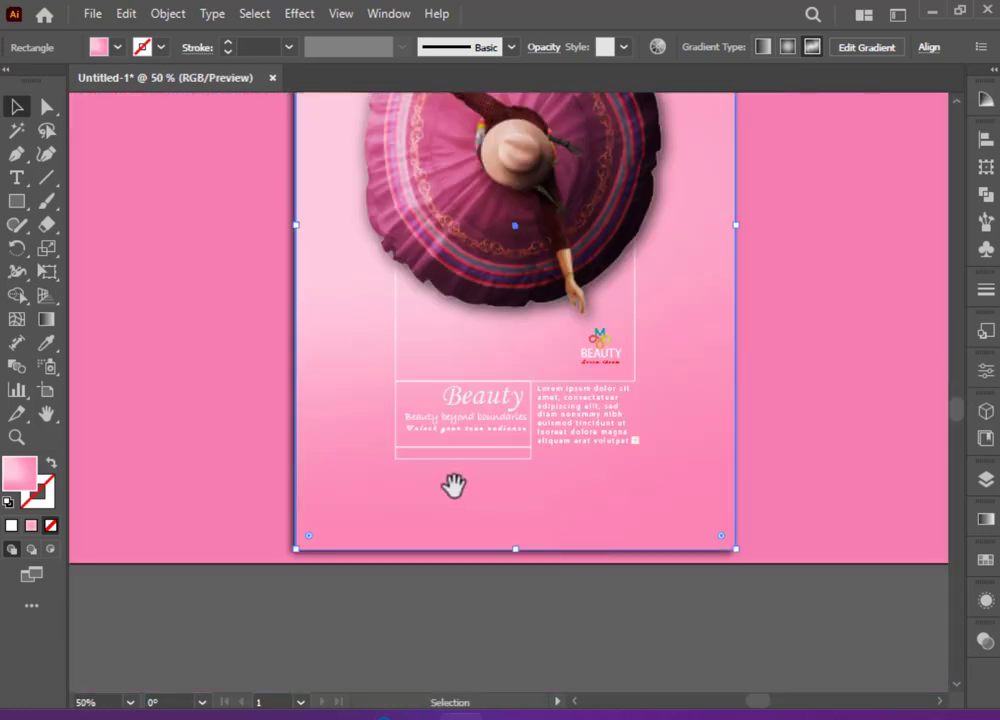
key("a")
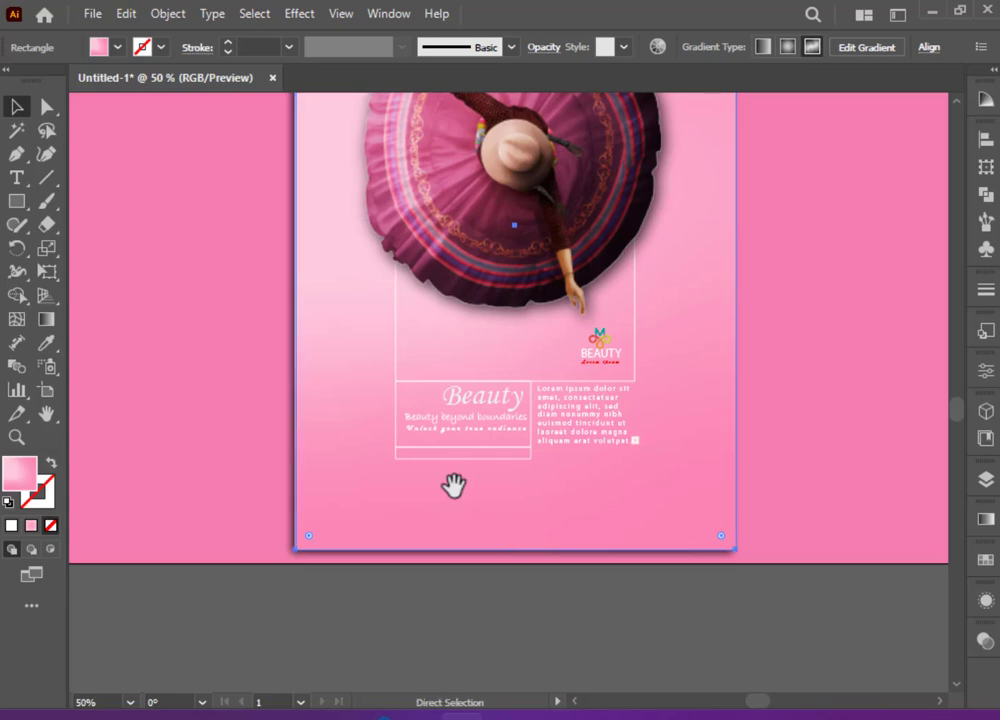
key("v")
key("ctrl+plus")
left_click_drag(458, 501, 350, 372)
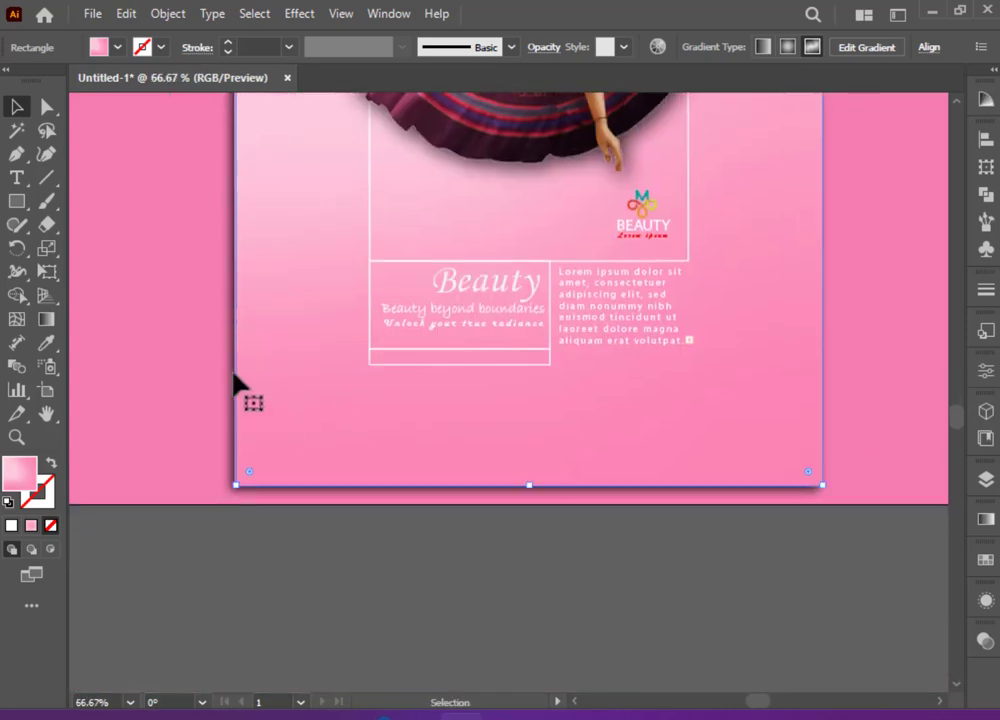
key("t")
left_click(415, 397)
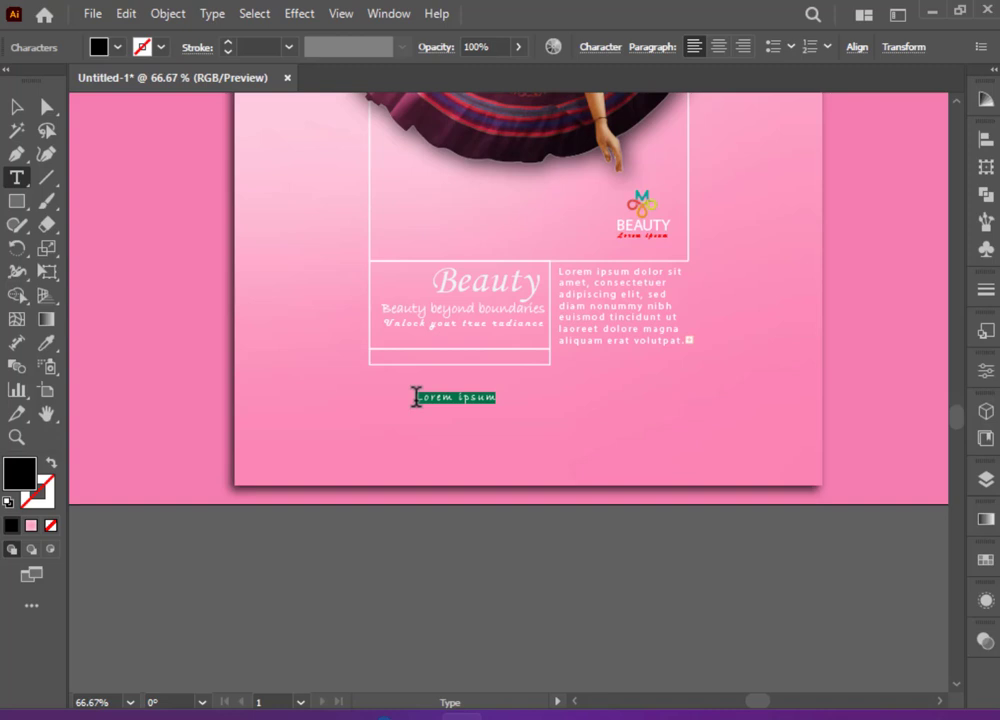
type("20    09    2025")
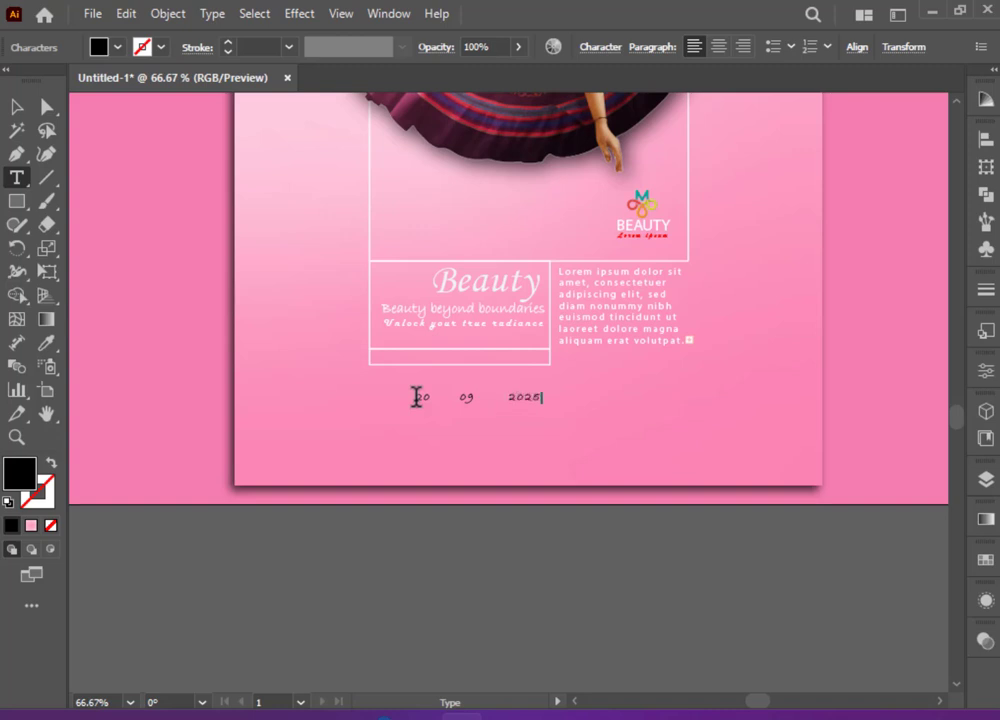
- Move the date text into the narrow rectangle and nudge it down so it sits between the outlines
left_click(14, 105)
left_click_drag(509, 402, 491, 370)
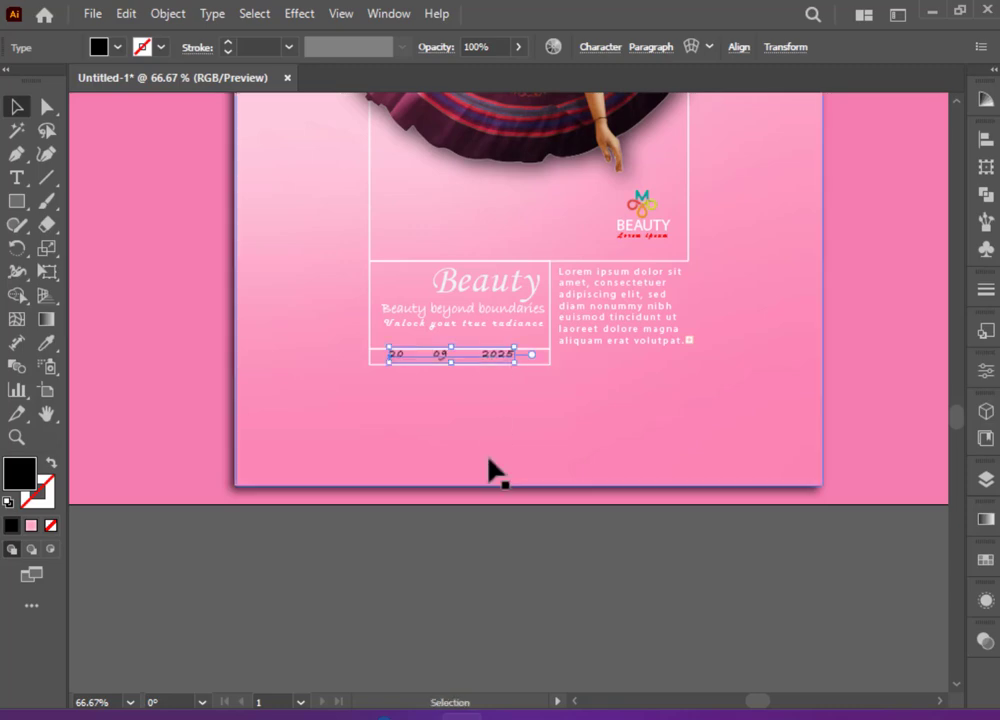
key("ctrl+plus")
key("ctrl+plus")
key("ctrl+plus")
key("ctrl+plus")
key("Down")
key("Down")
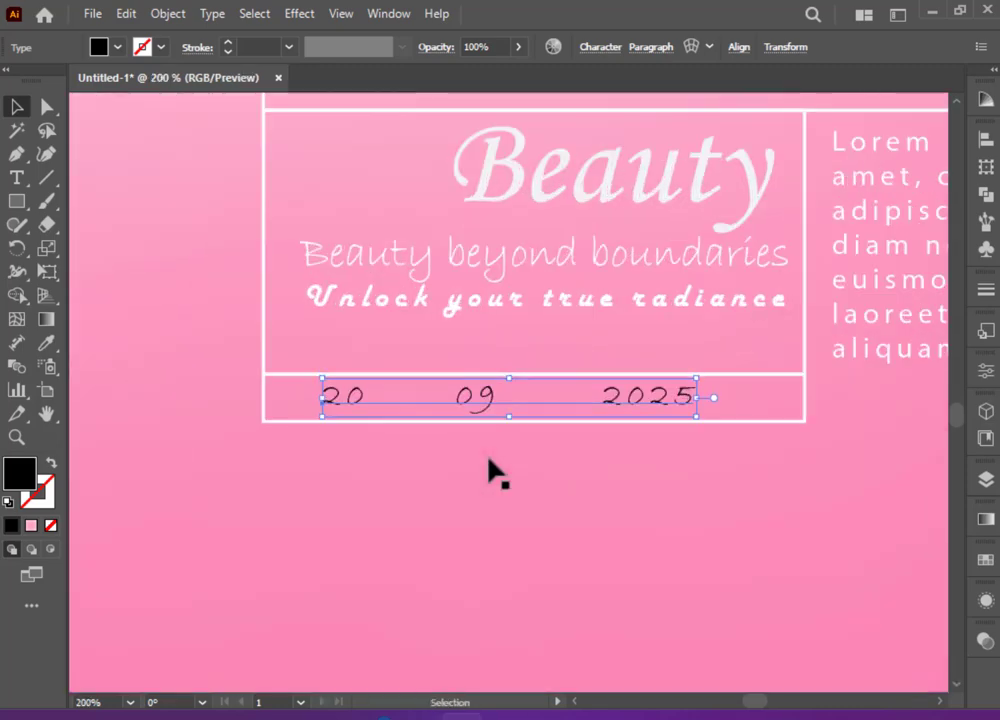
- Change the date text's fill color to white
left_click(118, 47)
left_click(36, 80)
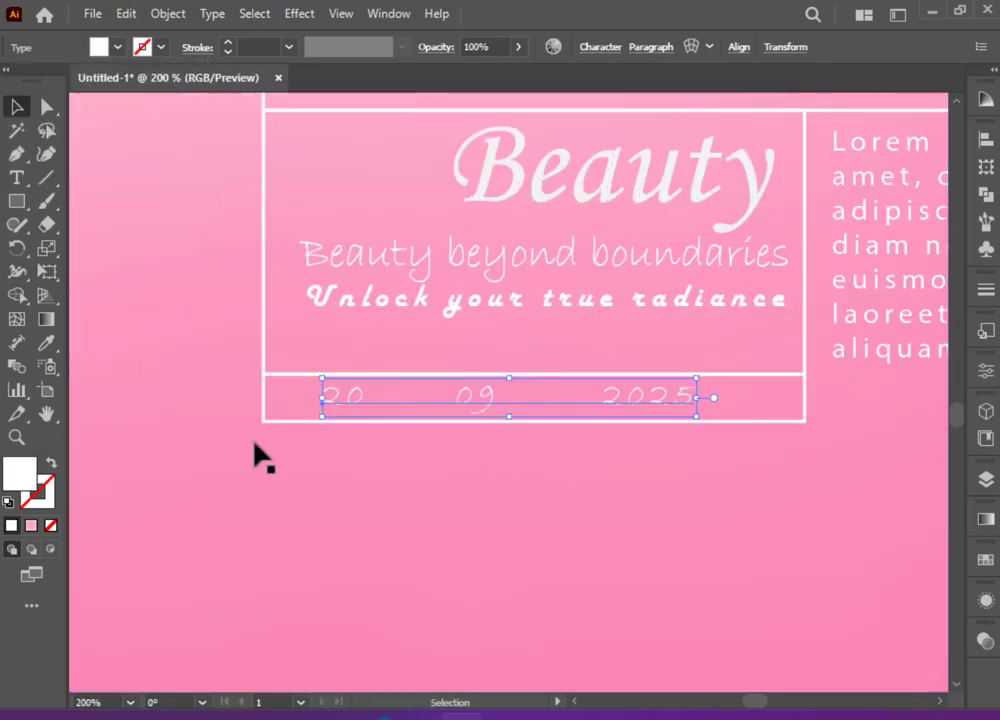
left_click(536, 488)
- Draw a horizontal line below the date box, spanning the full width of the large frame
left_click_drag(676, 529, 527, 505)
scroll(527, 505, "up", 5)
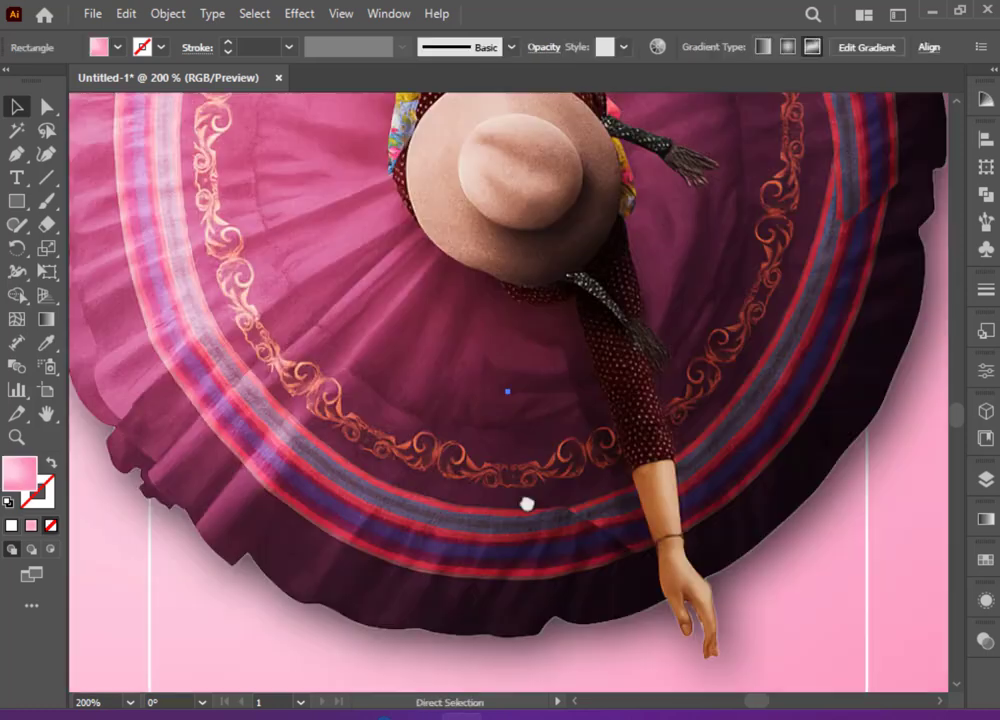
key("ctrl+minus")
key("ctrl+minus")
key("ctrl+minus")
key("ctrl+minus")
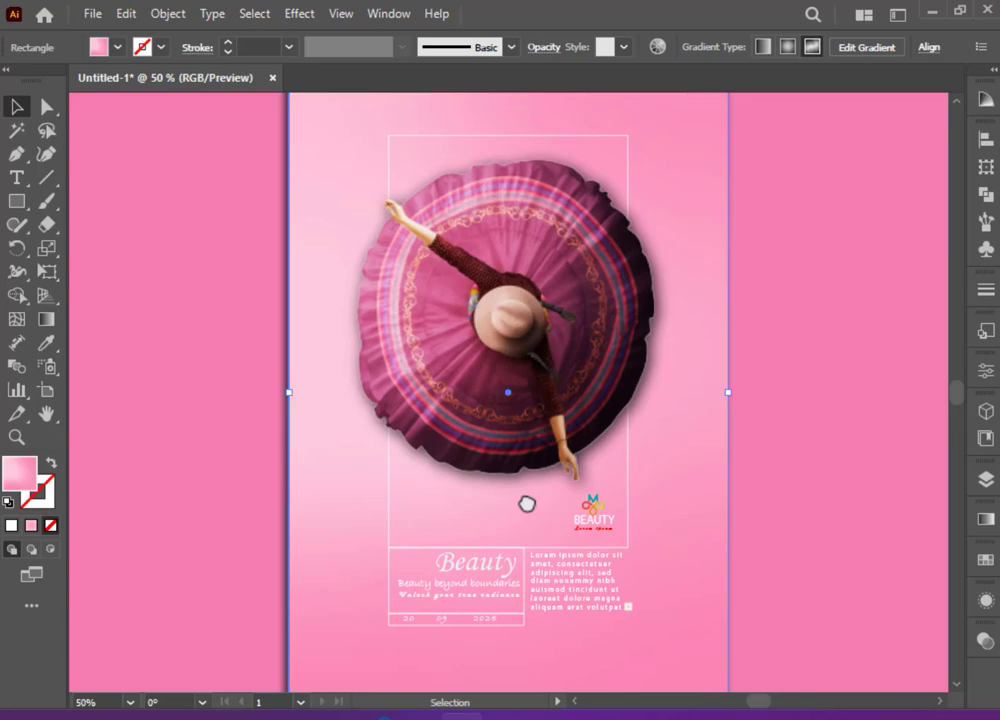
scroll(781, 568, "down", 3)
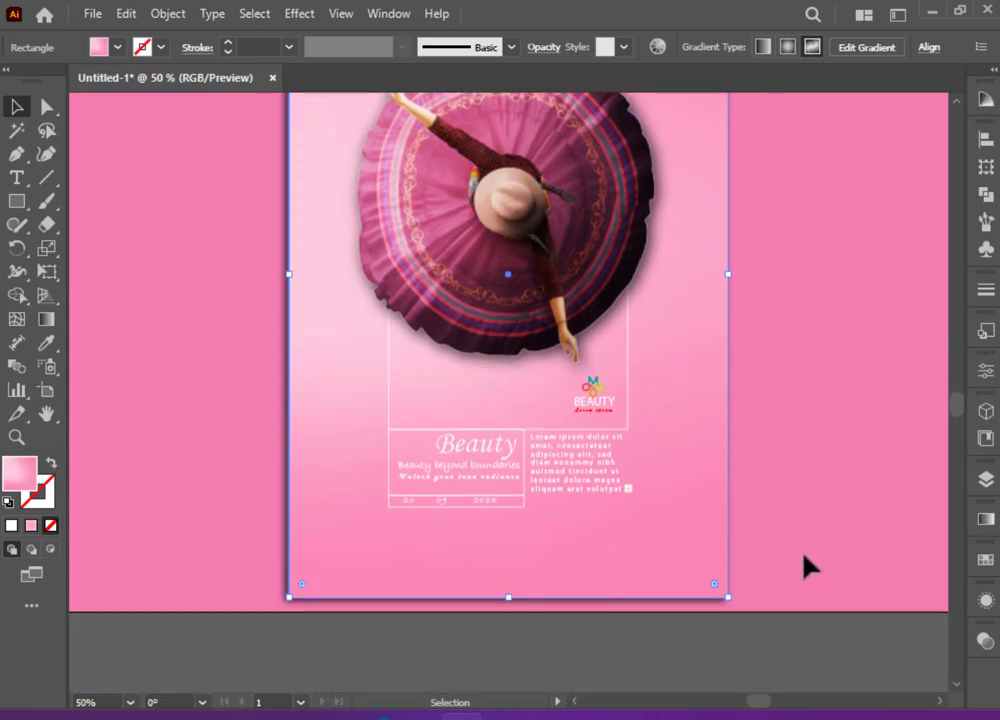
scroll(808, 571, "down", 1)
left_click(46, 177)
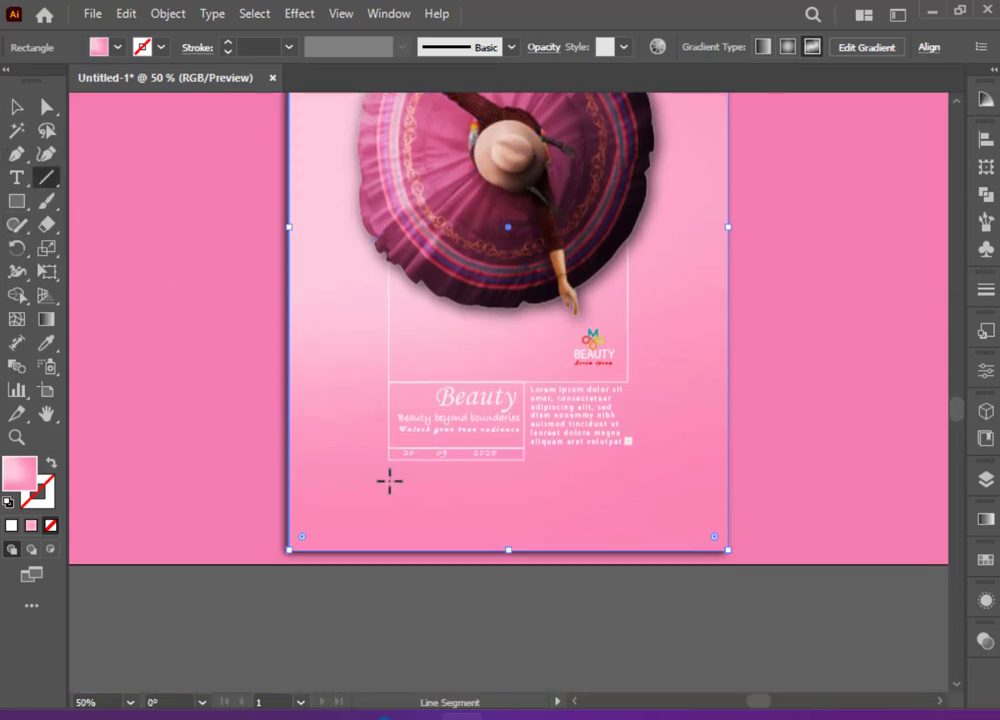
mouse_move(389, 481)
left_mouse_down()
mouse_move(641, 481)
mouse_move(629, 481)
left_mouse_up()
- Set the horizontal line's stroke weight to 2 pt, keeping its white stroke color
left_click(161, 47)
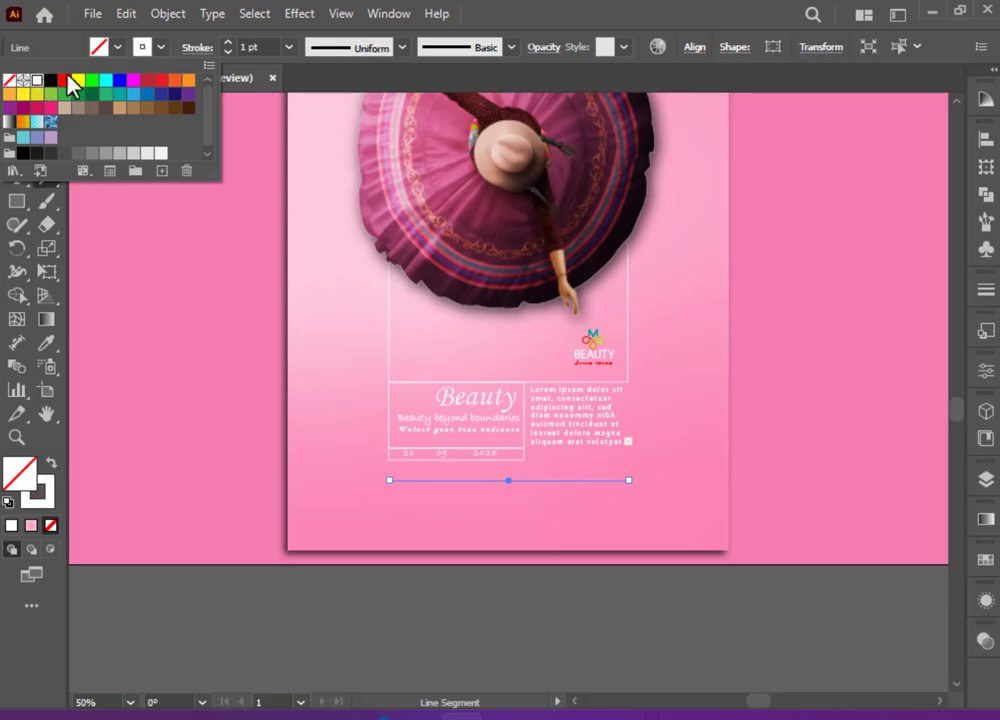
left_click(228, 42)
left_click(228, 42)
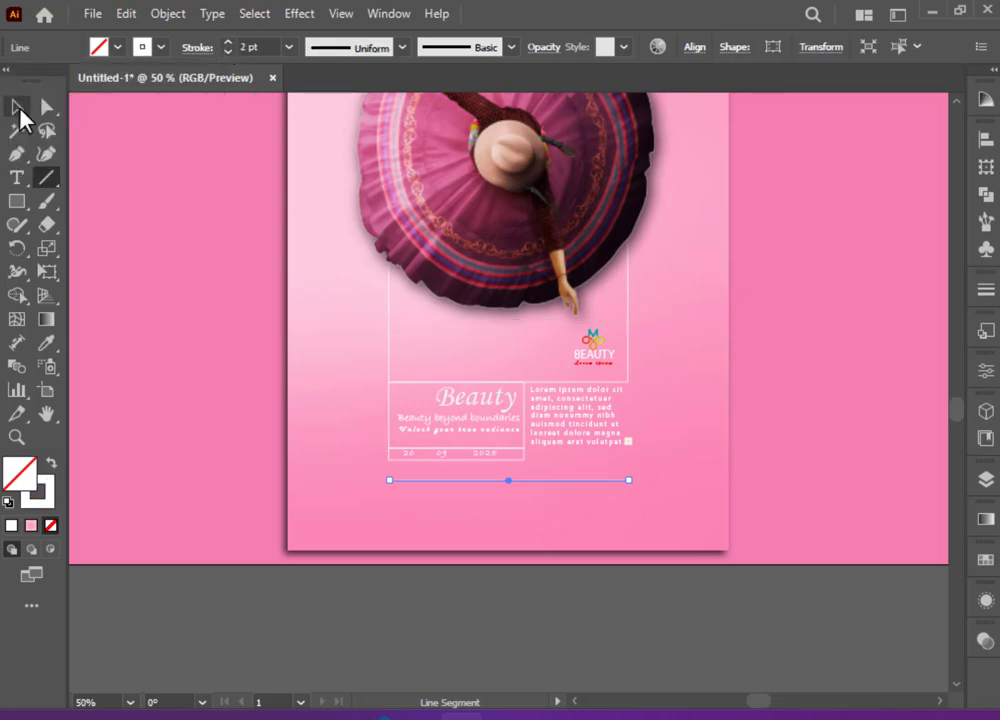
left_click(18, 110)
left_click(431, 641)
- Add a one-line area text frame with the placeholder "Lorem ipsum dolor sit" below the horizontal line's left end
scroll(455, 580, "down", 1)
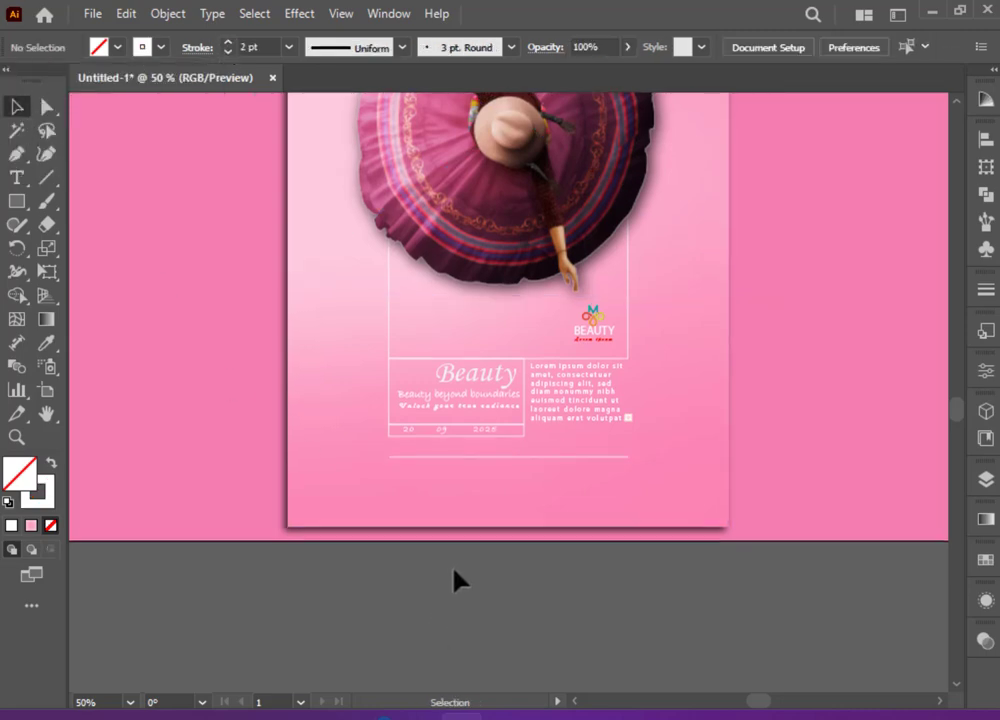
scroll(458, 572, "down", 1)
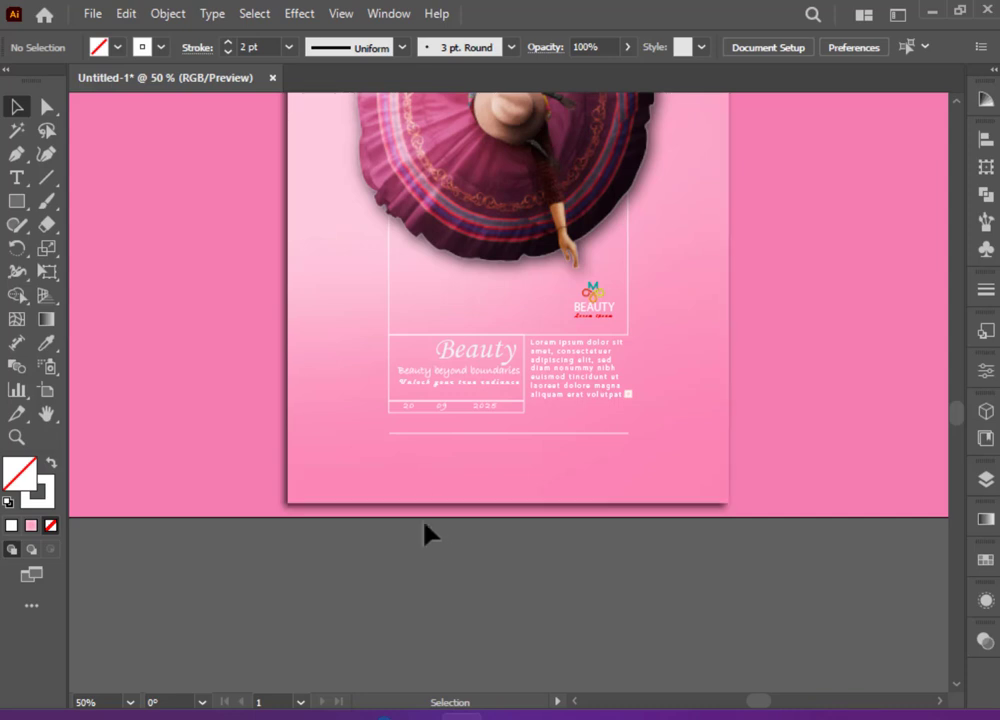
left_click(17, 179)
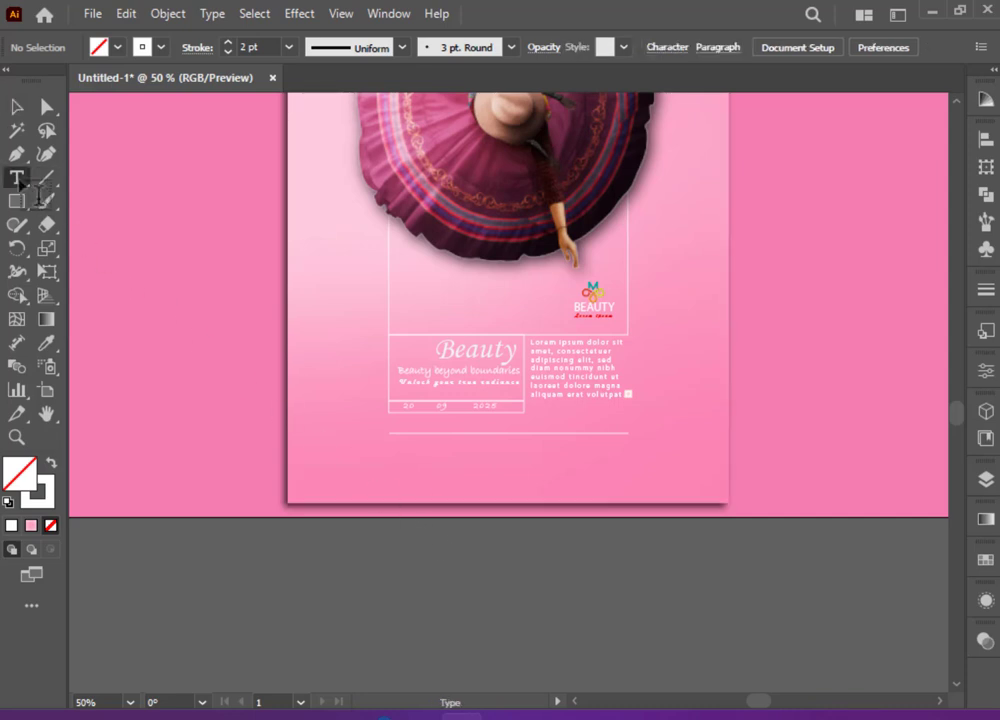
left_click(397, 447)
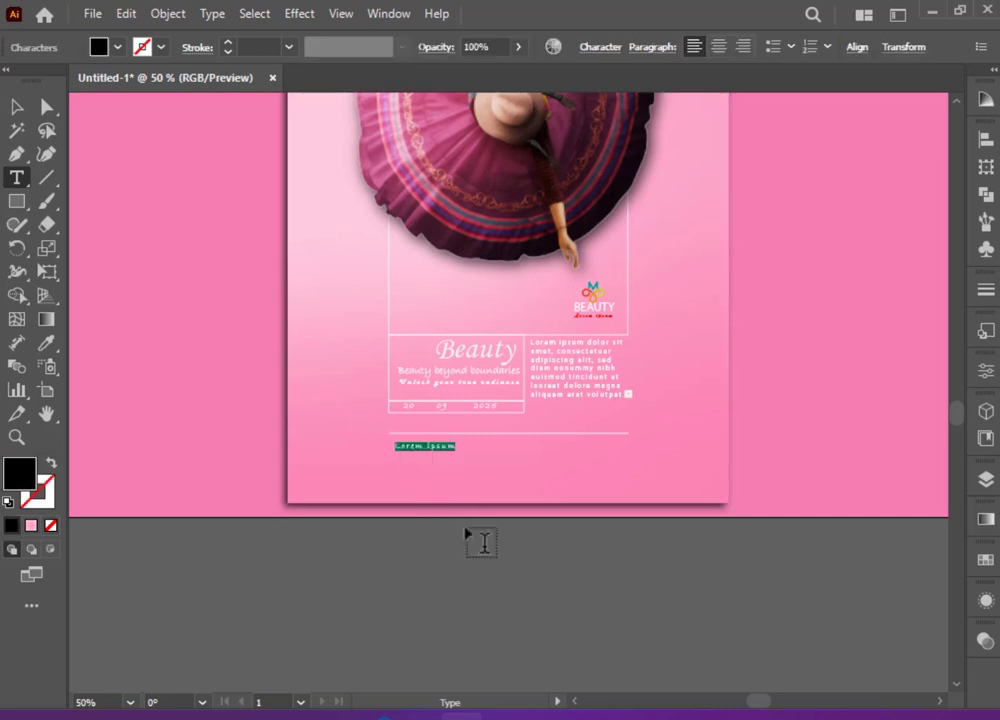
key("ctrl+z")
left_click_drag(393, 443, 464, 467)
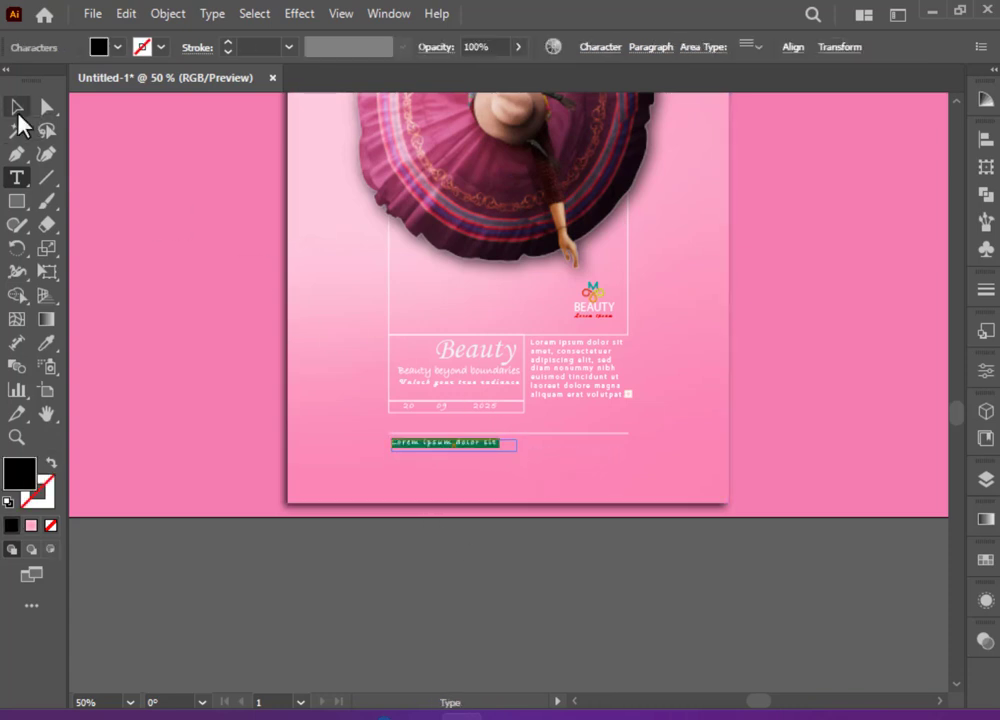
left_click(18, 110)
left_click(415, 542)
- Change the fill color of the placeholder text under the horizontal line to white
left_click(450, 445)
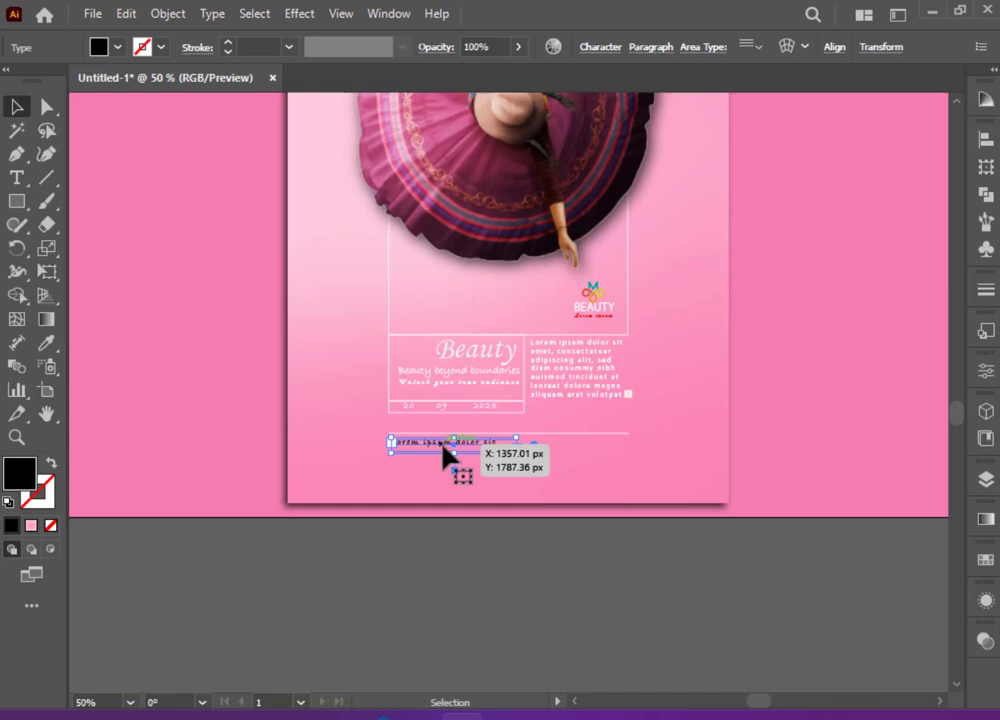
left_click(118, 47)
left_click(36, 82)
left_click(347, 596)
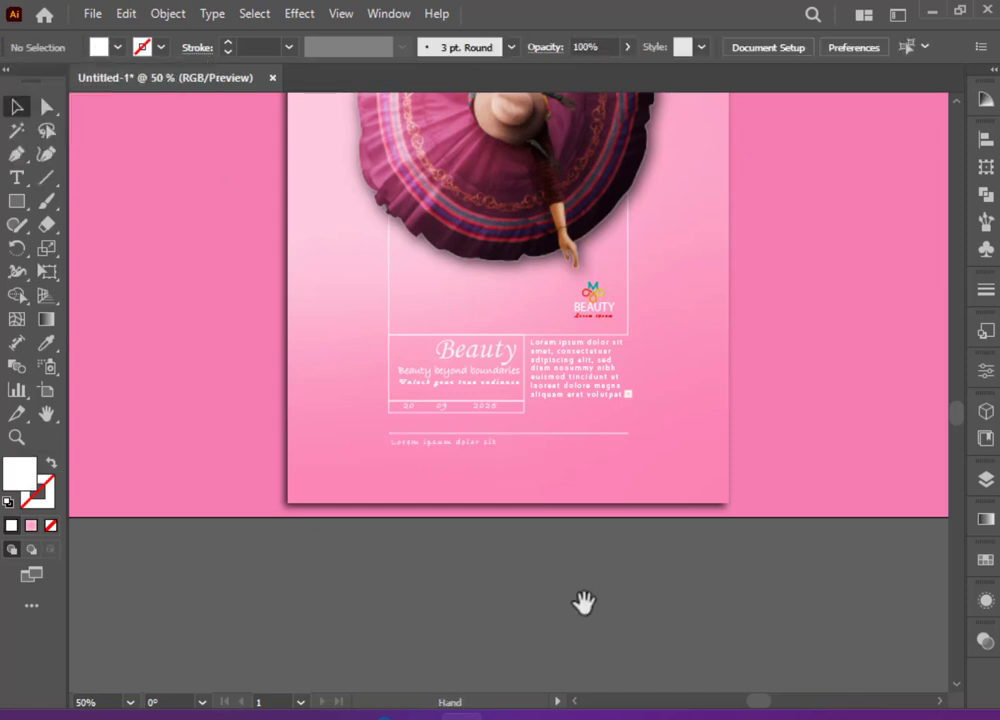
- Duplicate the placeholder text under the line and place the copy at the same height, ending at the line's right end
left_click_drag(583, 600, 554, 600)
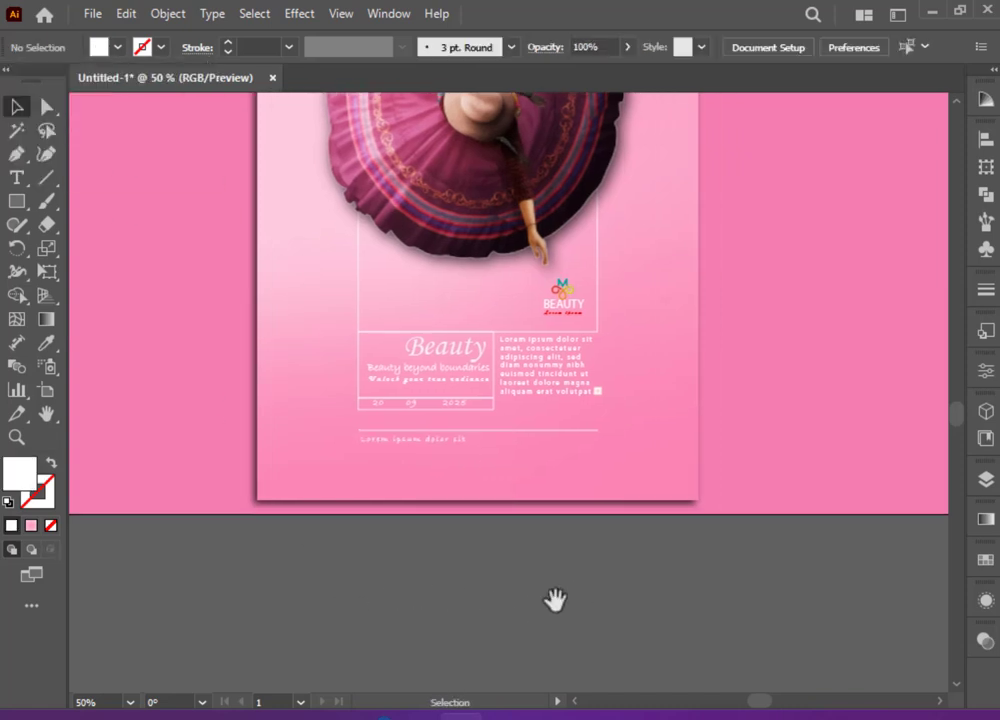
left_click(440, 442)
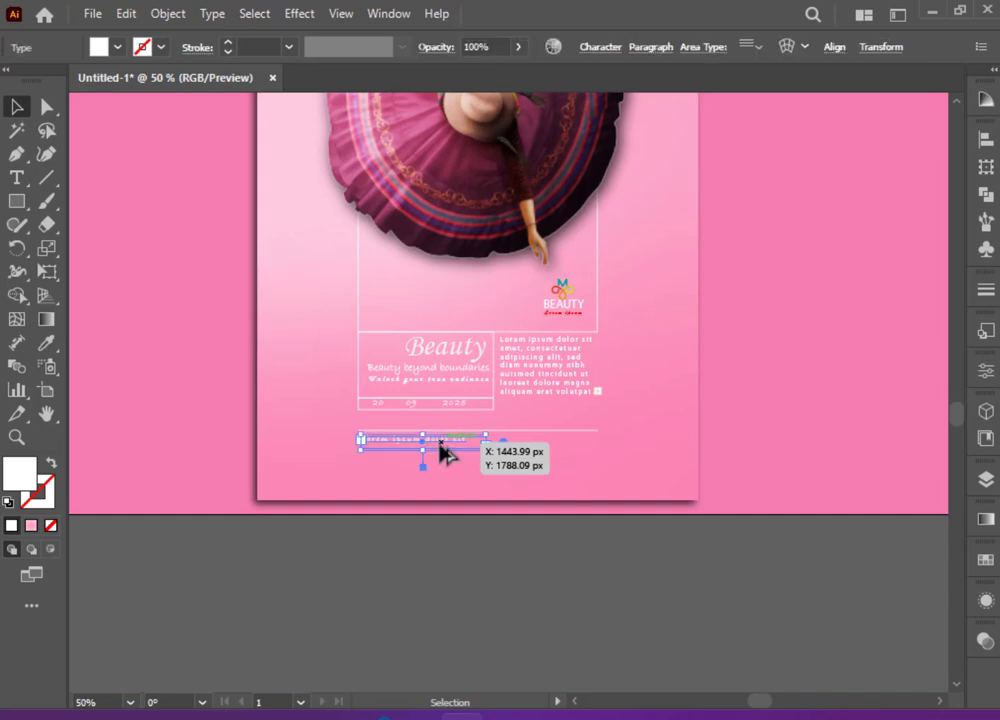
left_click_drag(441, 445, 578, 445)
left_click(561, 580)
- Place the yellow flower image in the poster, shrink it, and position it on the upper-left corner of the Beauty box
scroll(561, 578, "up", 4)
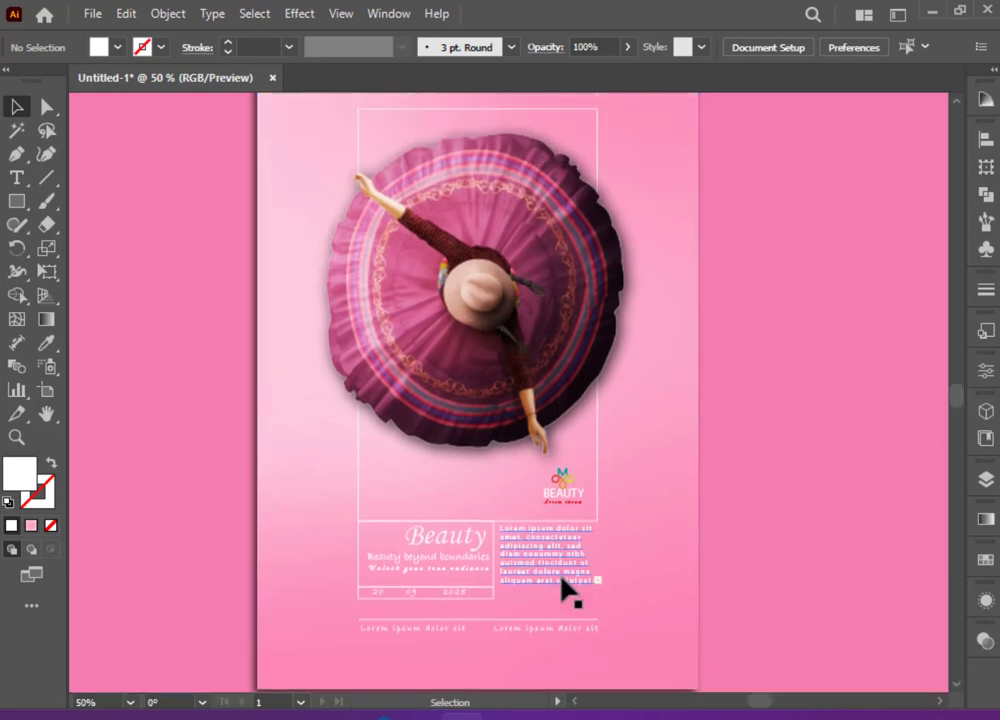
scroll(562, 580, "up", 2)
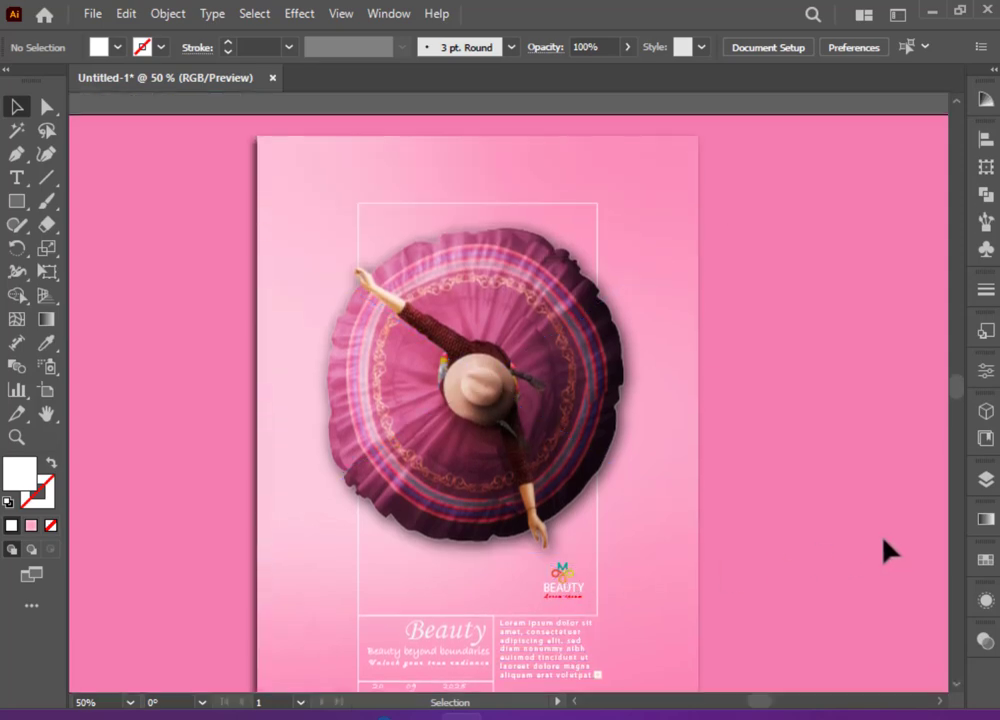
scroll(884, 541, "down", 2)
left_click_drag(193, 653, 548, 408)
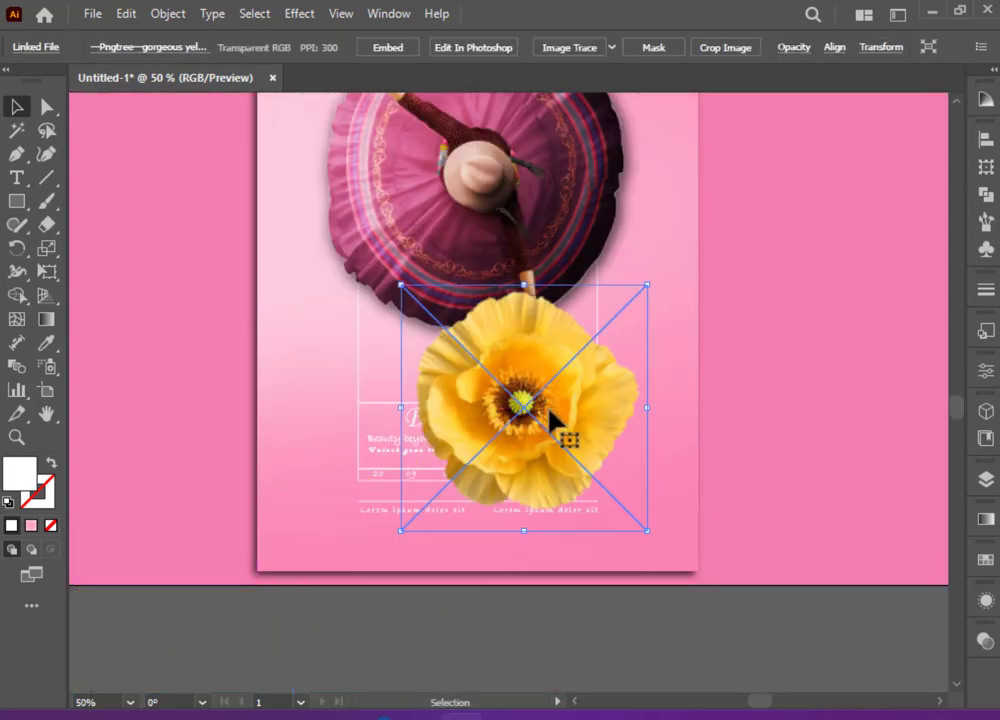
left_click_drag(645, 530, 410, 438)
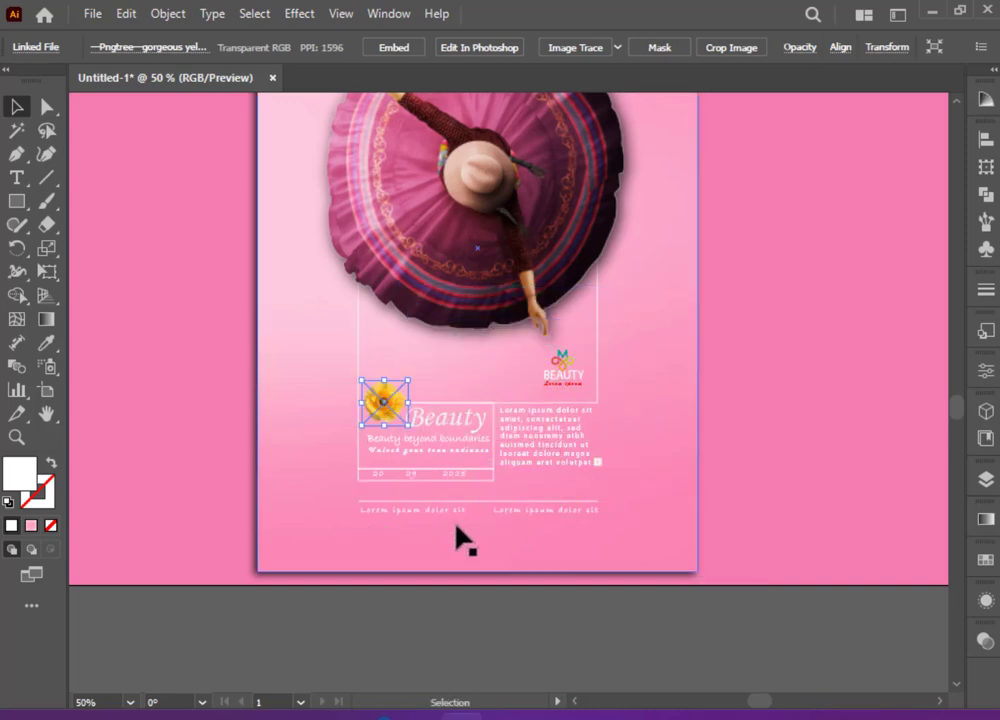
key("ctrl+equal")
key("ctrl+equal")
left_click_drag(511, 406, 512, 408)
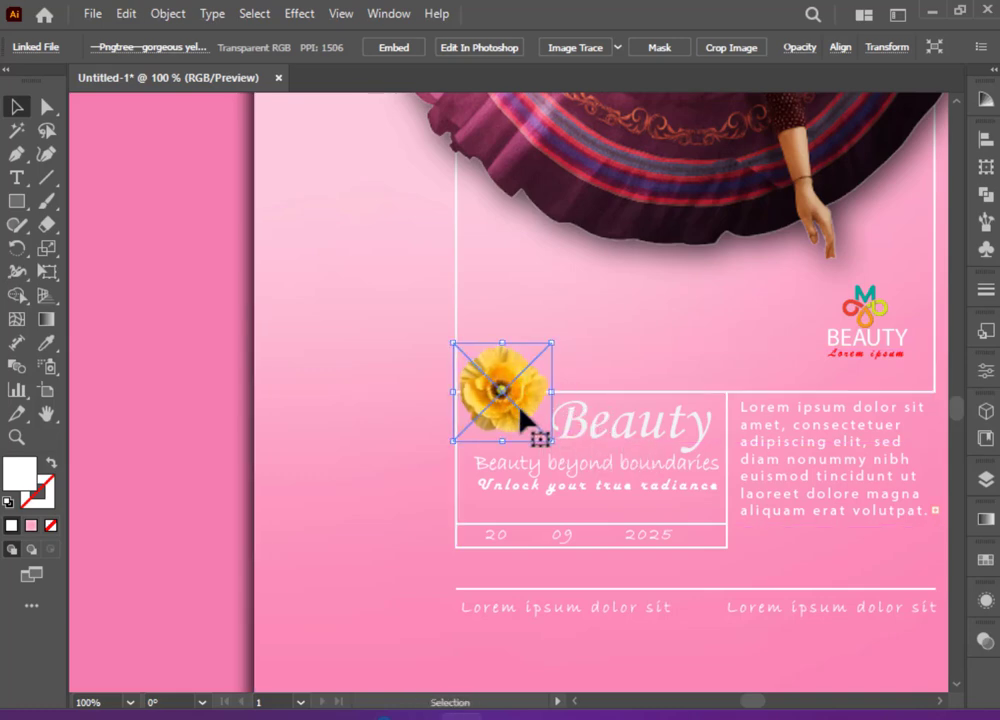
- Apply a Drop Shadow effect with a 10 px blur to the yellow flower
left_click(300, 13)
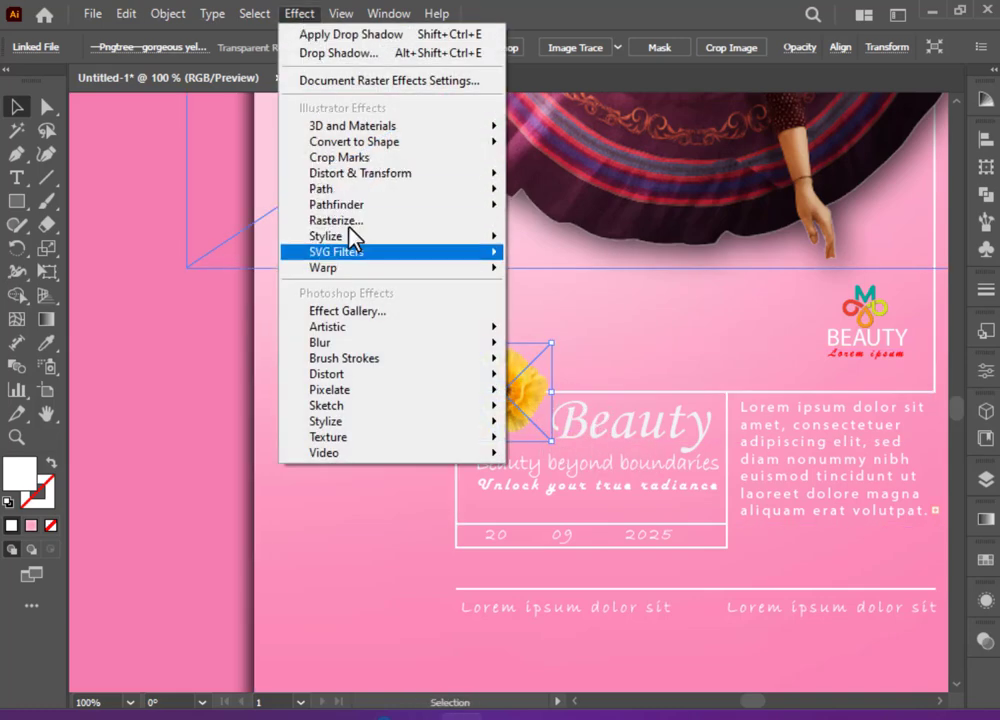
mouse_move(424, 238)
left_click(577, 241)
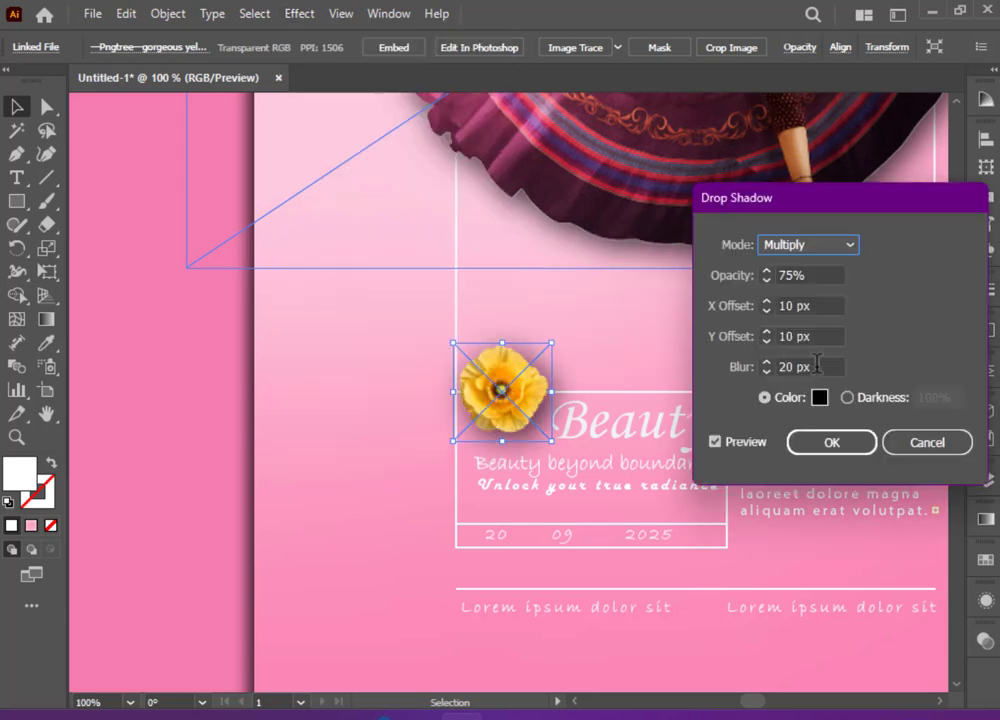
left_click_drag(817, 363, 770, 372)
type("10")
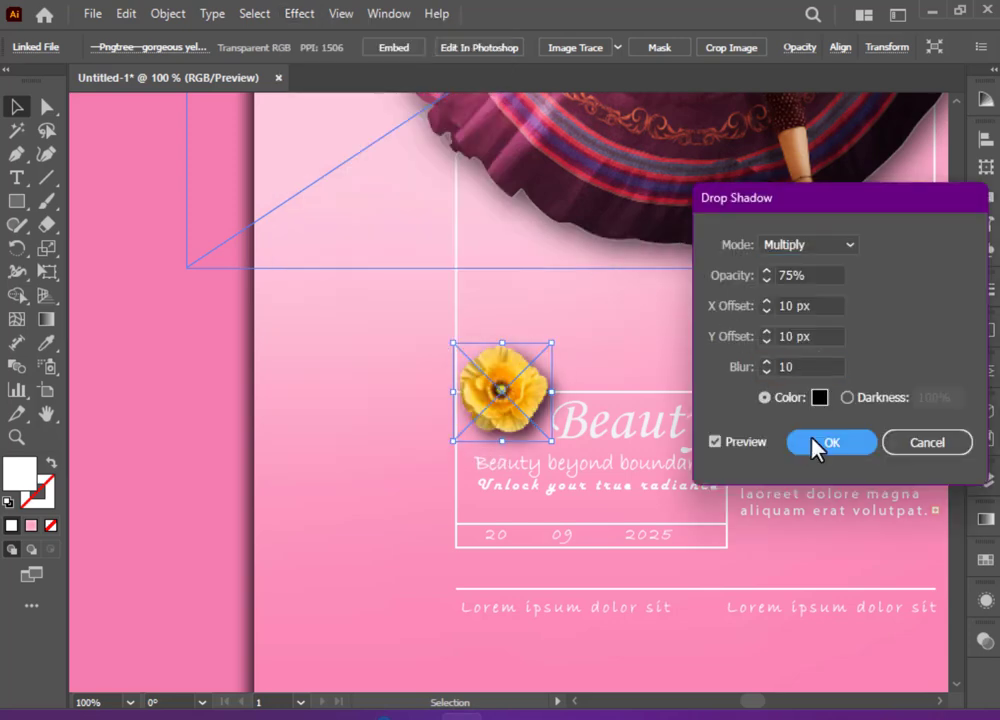
left_click(829, 442)
left_click(134, 342)
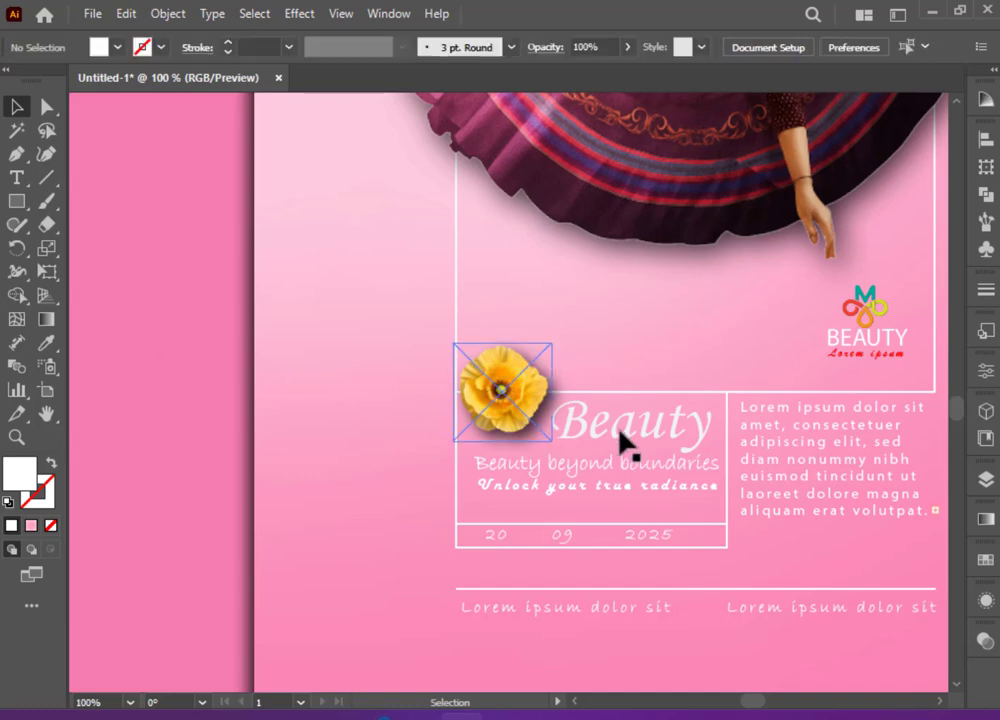
left_click(621, 433)
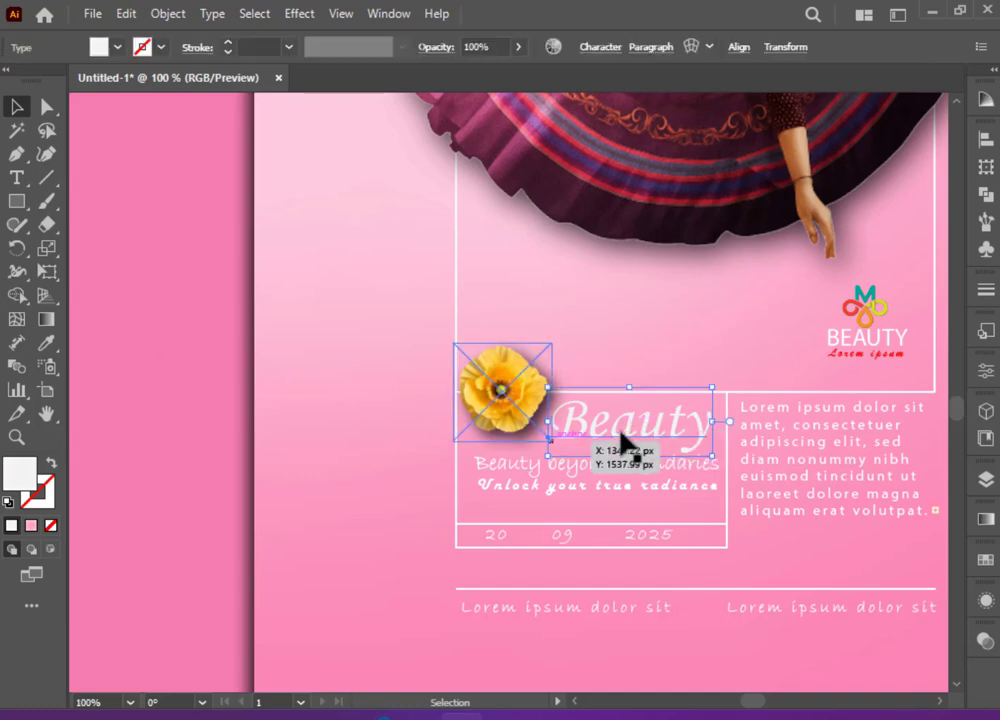
left_click(196, 397)
key("ctrl+minus")
key("ctrl+minus")
key("ctrl+minus")
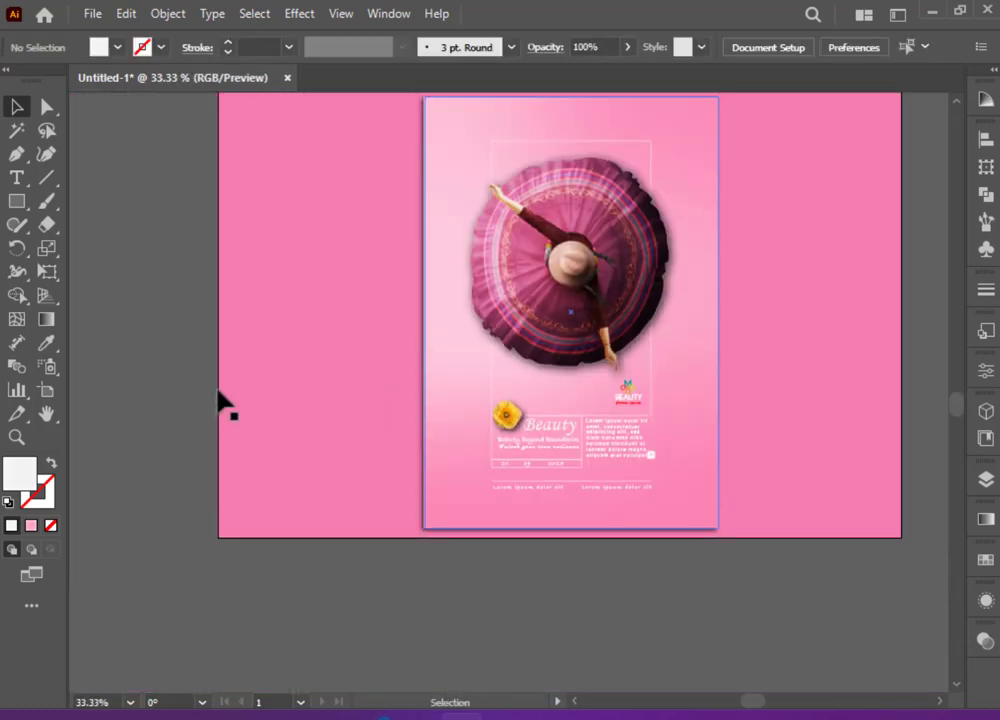